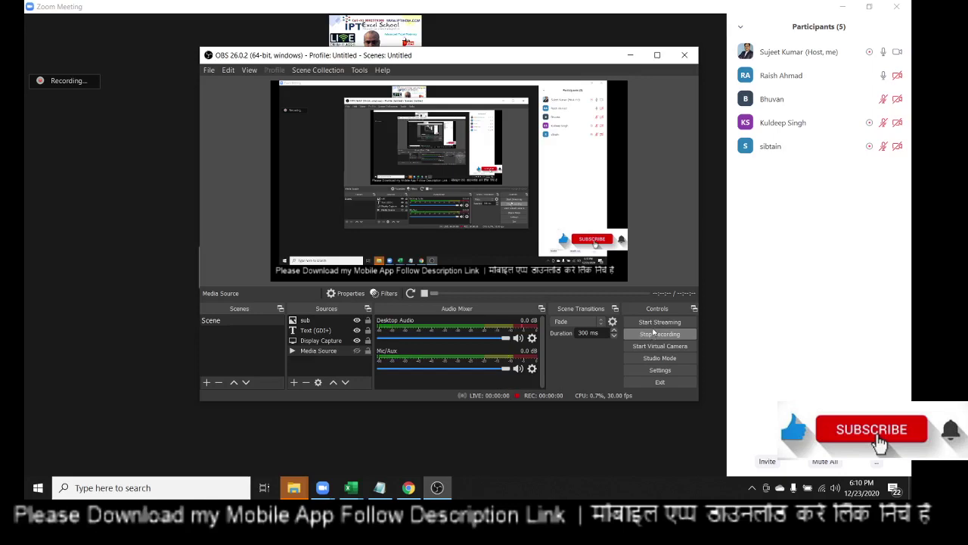
- Start the OBS recording, then share the entire screen in the Zoom meeting
{"action": "left_click", "coordinate": [653, 323]}
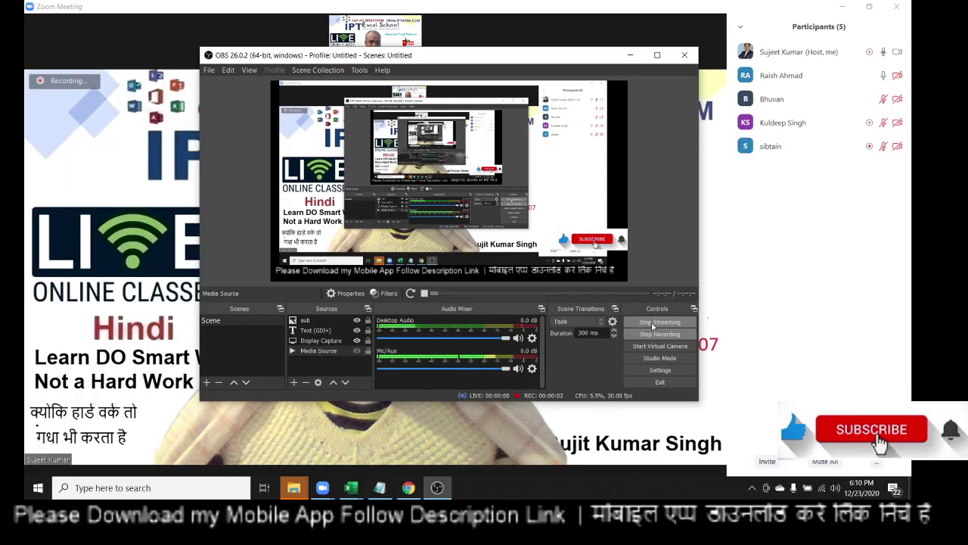
{"action": "left_click", "coordinate": [630, 56]}
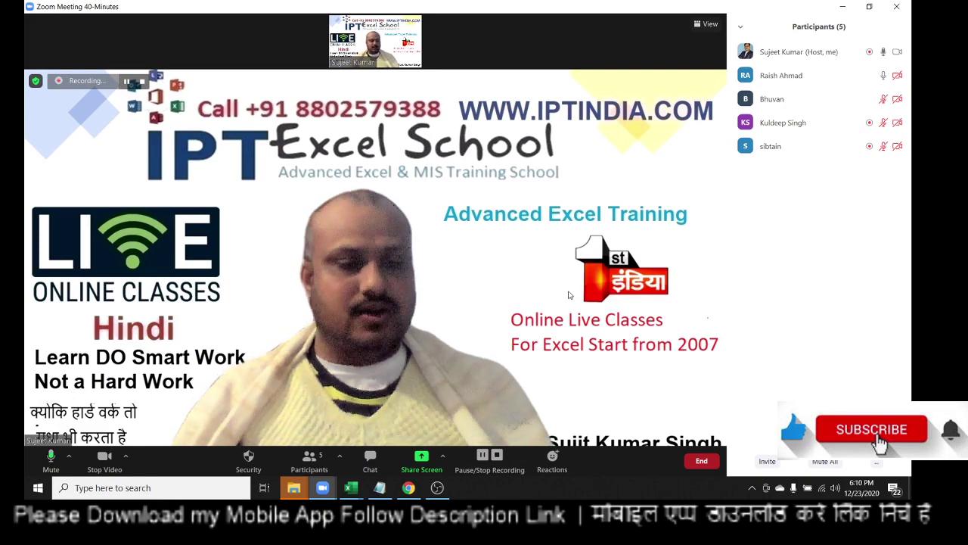
{"action": "left_click", "coordinate": [422, 457]}
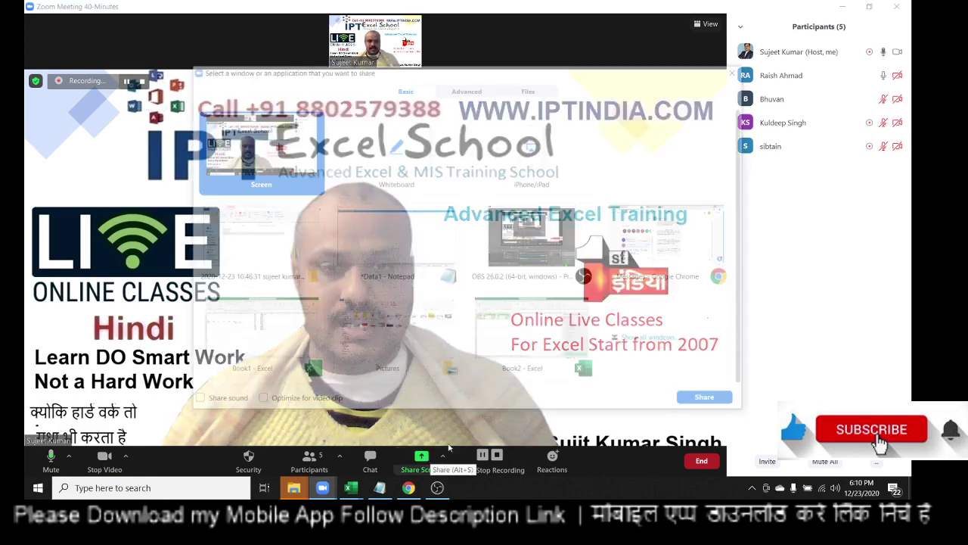
{"action": "left_click", "coordinate": [711, 400]}
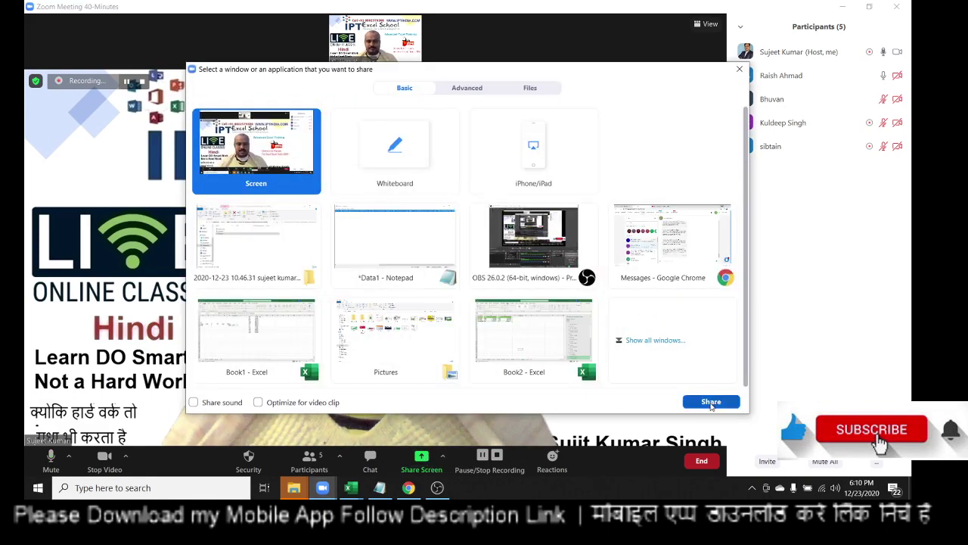
- Minimize the Zoom, File Explorer and Notepad windows and bring Book1 forward
{"action": "left_click", "coordinate": [679, 47]}
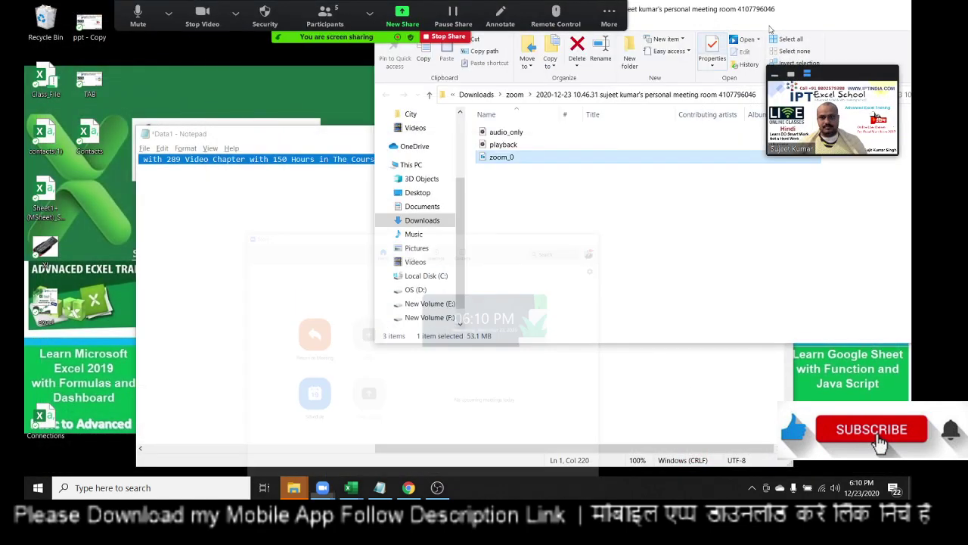
{"action": "left_click", "coordinate": [739, 88]}
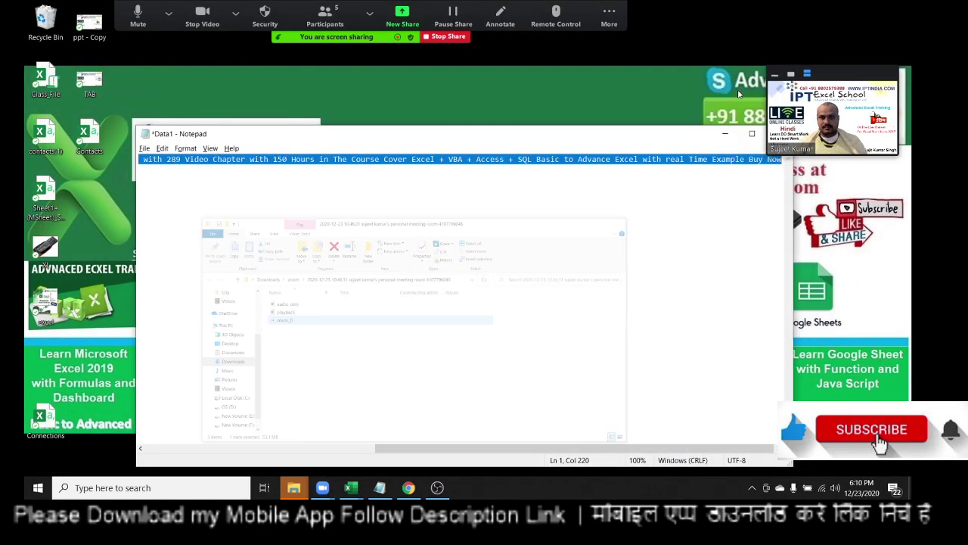
{"action": "left_click", "coordinate": [724, 133]}
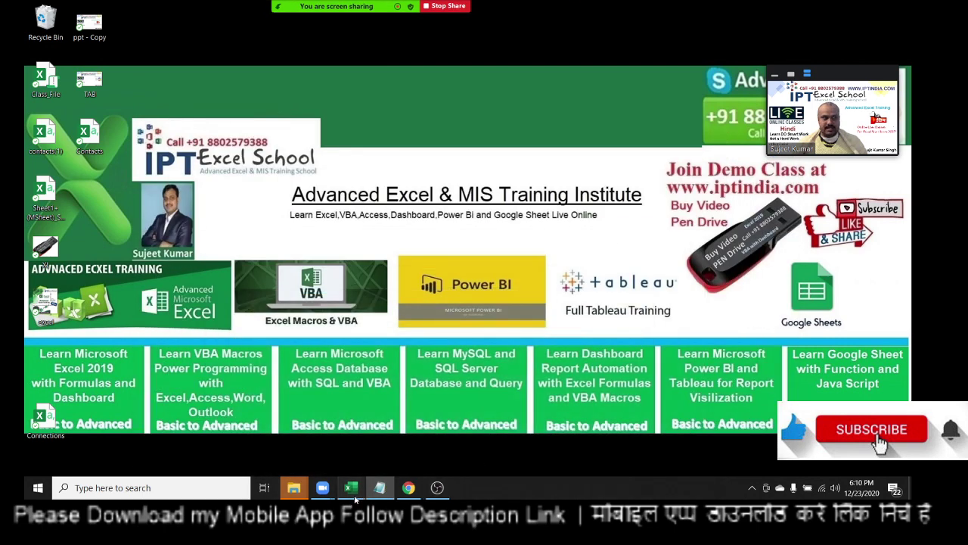
{"action": "mouse_move", "coordinate": [351, 487]}
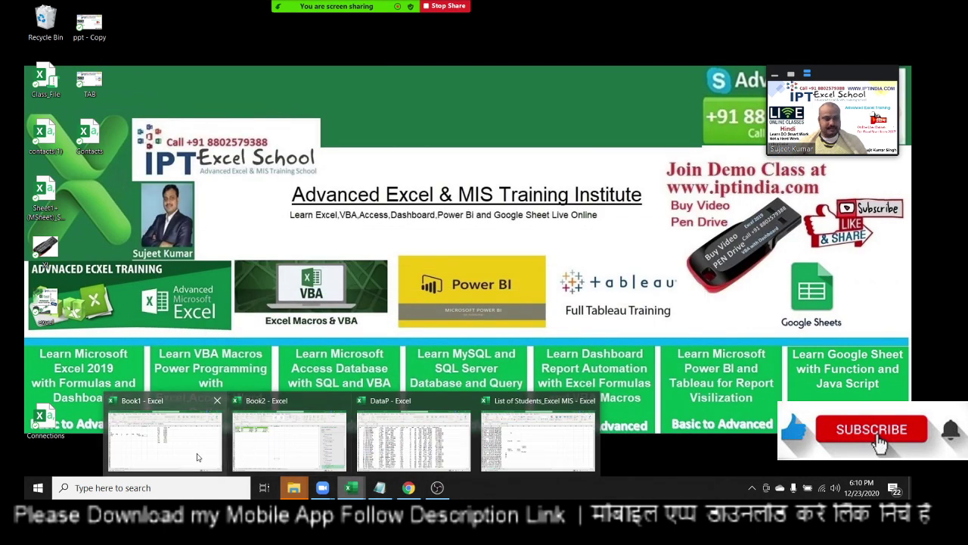
{"action": "left_click", "coordinate": [198, 454]}
- On Sheet1, delete the old data in B1:I7 and select the Sales figures A1:A6
{"action": "left_click", "coordinate": [106, 276]}
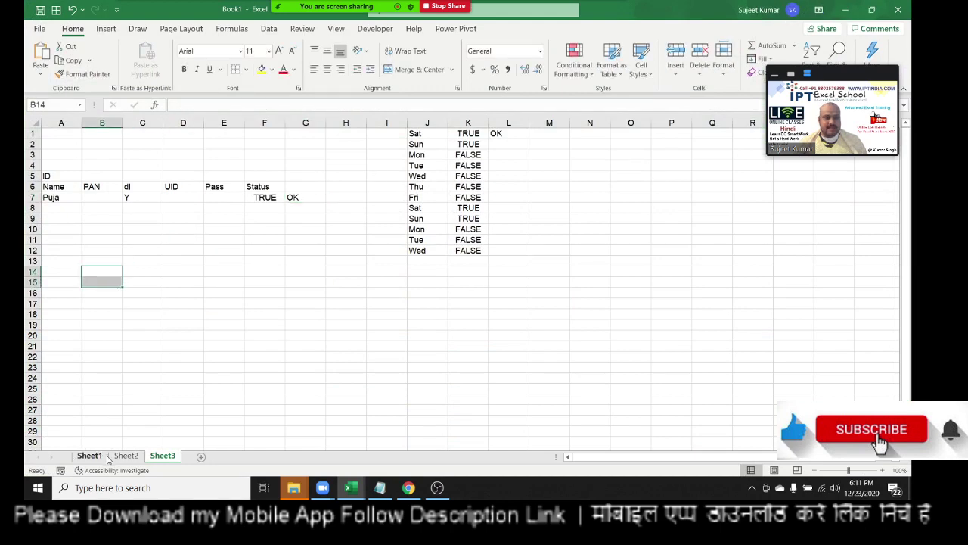
{"action": "left_click", "coordinate": [89, 456]}
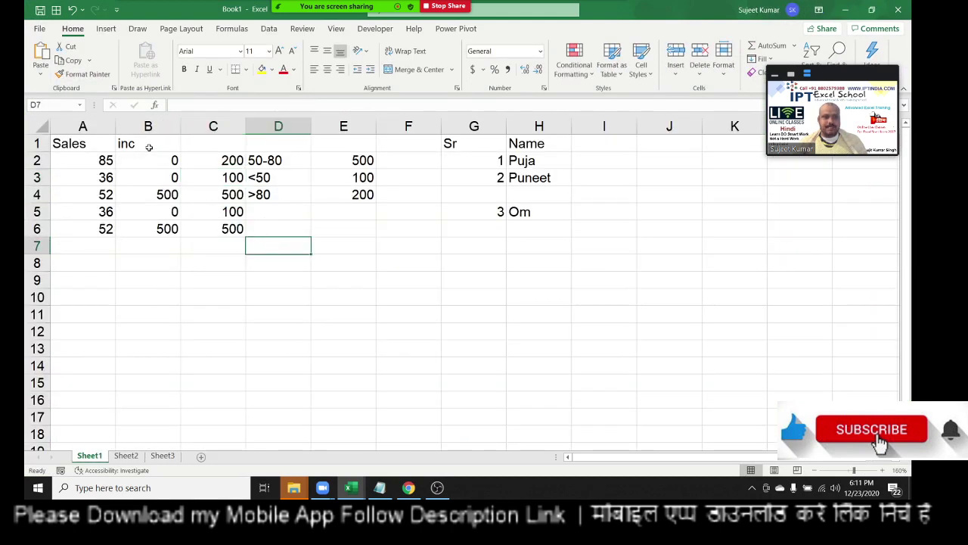
{"action": "left_click", "coordinate": [450, 210]}
{"action": "left_click_drag", "start_coordinate": [164, 139], "coordinate": [584, 244]}
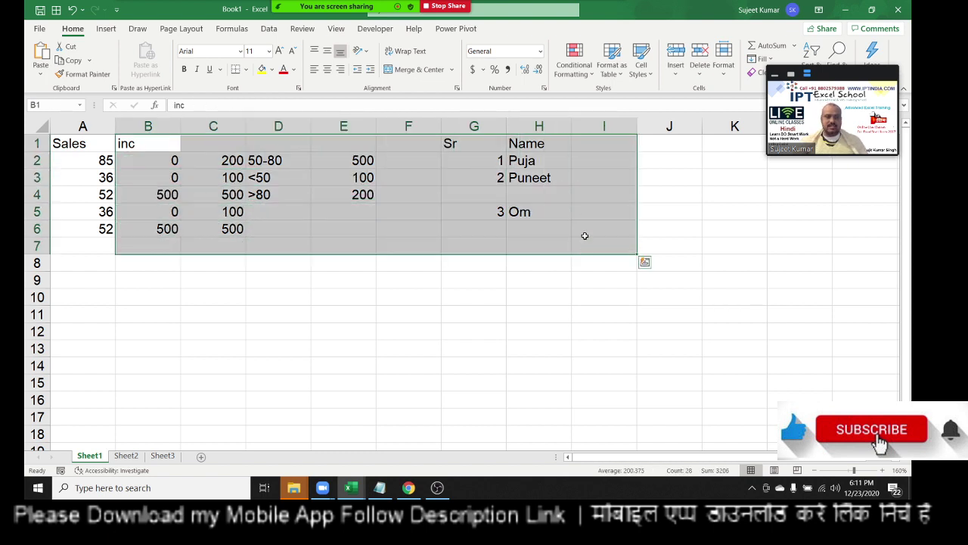
{"action": "key", "text": "Delete"}
{"action": "key", "text": "ctrl+Home"}
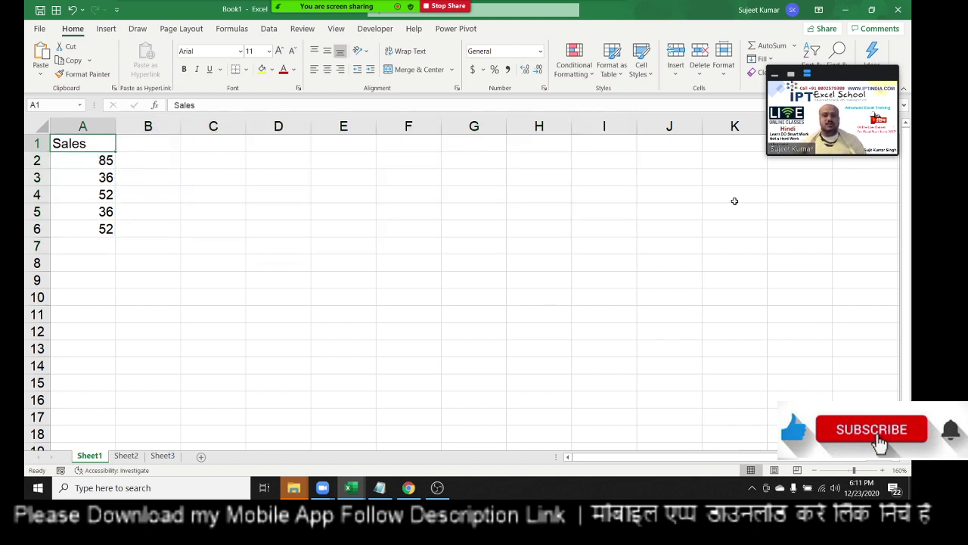
{"action": "left_click_drag", "start_coordinate": [835, 78], "coordinate": [835, 179]}
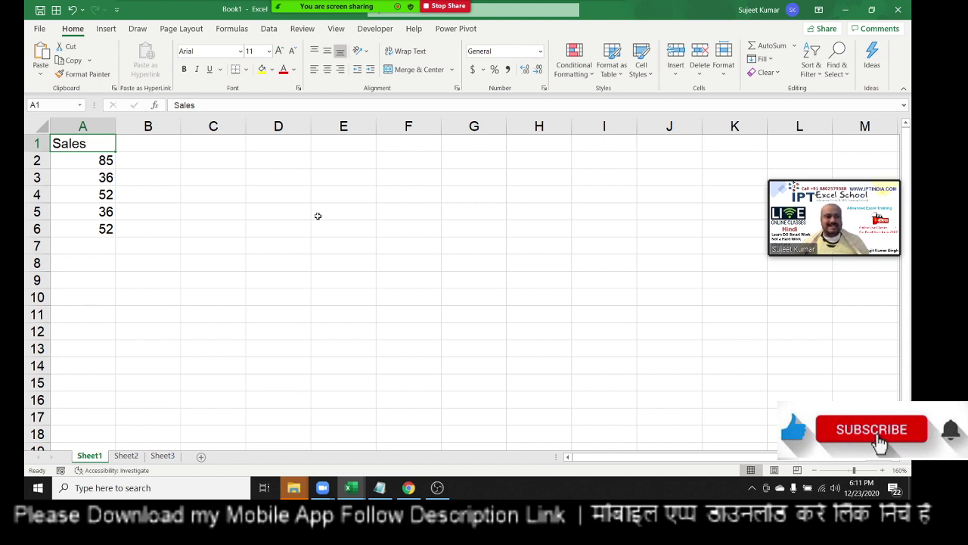
{"action": "mouse_move", "coordinate": [85, 146]}
{"action": "left_mouse_down"}
{"action": "mouse_move", "coordinate": [93, 240]}
{"action": "mouse_move", "coordinate": [94, 230]}
{"action": "left_mouse_up"}
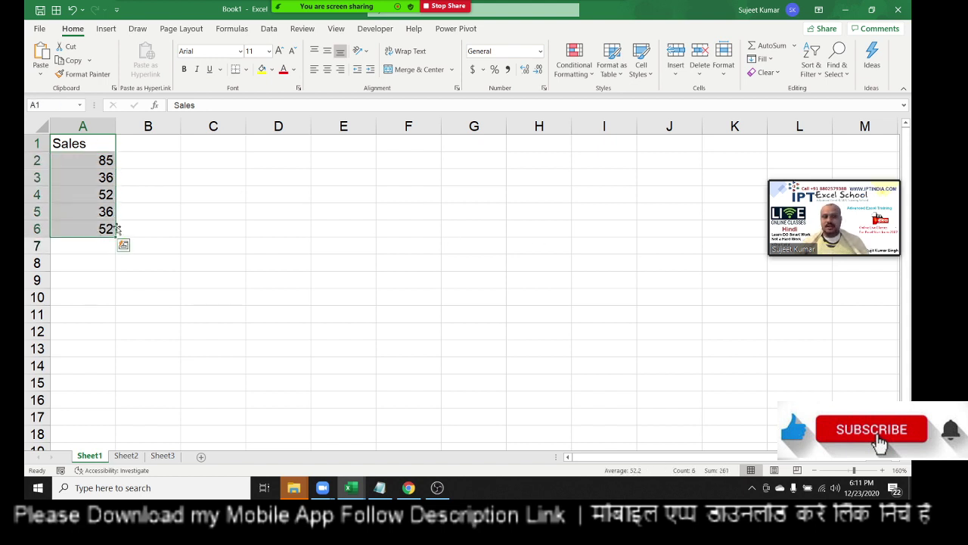
- Enter the criterion >50 in C2 with a 500 incentive in D2
{"action": "left_click", "coordinate": [197, 162]}
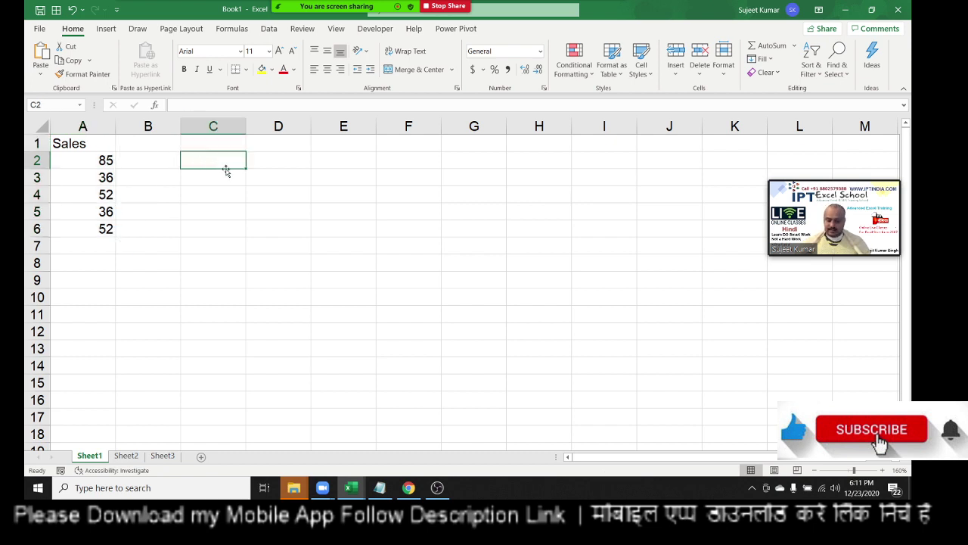
{"action": "type", "text": ">50"}
{"action": "key", "text": "Tab"}
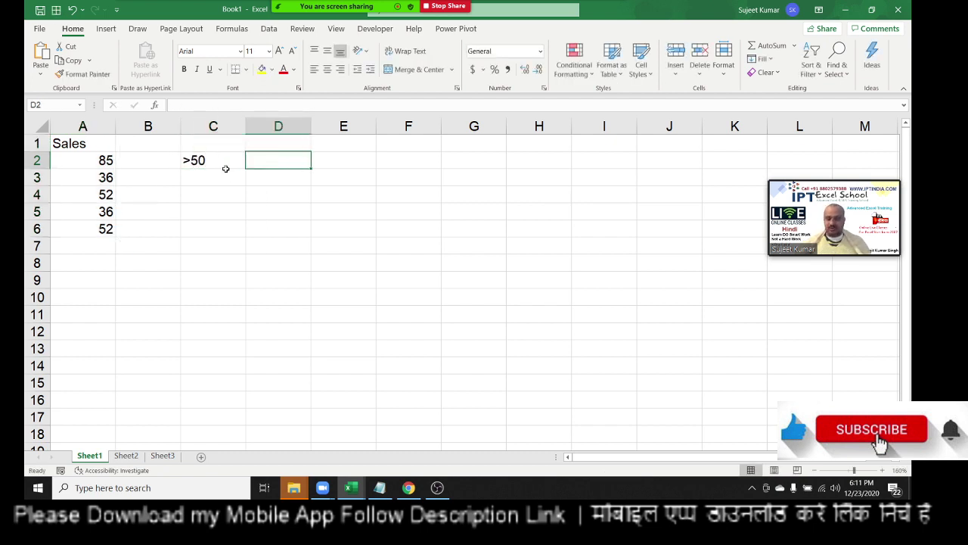
{"action": "type", "text": "500"}
{"action": "key", "text": "Return"}
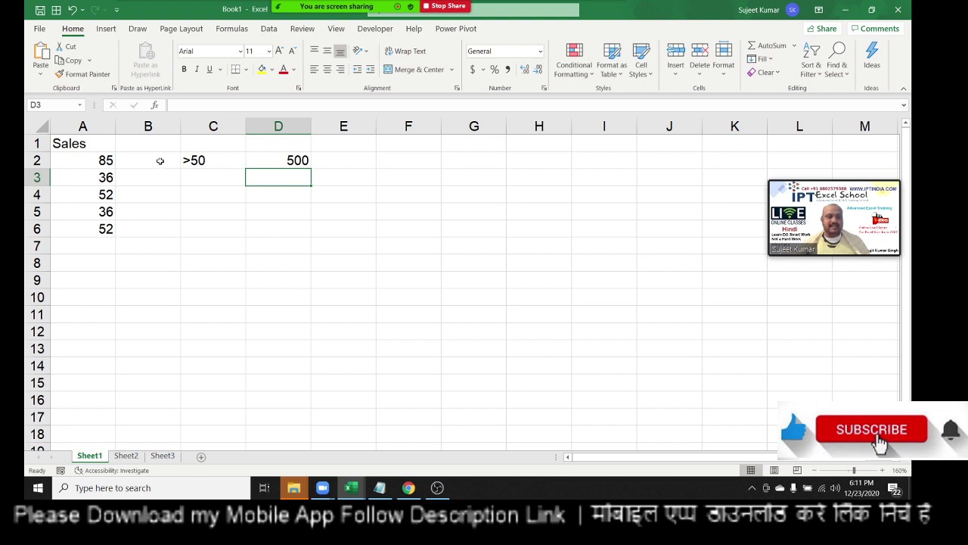
- Enter =IF(A2>50,D2,0) in B2 and fill it down to row 6
{"action": "left_click", "coordinate": [160, 160]}
{"action": "type", "text": "=if"}
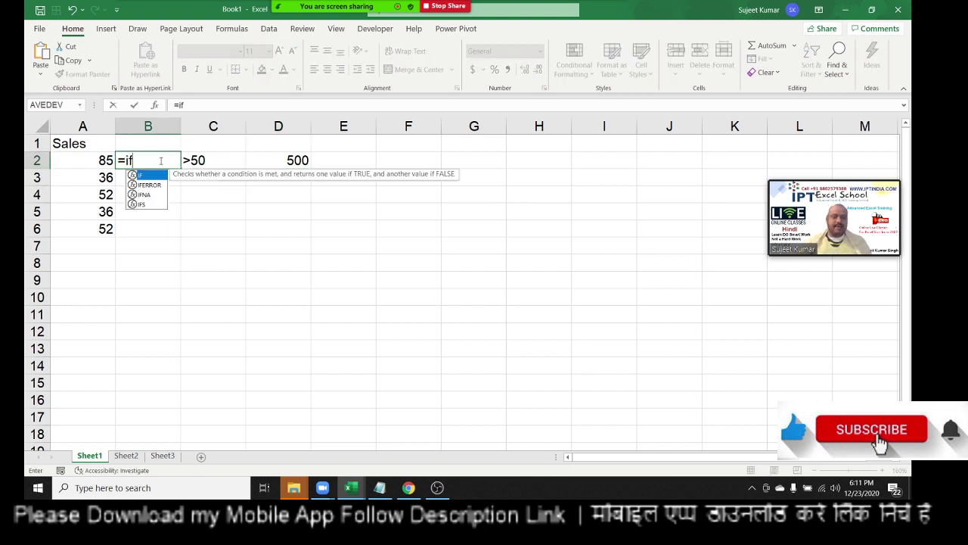
{"action": "key", "text": "Tab"}
{"action": "key", "text": "Left"}
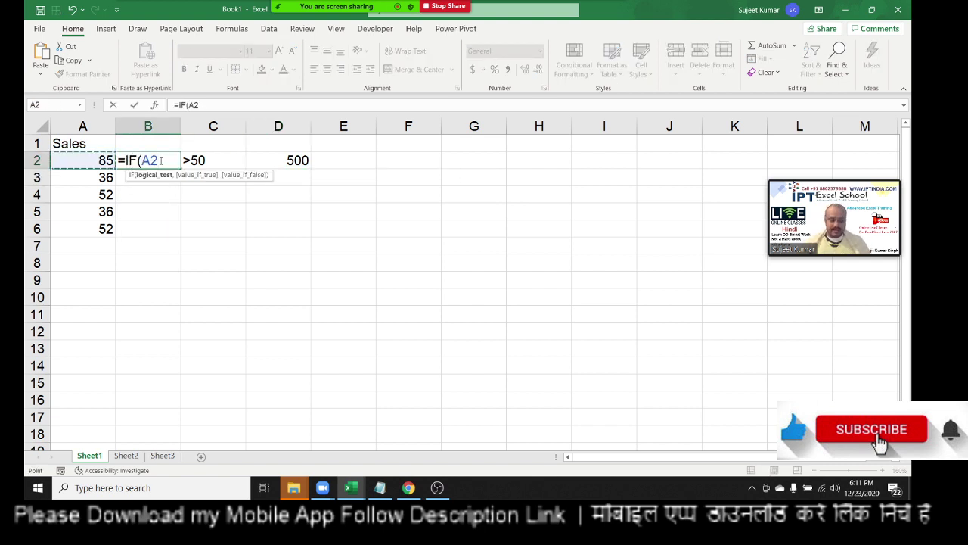
{"action": "type", "text": ">50"}
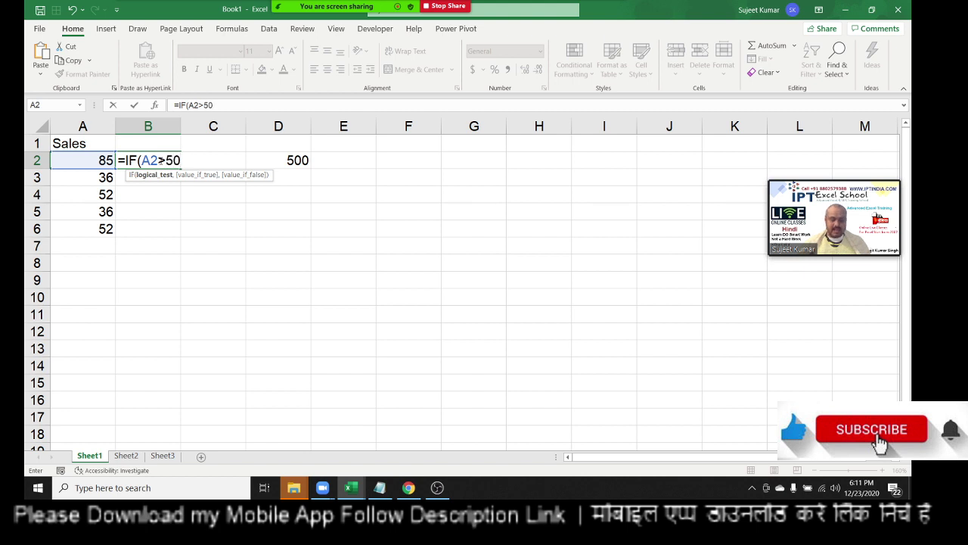
{"action": "type", "text": ","}
{"action": "key", "text": "Right"}
{"action": "key", "text": "Right"}
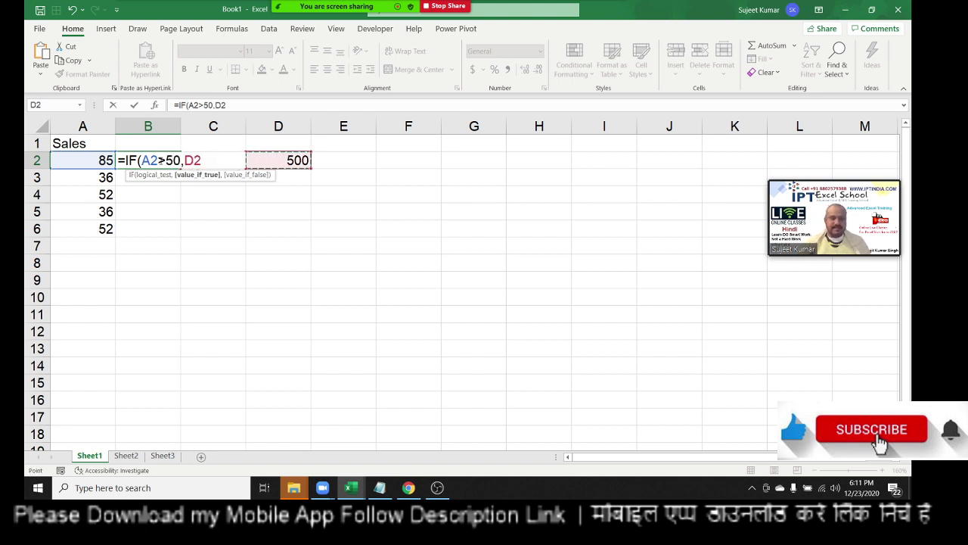
{"action": "type", "text": ",0"}
{"action": "key", "text": "Return"}
{"action": "left_click", "coordinate": [159, 160]}
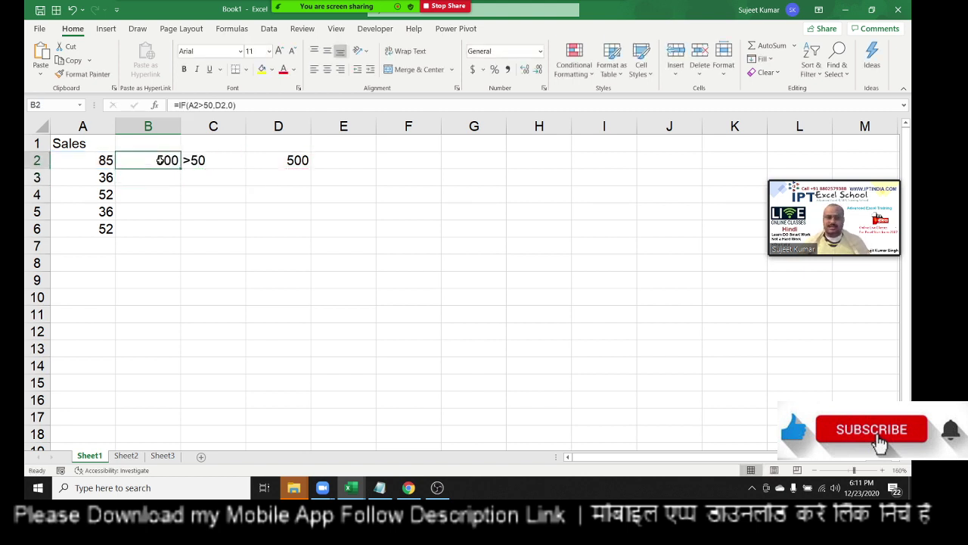
{"action": "double_click", "coordinate": [179, 168]}
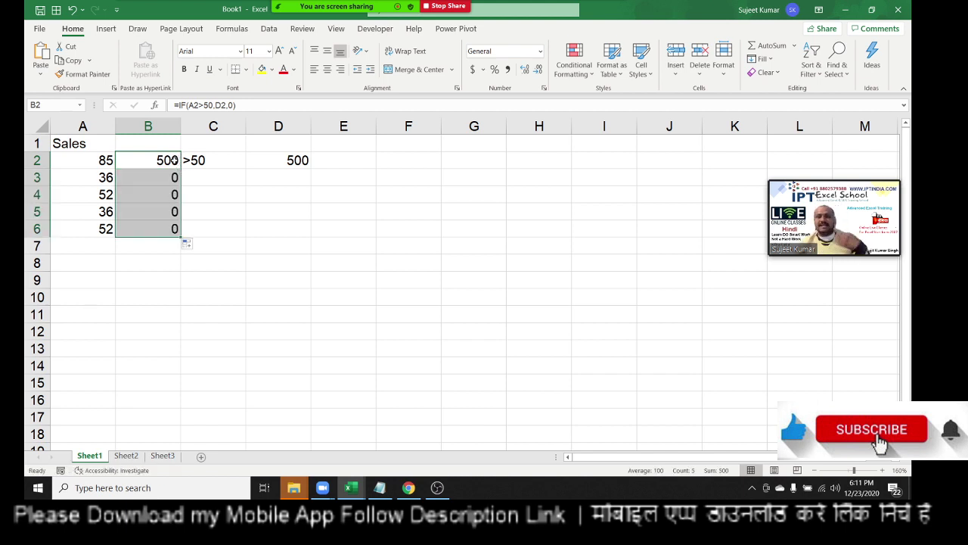
- Add the 50-80 criterion in C3 with a 500 incentive in D3
{"action": "left_click", "coordinate": [217, 176]}
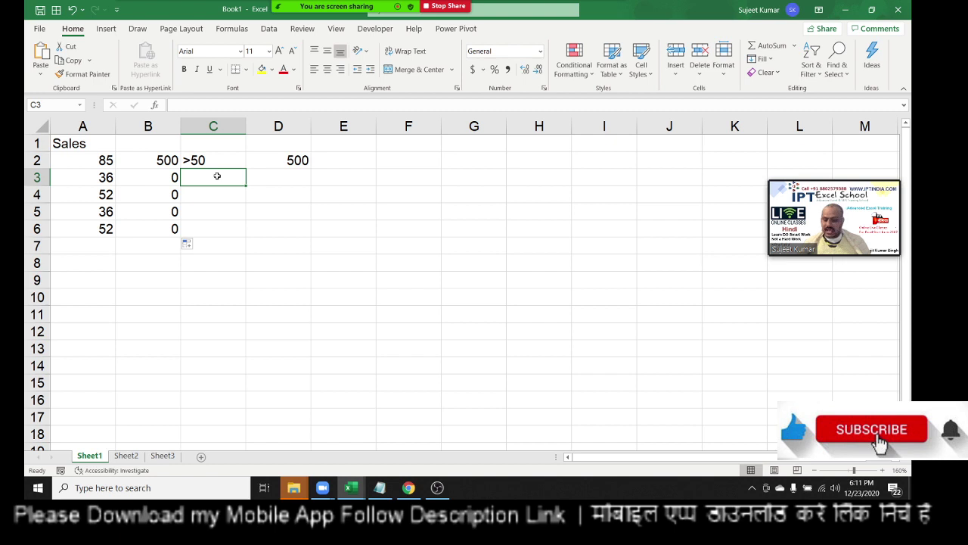
{"action": "type", "text": "50-80"}
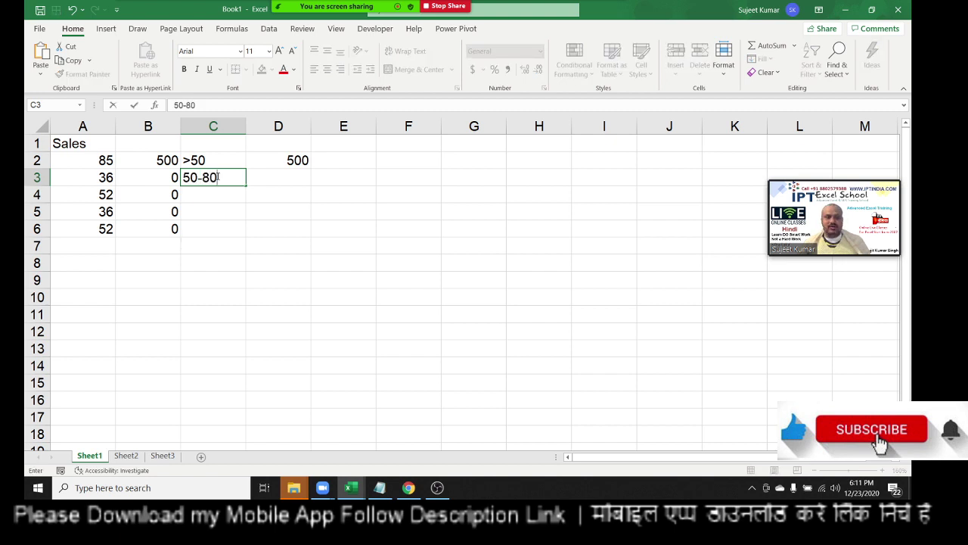
{"action": "key", "text": "Return"}
{"action": "key", "text": "Up"}
{"action": "key", "text": "Up"}
{"action": "key", "text": "Right"}
{"action": "key", "text": "Down"}
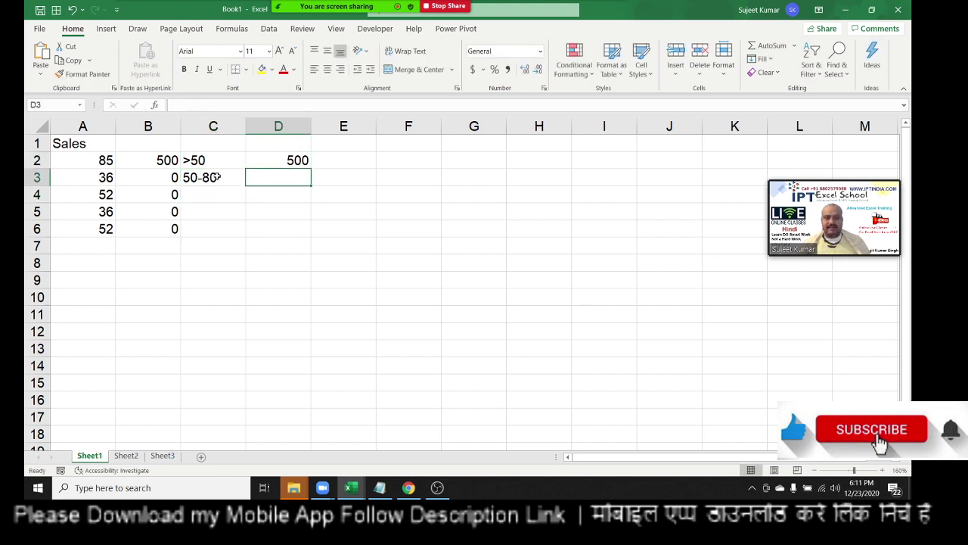
{"action": "type", "text": "500"}
{"action": "key", "text": "Return"}
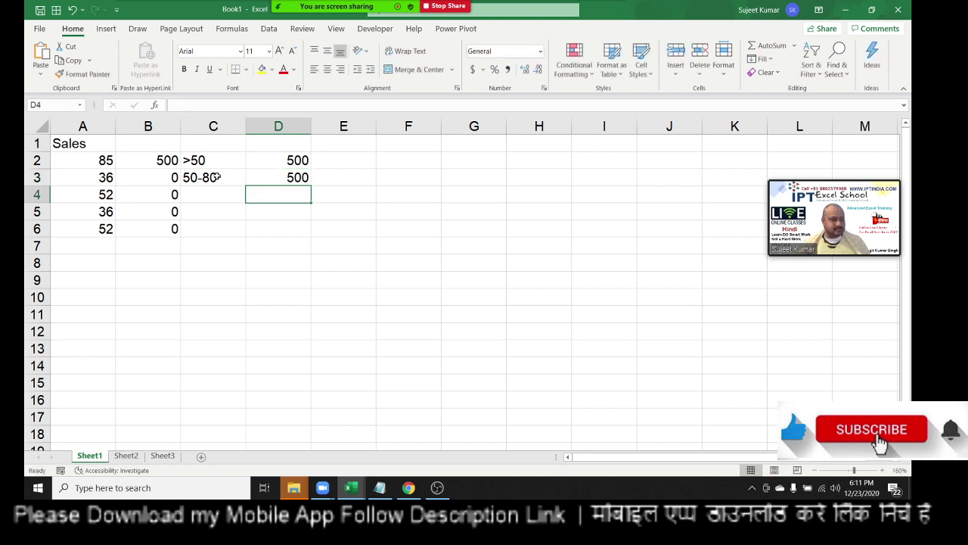
- Clear the IF formulas from B2:B6, leaving column B empty
{"action": "key", "text": "Left"}
{"action": "key", "text": "Left"}
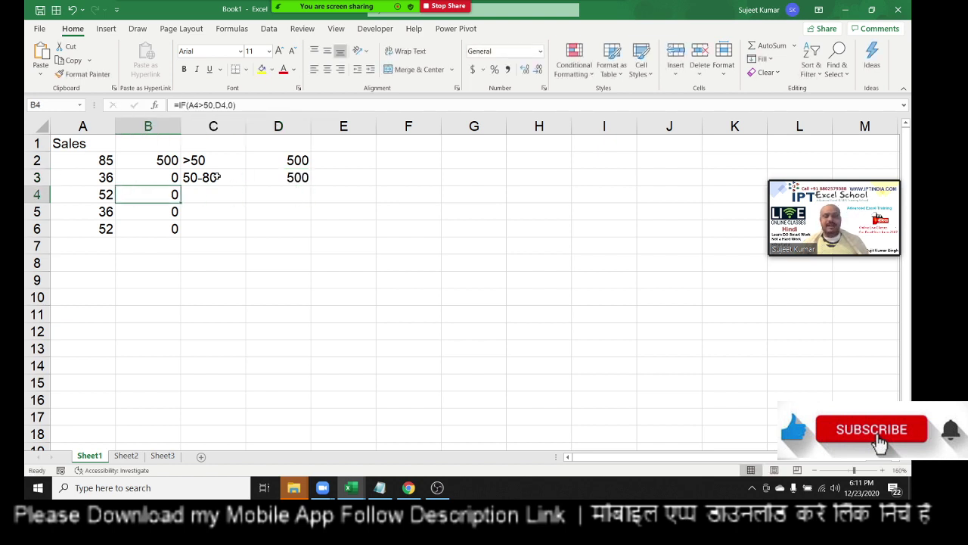
{"action": "key", "text": "Up"}
{"action": "key", "text": "Up"}
{"action": "key", "text": "shift+Down"}
{"action": "key", "text": "shift+Down"}
{"action": "key", "text": "shift+Down"}
{"action": "key", "text": "ctrl+d"}
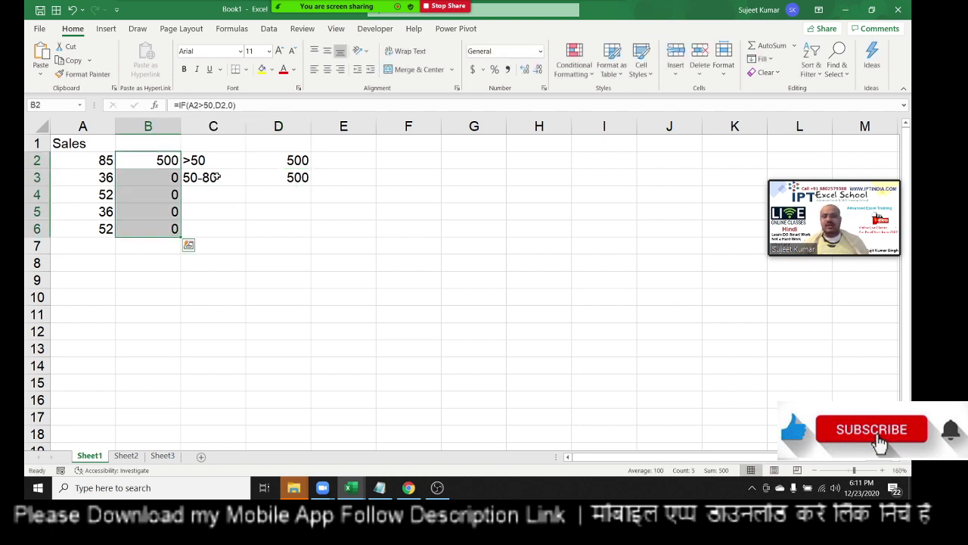
{"action": "key", "text": "Delete"}
{"action": "key", "text": "Up"}
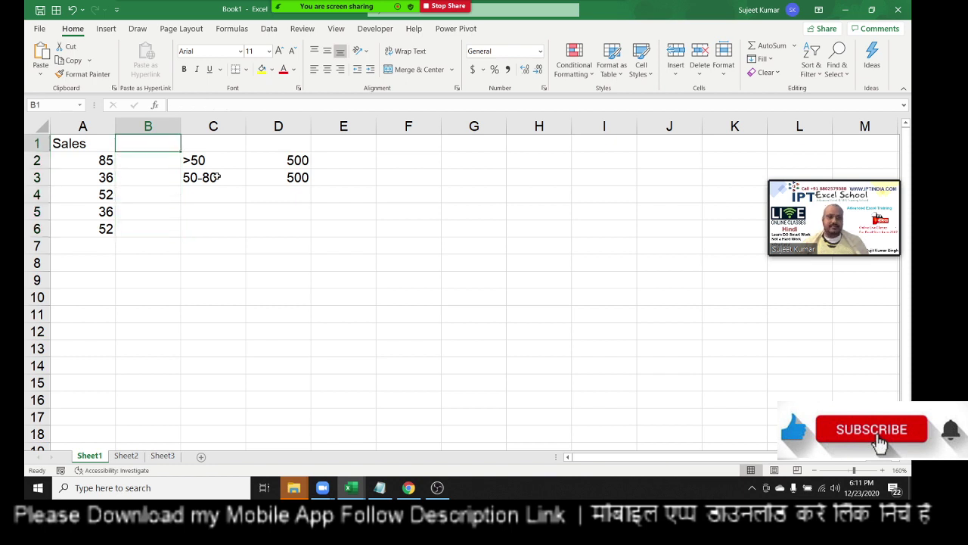
- Start an IF formula in B2, discard it, and admit the waiting Zoom attendee
{"action": "left_click", "coordinate": [162, 158]}
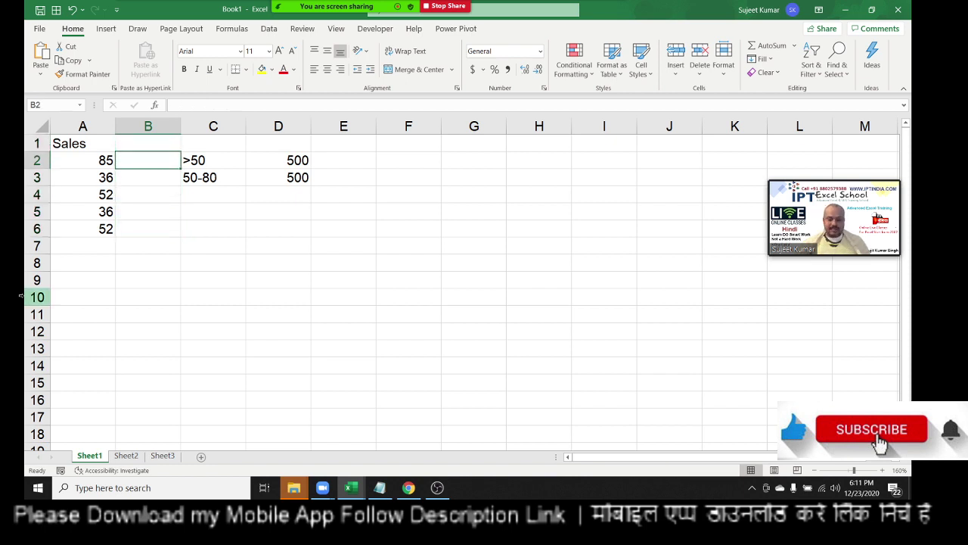
{"action": "type", "text": "=if"}
{"action": "key", "text": "Tab"}
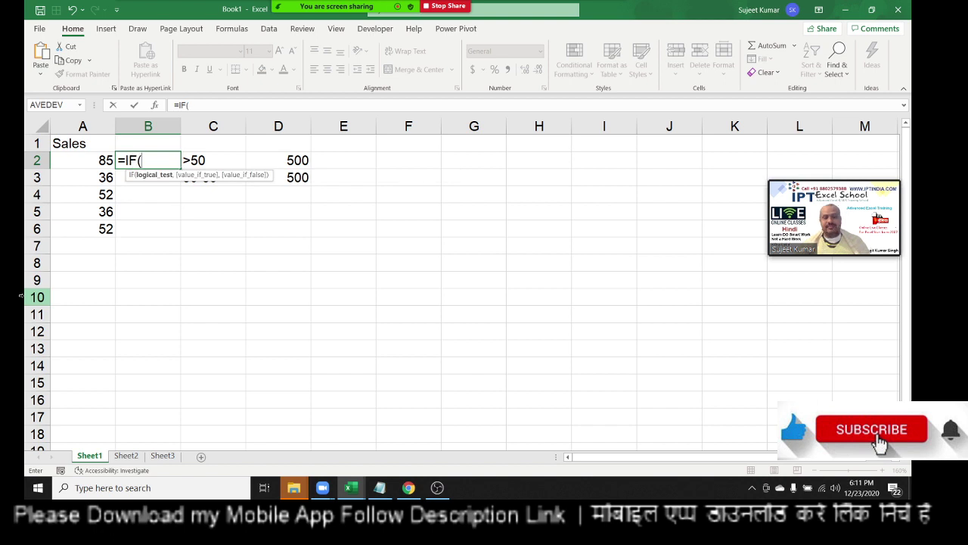
{"action": "key", "text": "Left"}
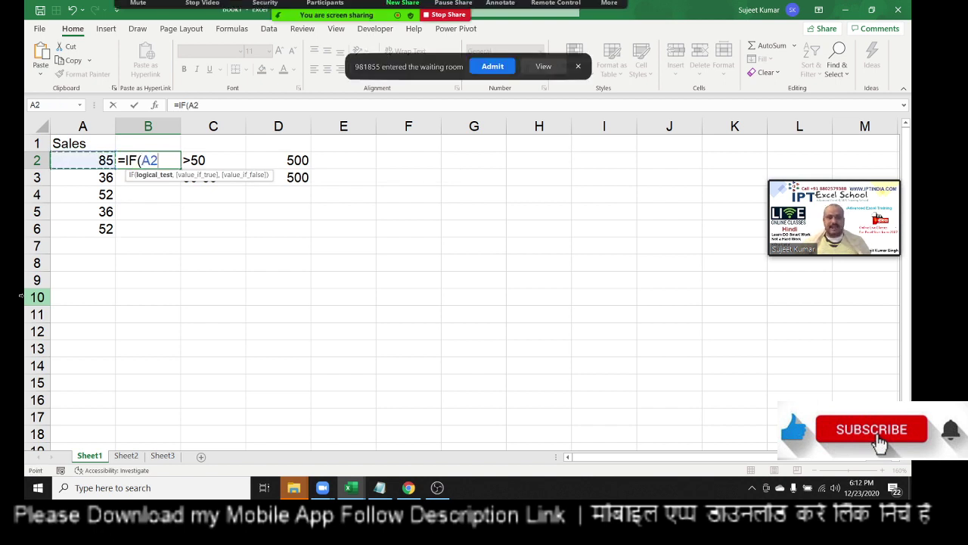
{"action": "key", "text": "Escape"}
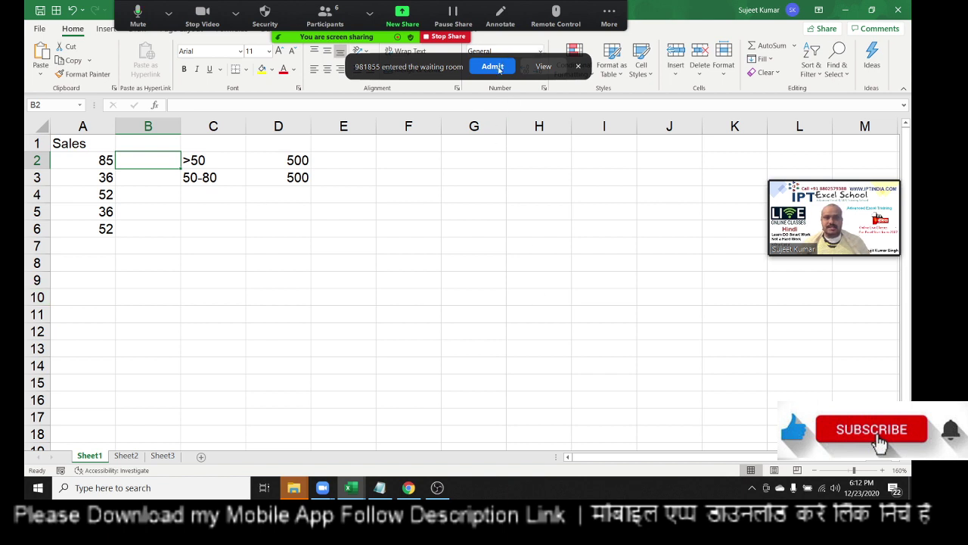
{"action": "left_click", "coordinate": [498, 69]}
- Enter =AND(A2>=50,A2<=80) in B2
{"action": "type", "text": "="}
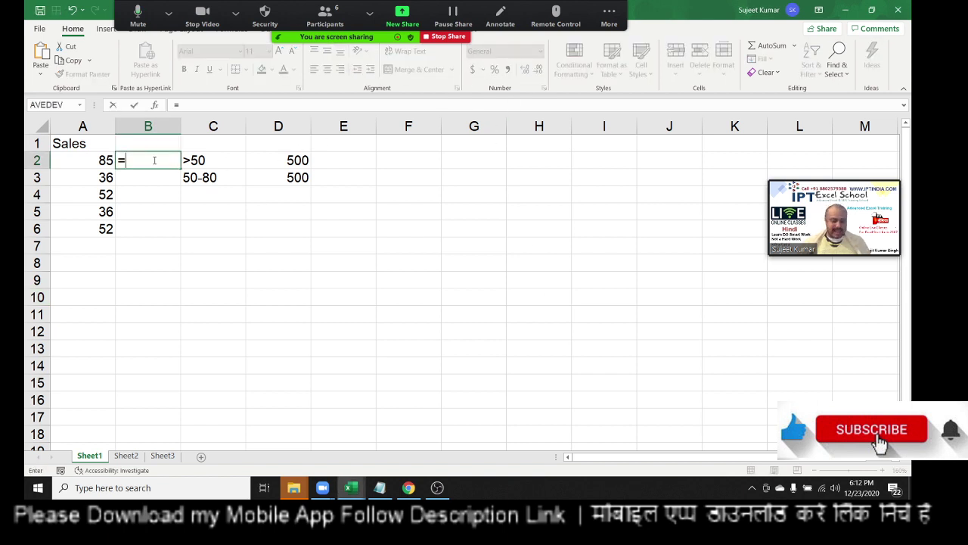
{"action": "type", "text": "and"}
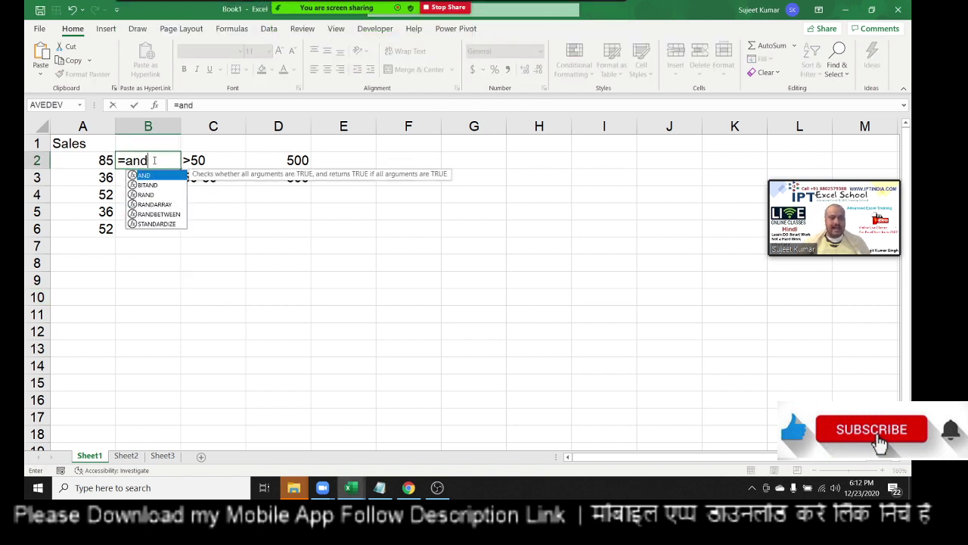
{"action": "type", "text": "("}
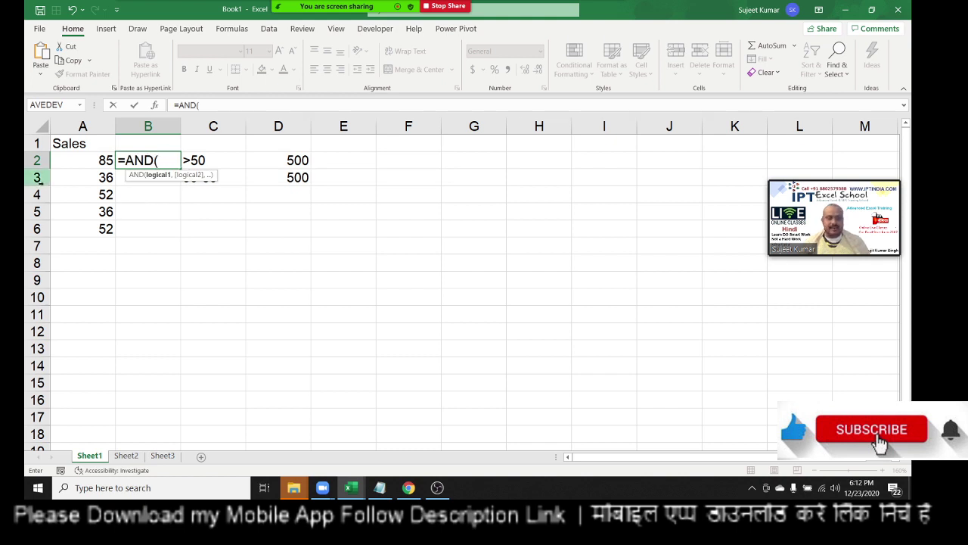
{"action": "left_click", "coordinate": [73, 164]}
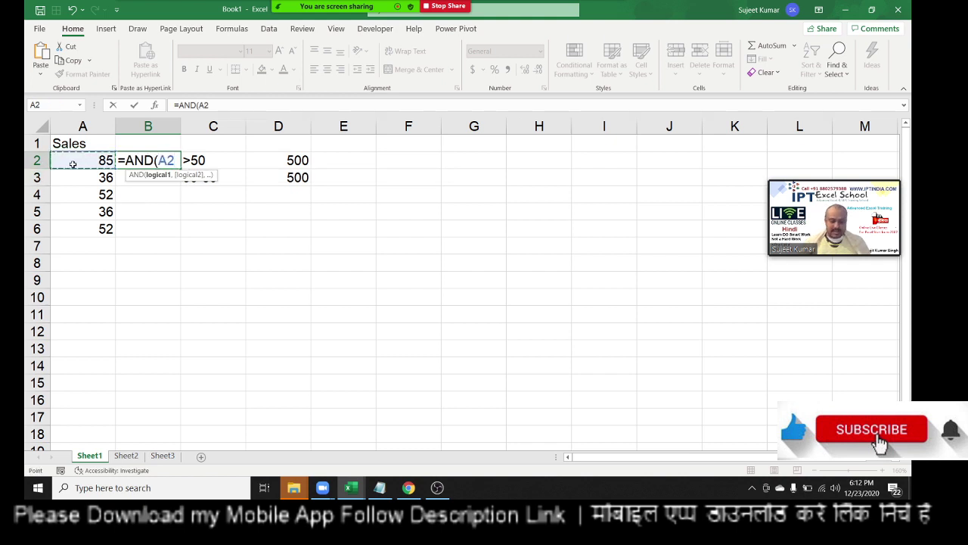
{"action": "type", "text": "<="}
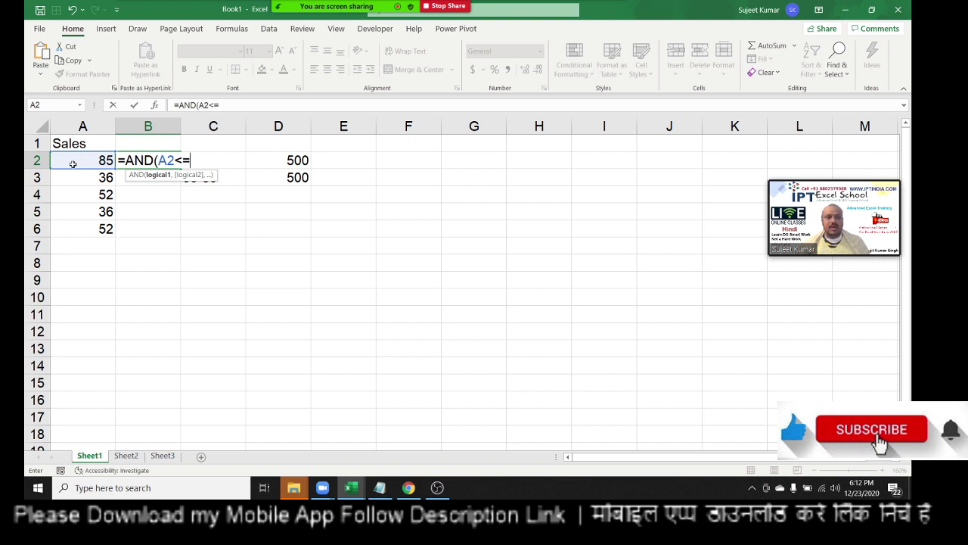
{"action": "type", "text": "40"}
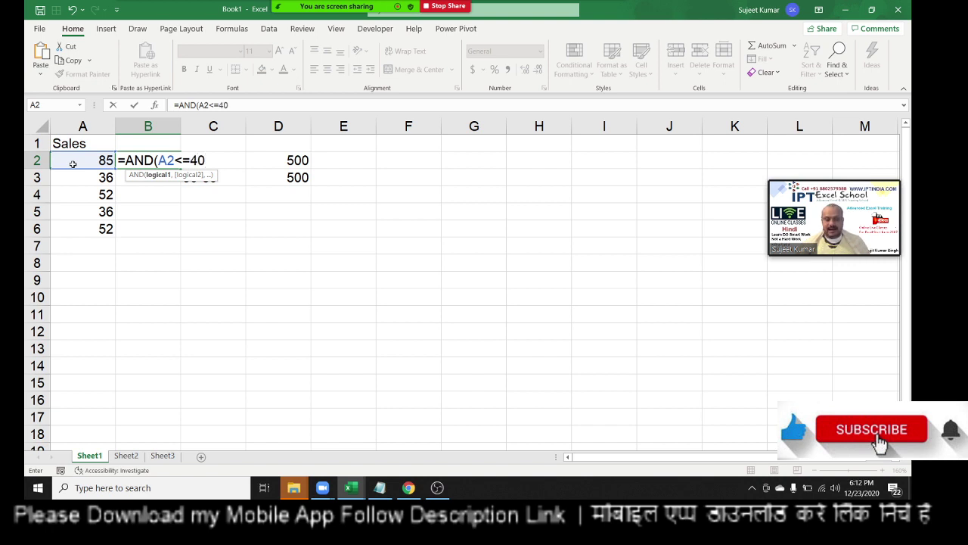
{"action": "key", "text": "BackSpace"}
{"action": "key", "text": "BackSpace"}
{"action": "type", "text": "50"}
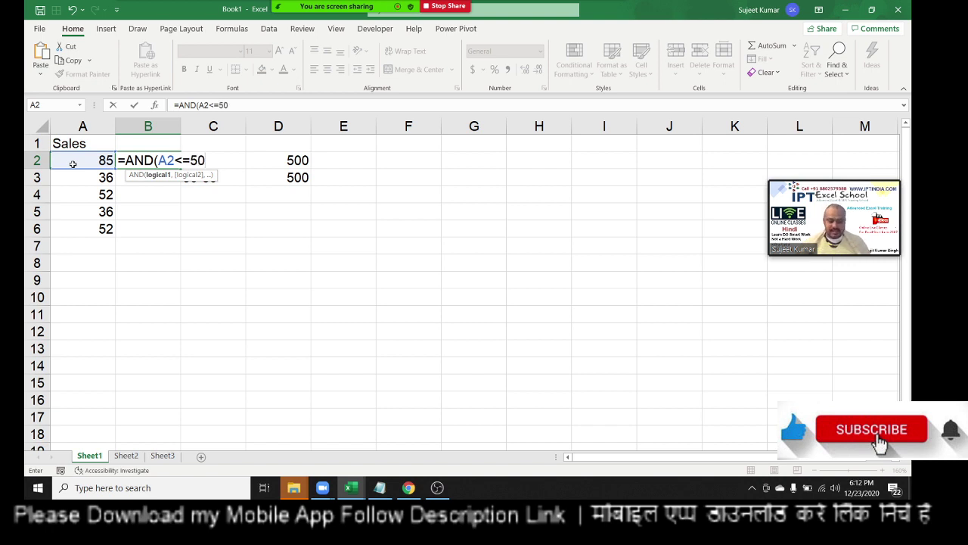
{"action": "key", "text": "BackSpace"}
{"action": "key", "text": "BackSpace"}
{"action": "key", "text": "BackSpace"}
{"action": "key", "text": "BackSpace"}
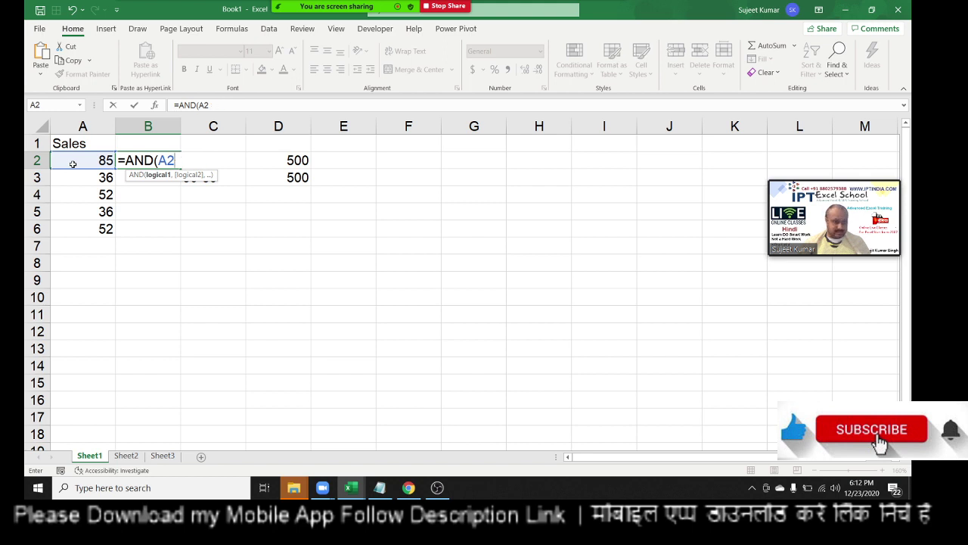
{"action": "type", "text": ">\\="}
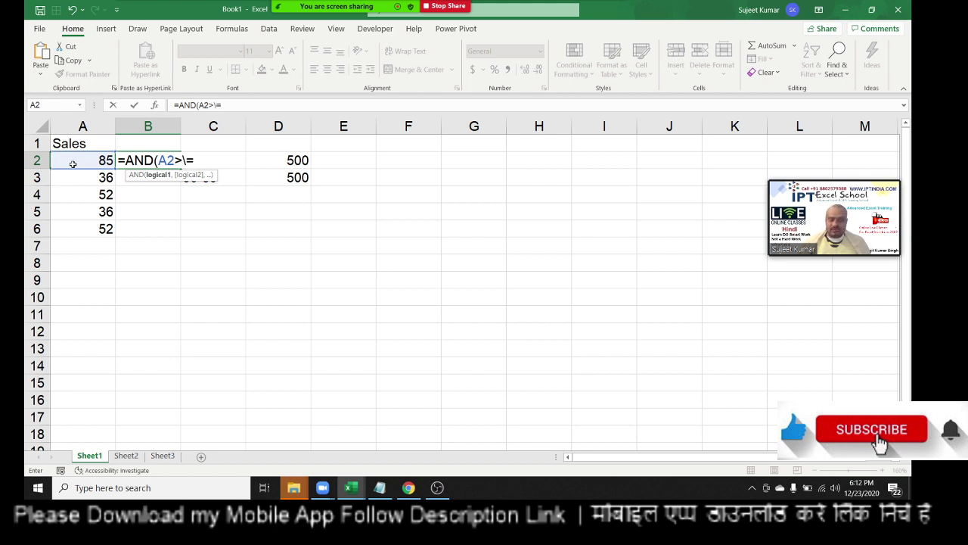
{"action": "key", "text": "BackSpace"}
{"action": "key", "text": "BackSpace"}
{"action": "type", "text": "=50"}
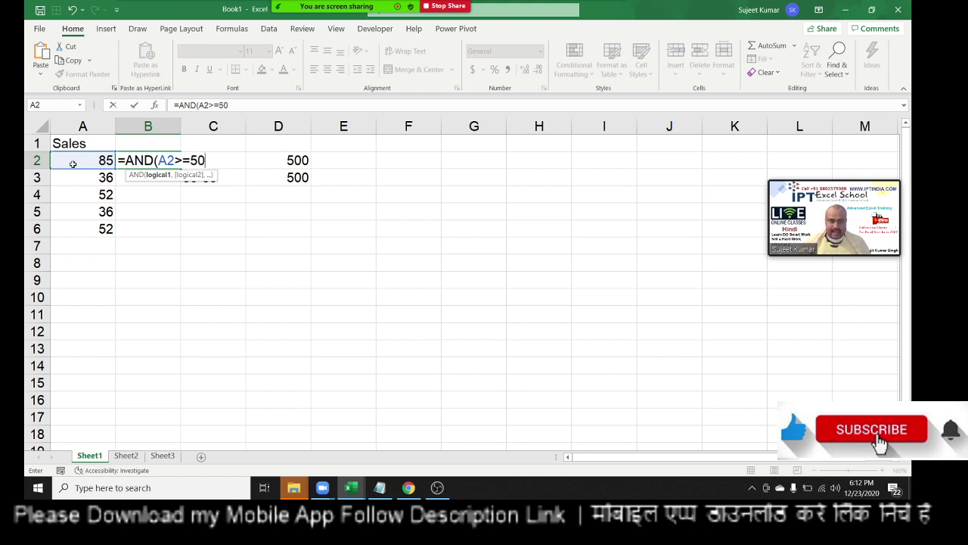
{"action": "type", "text": ","}
{"action": "left_click", "coordinate": [73, 165]}
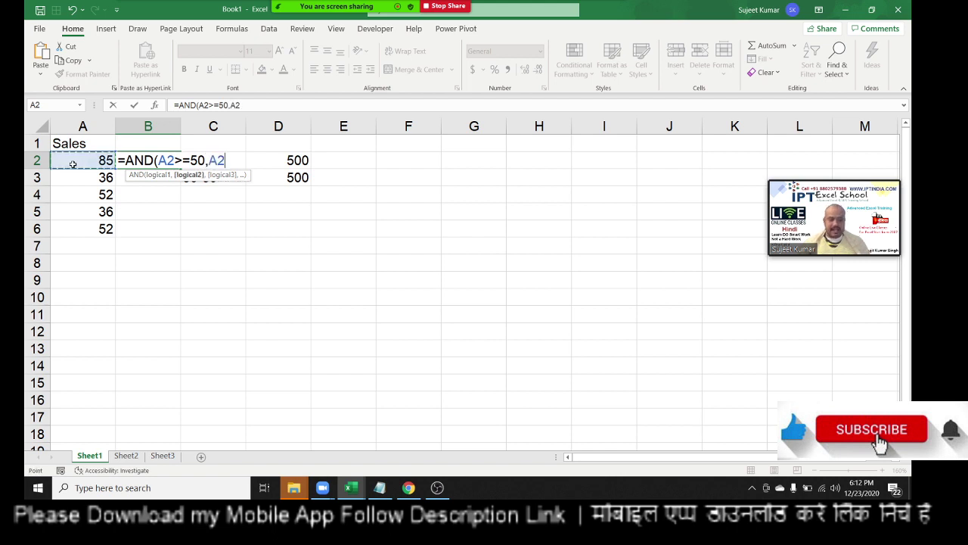
{"action": "type", "text": "<=8"}
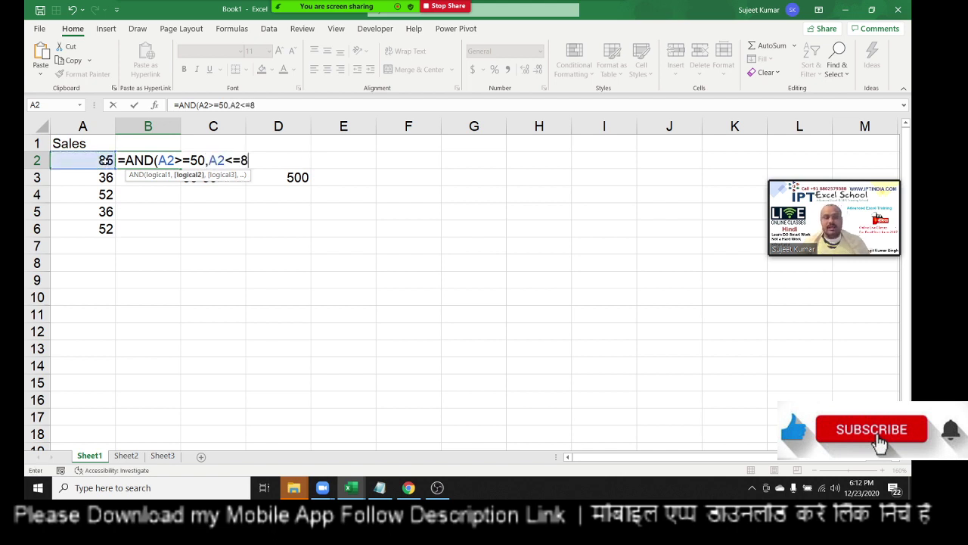
{"action": "type", "text": "0)"}
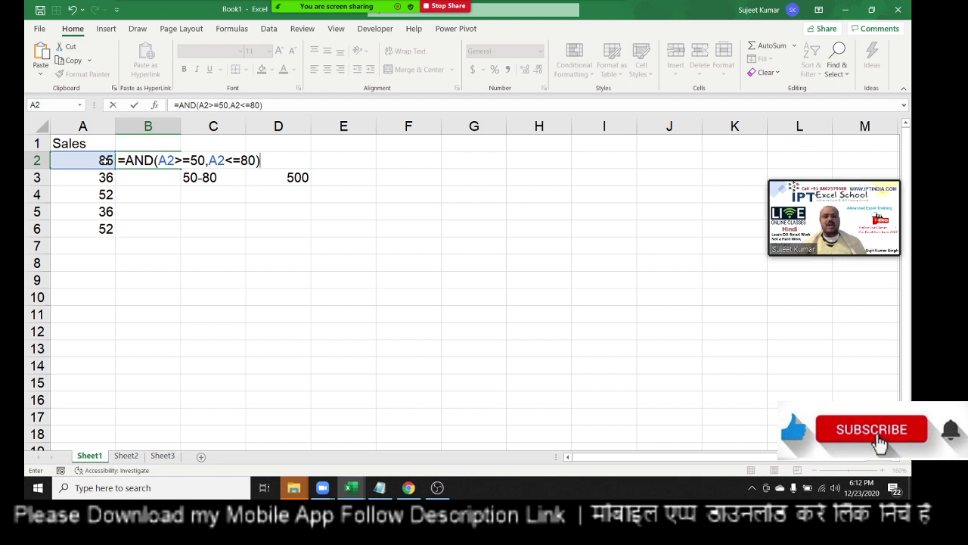
{"action": "key", "text": "Return"}
{"action": "key", "text": "Up"}
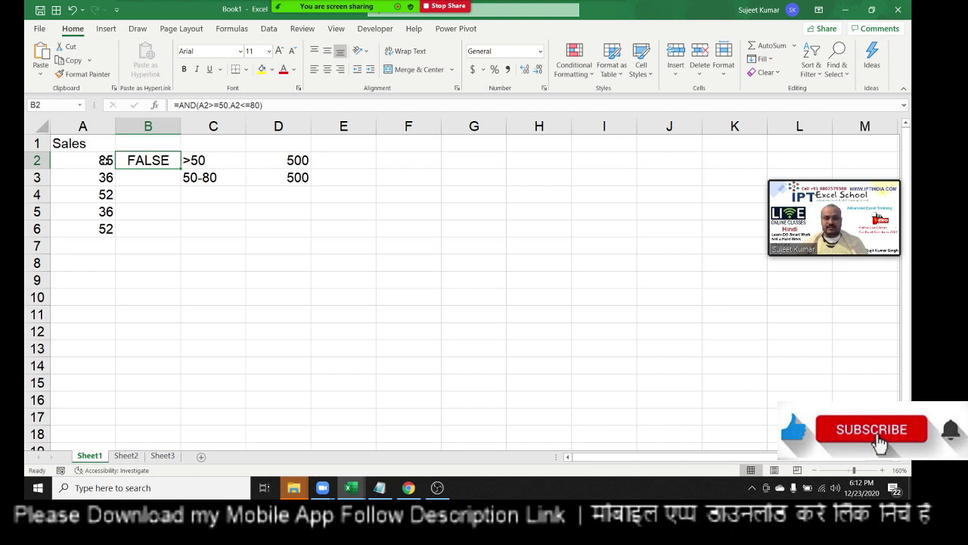
- Review B2's two AND conditions and copy the formula down to B6
{"action": "double_click", "coordinate": [134, 164]}
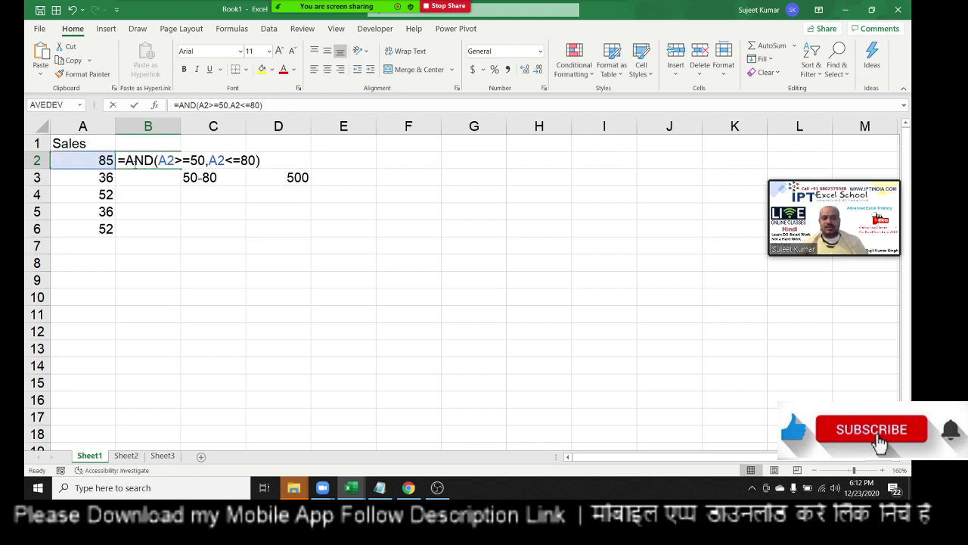
{"action": "left_click_drag", "start_coordinate": [161, 164], "coordinate": [206, 161]}
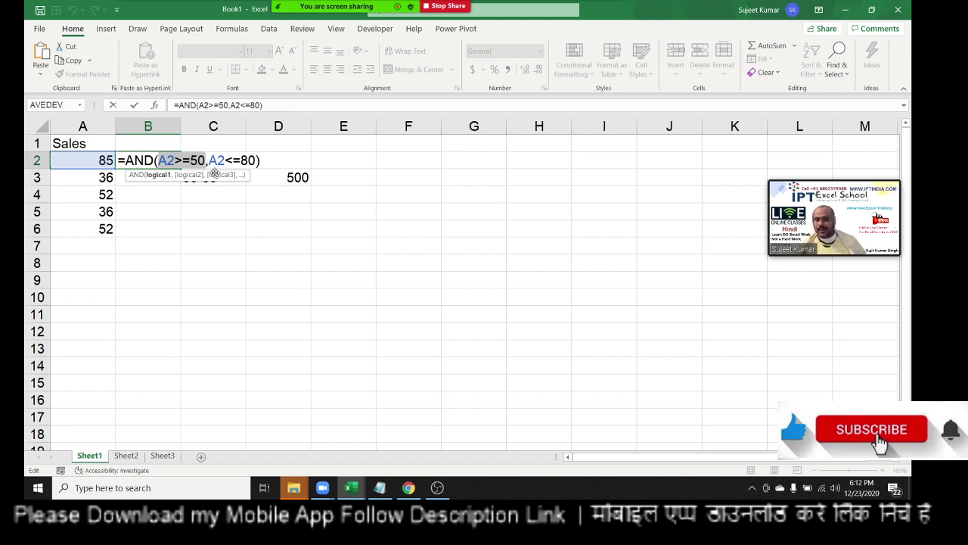
{"action": "left_click_drag", "start_coordinate": [208, 160], "coordinate": [251, 161]}
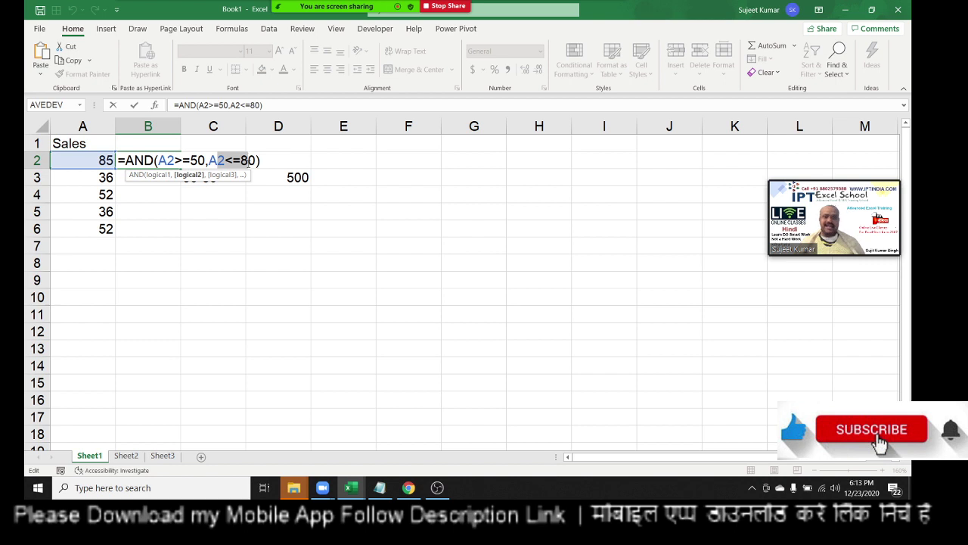
{"action": "key", "text": "ctrl+Return"}
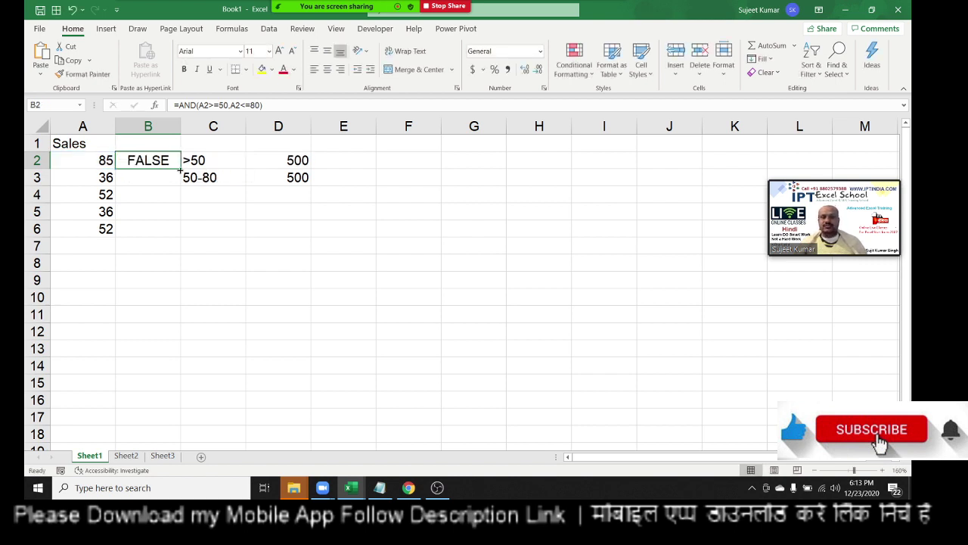
{"action": "double_click", "coordinate": [180, 173]}
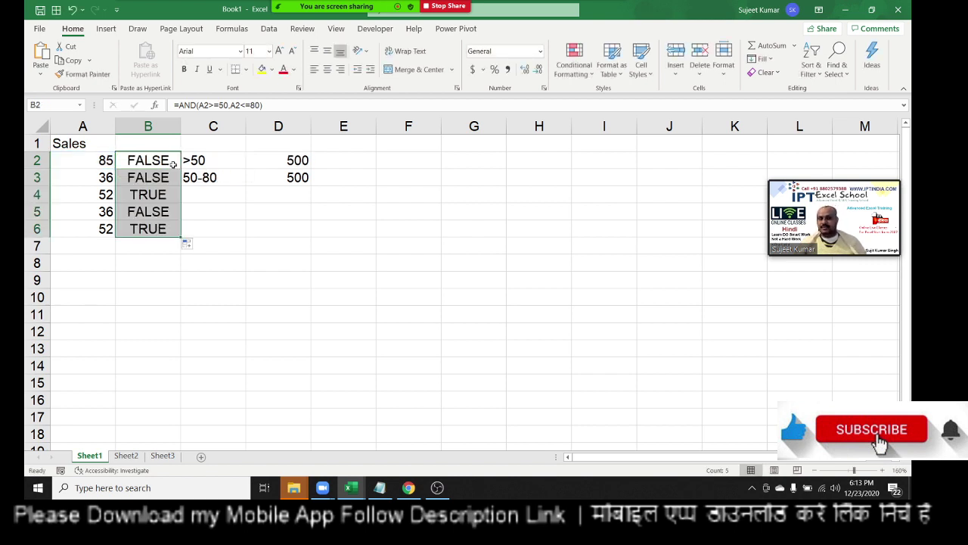
{"action": "left_click", "coordinate": [167, 161]}
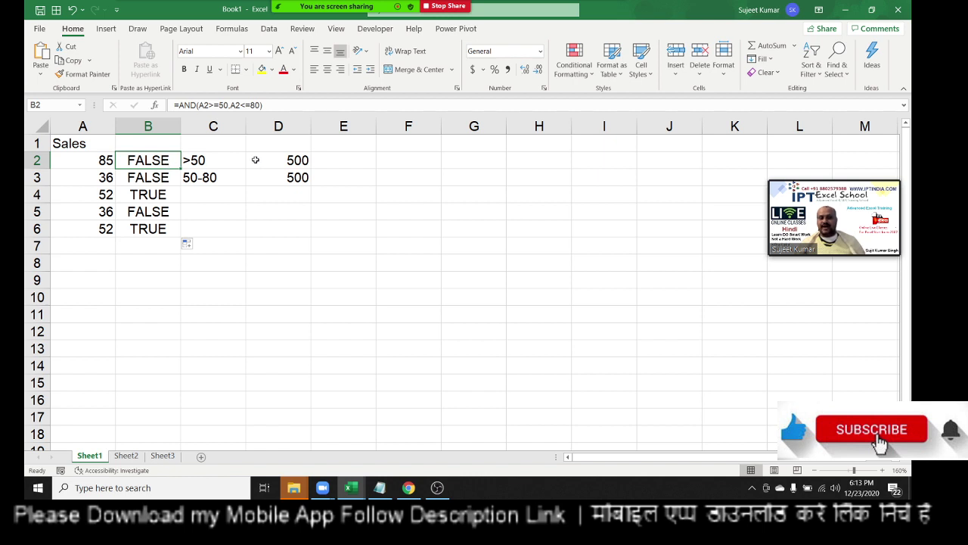
- Change B2 to =IF(AND(A2>=50,A2<=80),500,0), accepting Excel's suggested correction
{"action": "left_click", "coordinate": [184, 109]}
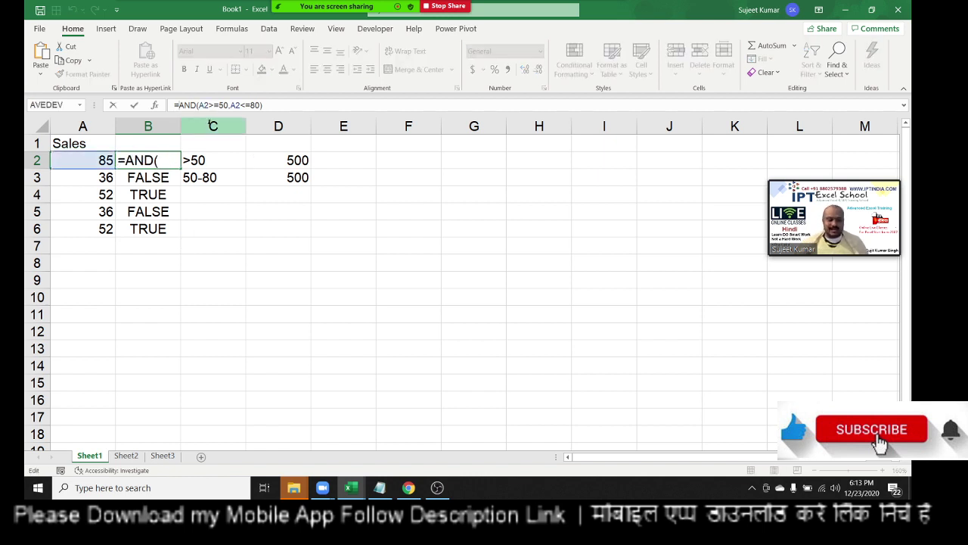
{"action": "type", "text": "if"}
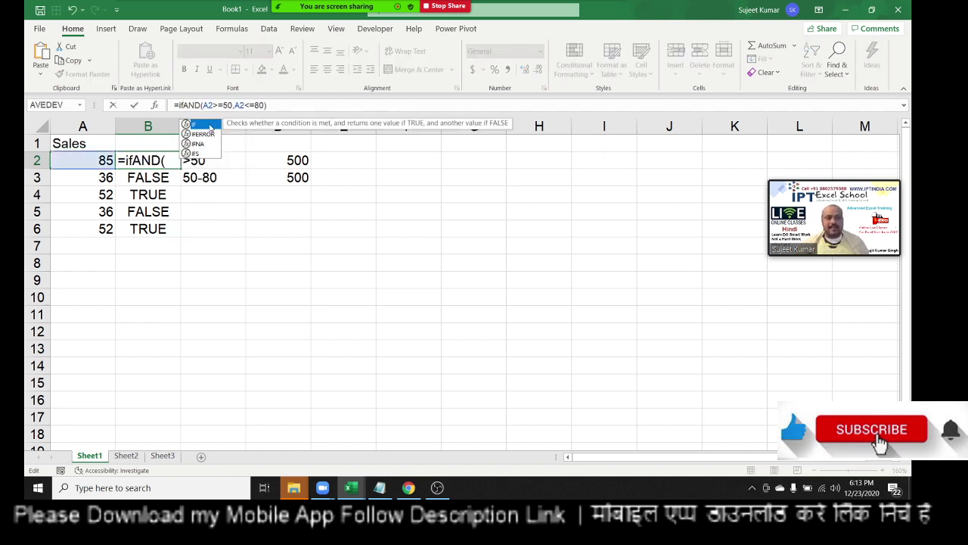
{"action": "double_click", "coordinate": [210, 127]}
{"action": "left_click", "coordinate": [295, 110]}
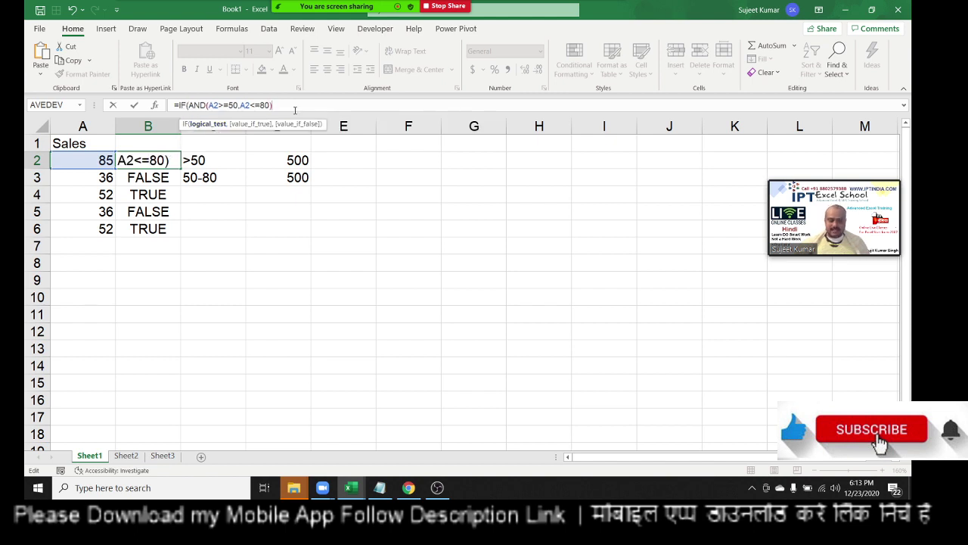
{"action": "type", "text": ",0"}
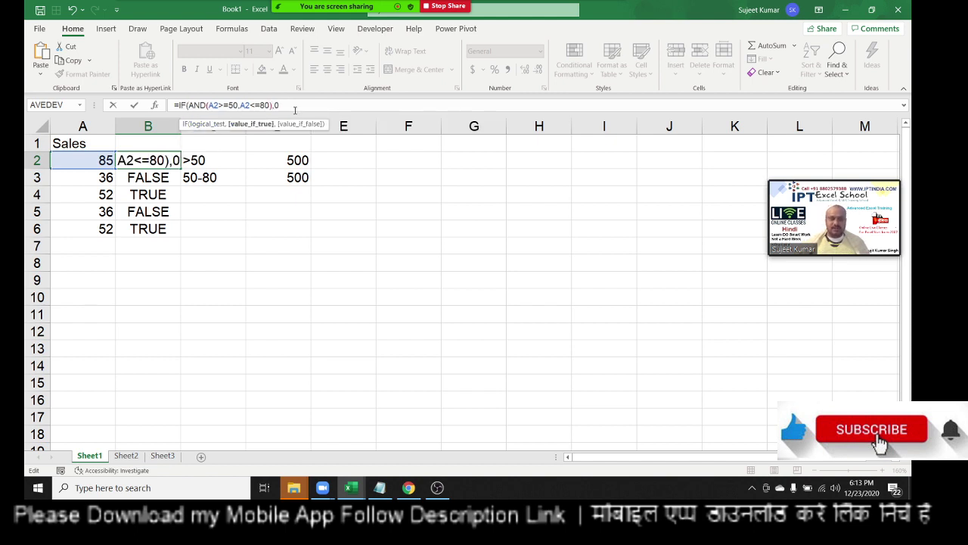
{"action": "key", "text": "BackSpace"}
{"action": "type", "text": "500"}
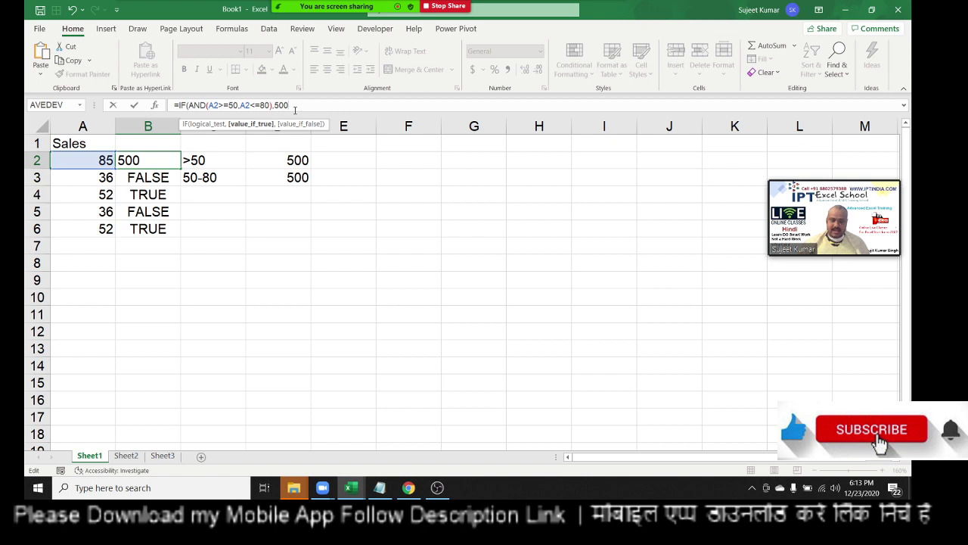
{"action": "type", "text": ",0"}
{"action": "key", "text": "Return"}
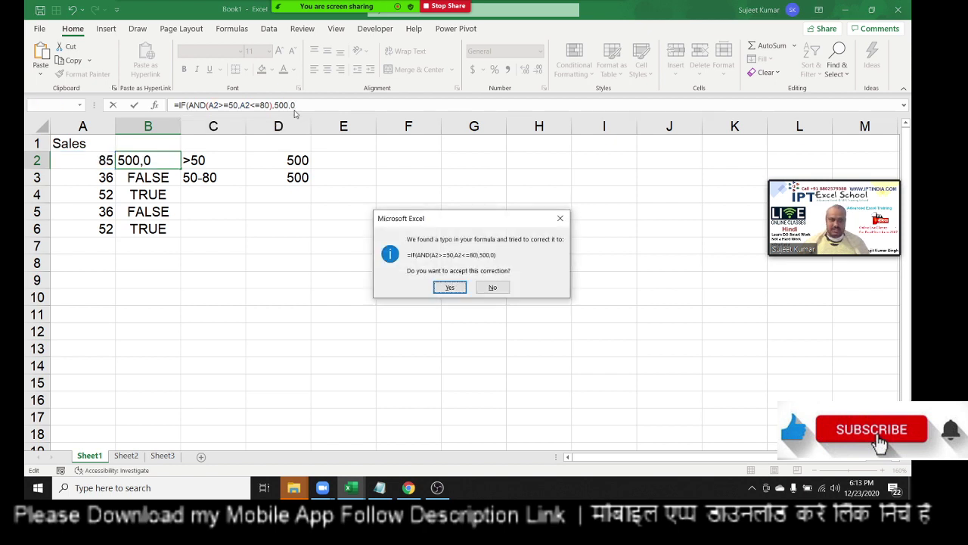
{"action": "key", "text": "Return"}
{"action": "key", "text": "Up"}
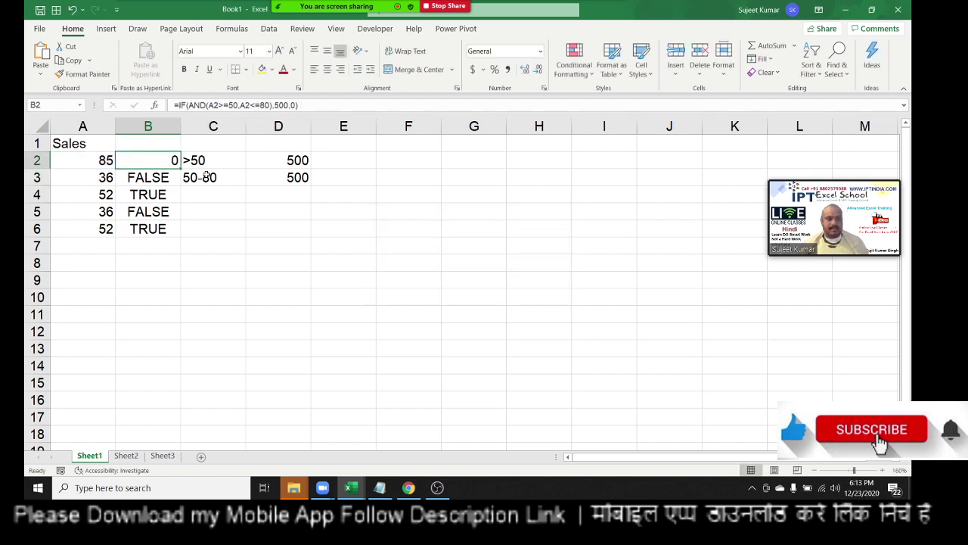
- Copy the IF formula down to B6 and recheck B2's formula
{"action": "double_click", "coordinate": [180, 168]}
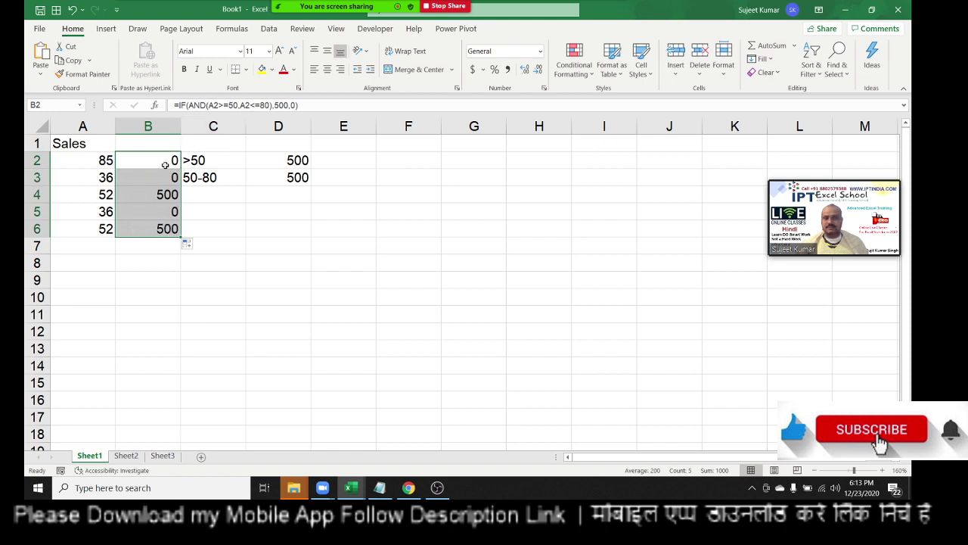
{"action": "double_click", "coordinate": [165, 165]}
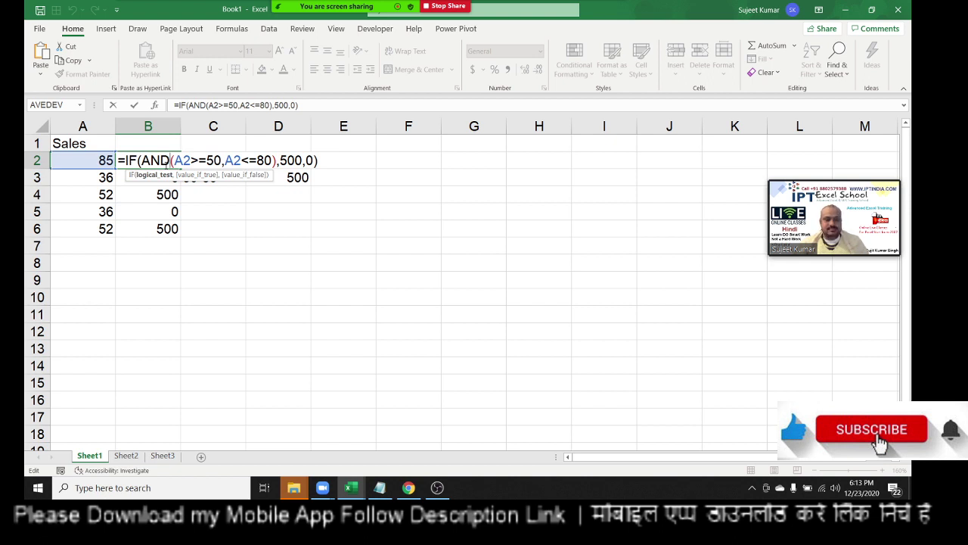
{"action": "key", "text": "Return"}
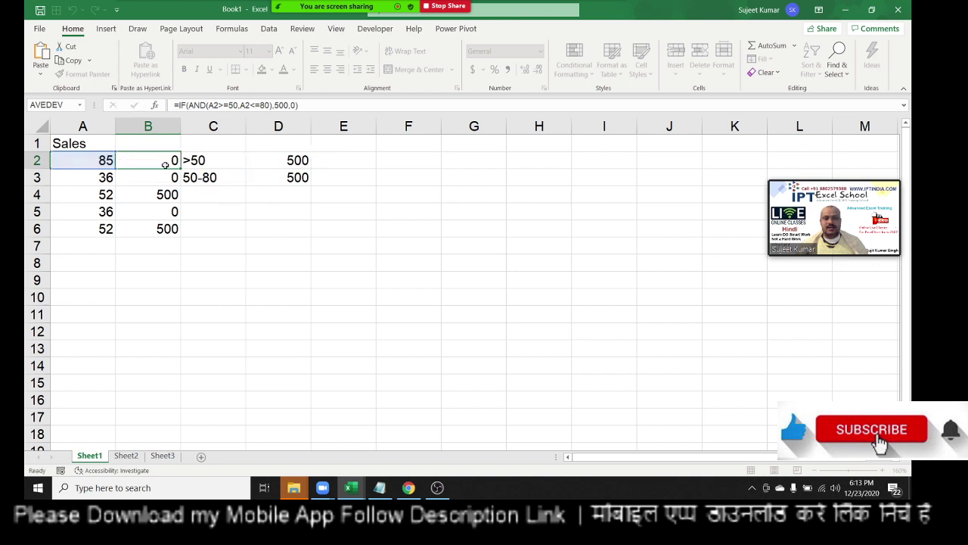
- On Sheet2, clear the old results in F2:H2
{"action": "left_click", "coordinate": [134, 457]}
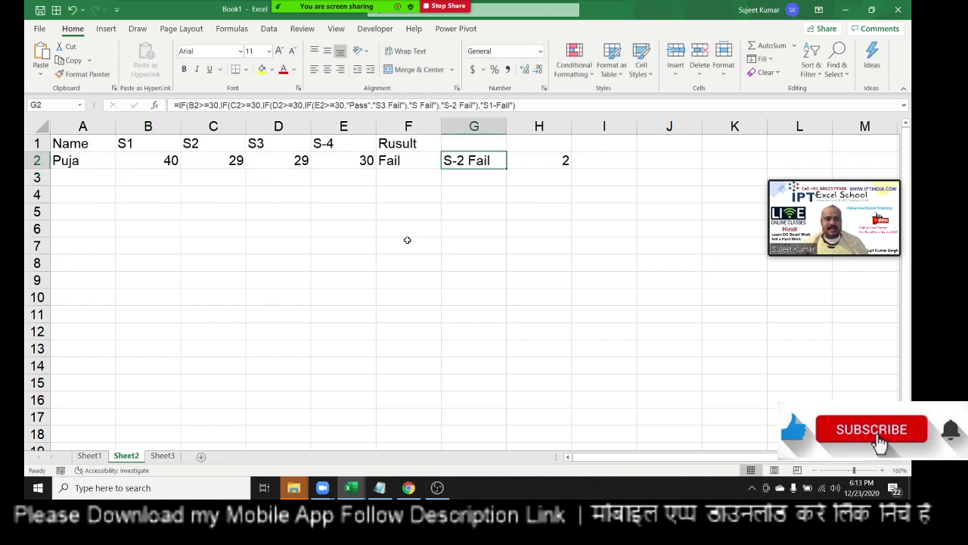
{"action": "left_click", "coordinate": [59, 166]}
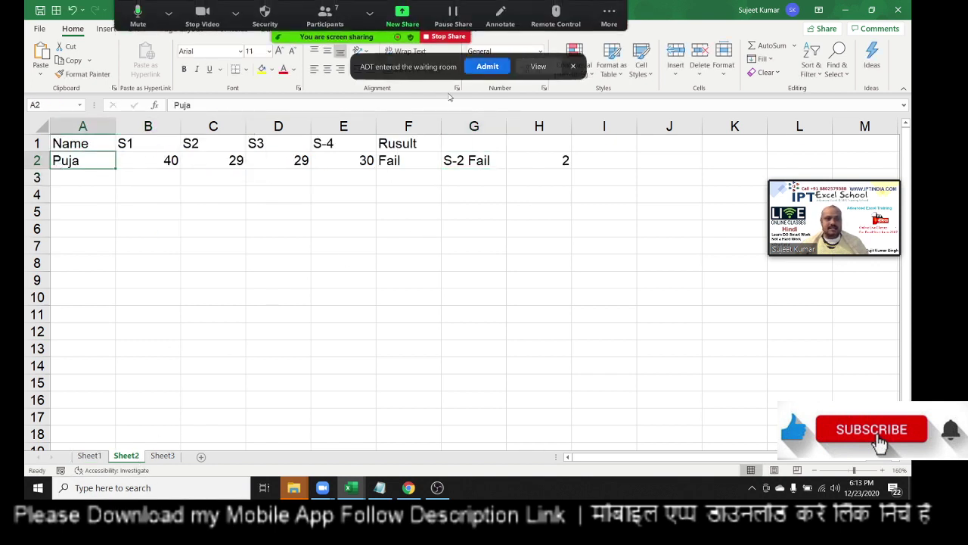
{"action": "left_click", "coordinate": [497, 70]}
{"action": "left_click_drag", "start_coordinate": [148, 140], "coordinate": [327, 135]}
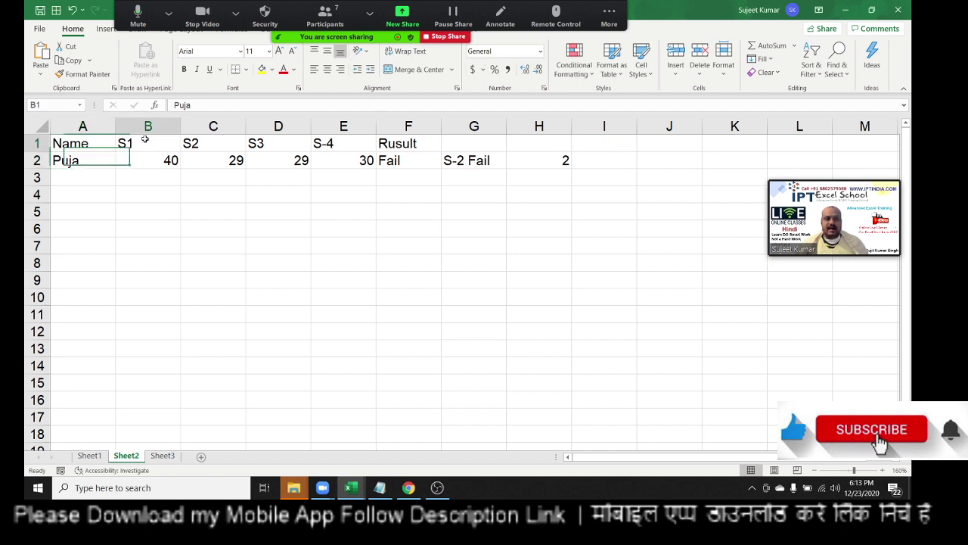
{"action": "left_click_drag", "start_coordinate": [151, 161], "coordinate": [327, 160]}
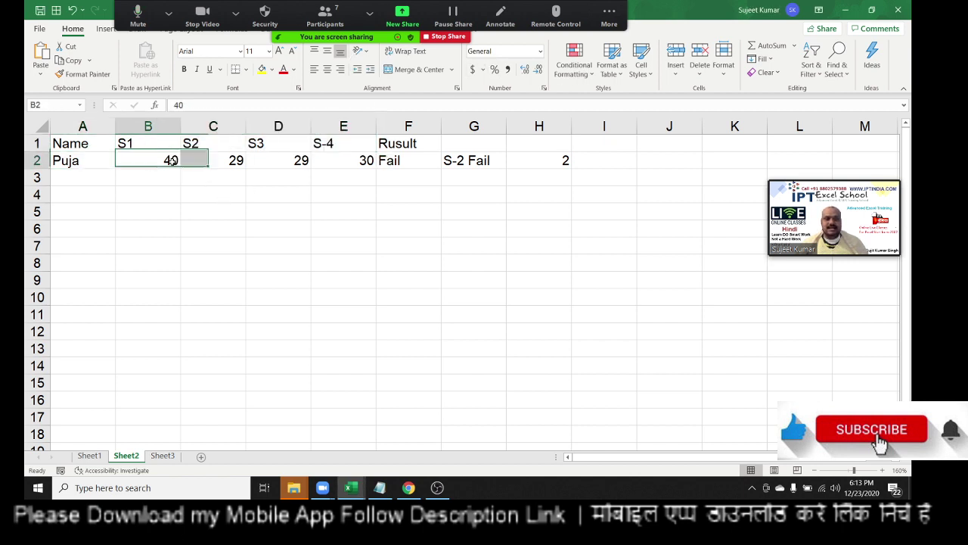
{"action": "left_click", "coordinate": [394, 165]}
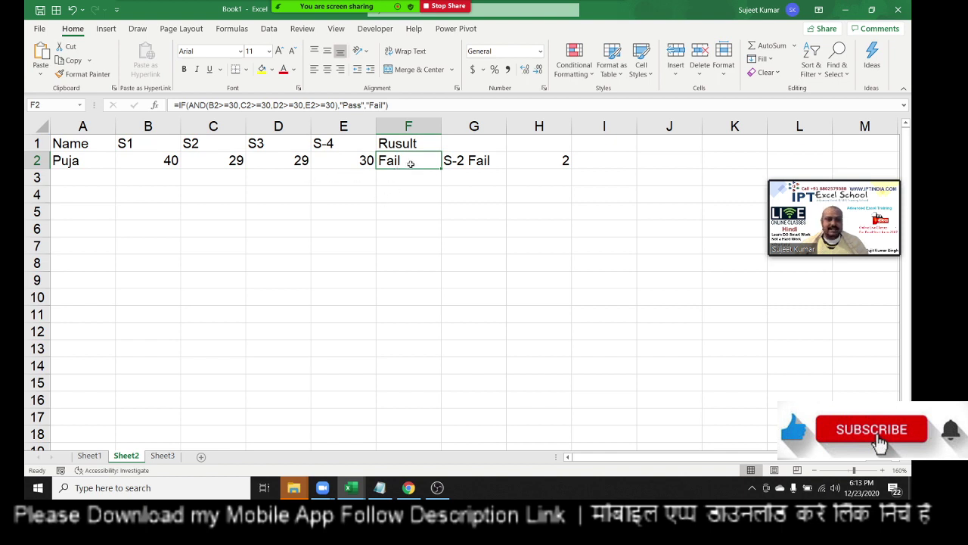
{"action": "mouse_move", "coordinate": [409, 164]}
{"action": "left_mouse_down"}
{"action": "mouse_move", "coordinate": [553, 174]}
{"action": "mouse_move", "coordinate": [558, 154]}
{"action": "left_mouse_up"}
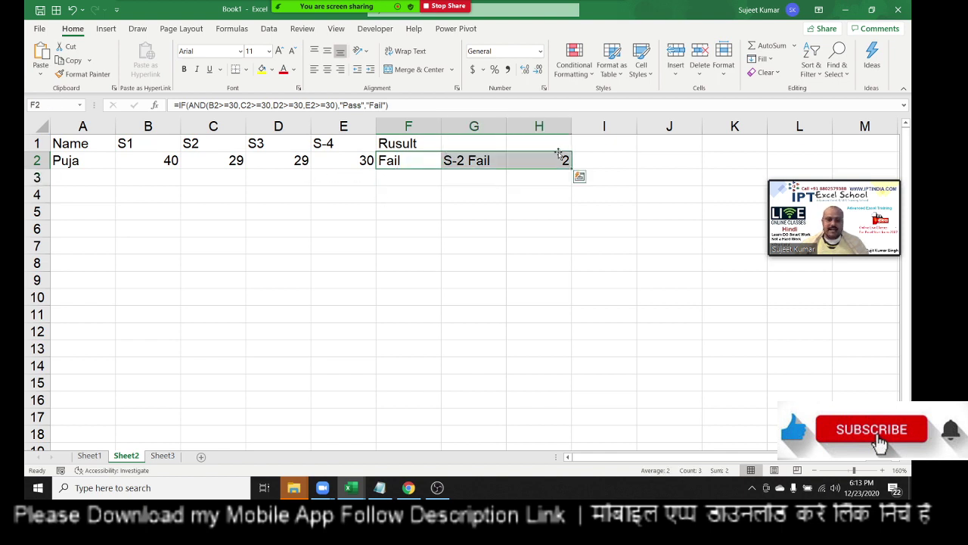
{"action": "key", "text": "Delete"}
- Change the scores in C2, D2 and E2 to 50, 60 and 54
{"action": "key", "text": "Left"}
{"action": "key", "text": "Left"}
{"action": "key", "text": "Left"}
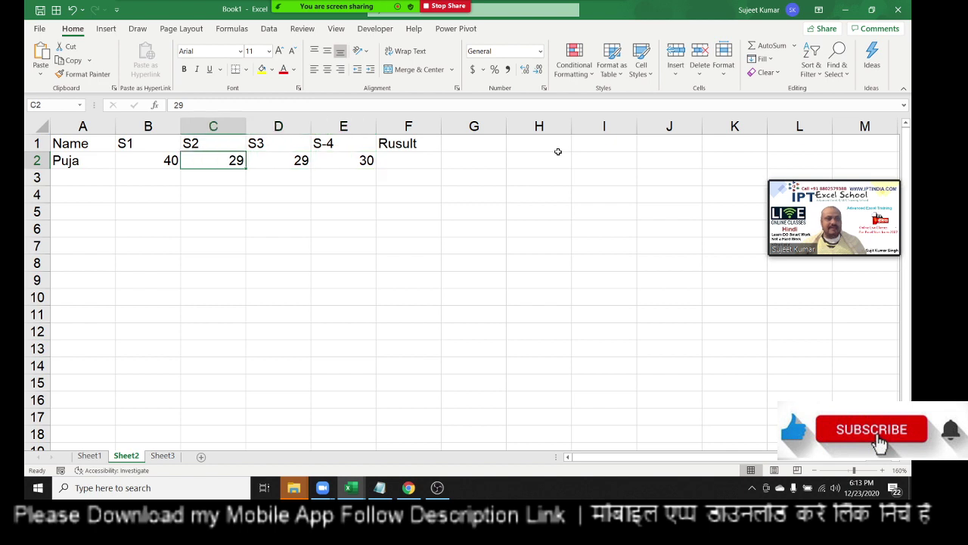
{"action": "key", "text": "Left"}
{"action": "key", "text": "Right"}
{"action": "key", "text": "Right"}
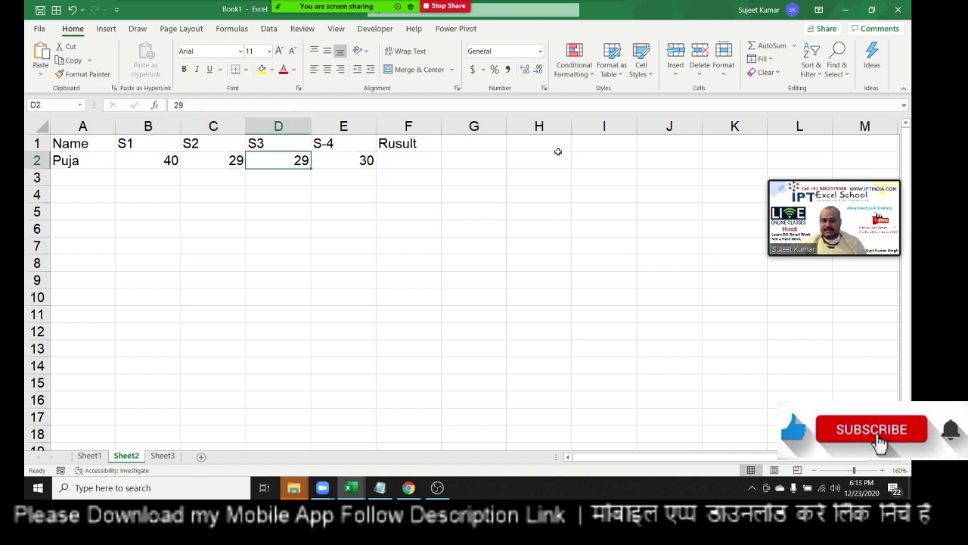
{"action": "key", "text": "Left"}
{"action": "type", "text": "50"}
{"action": "key", "text": "Right"}
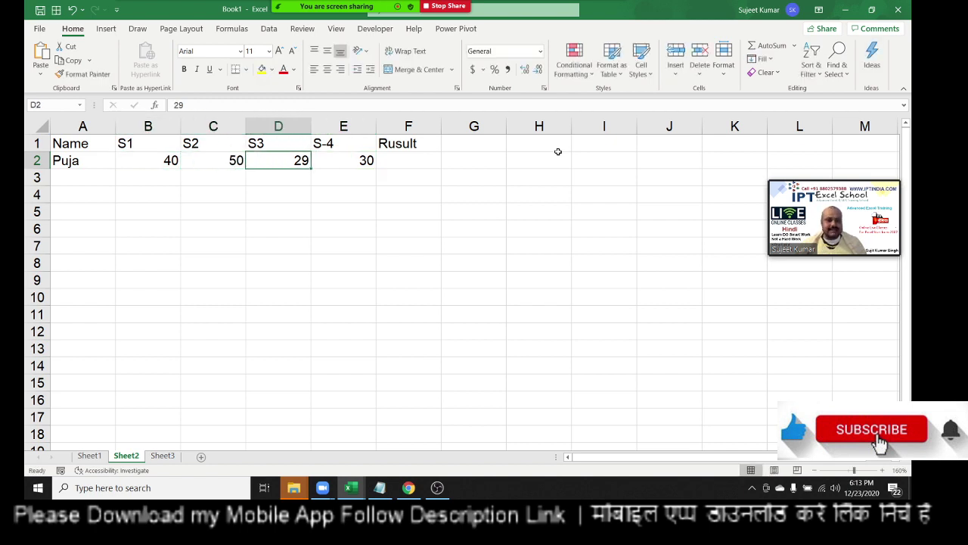
{"action": "type", "text": "60"}
{"action": "key", "text": "Right"}
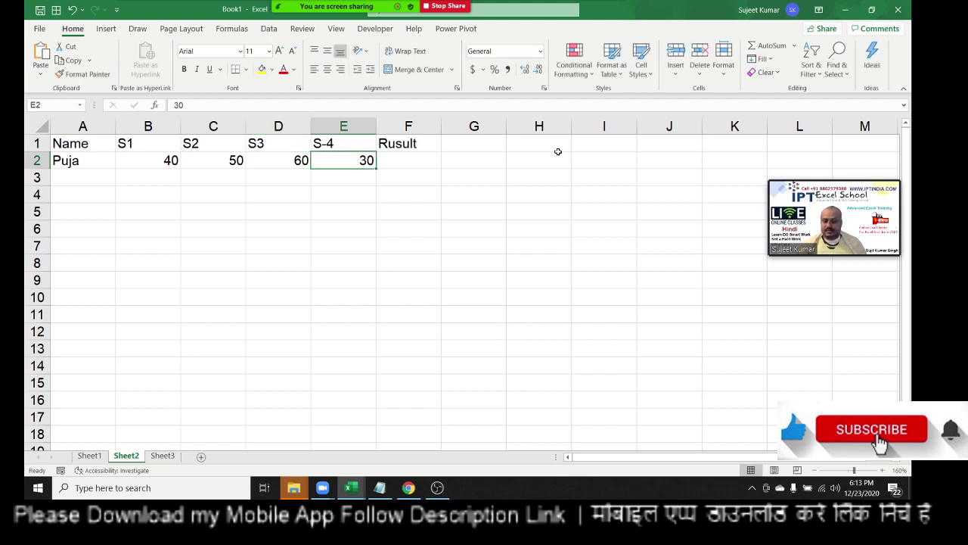
{"action": "type", "text": "54"}
{"action": "key", "text": "Right"}
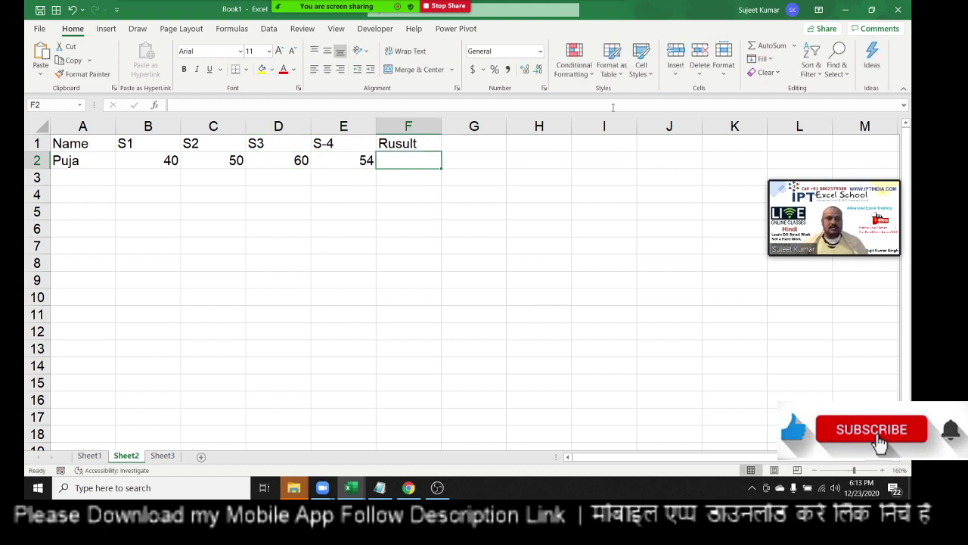
{"action": "left_click", "coordinate": [325, 15]}
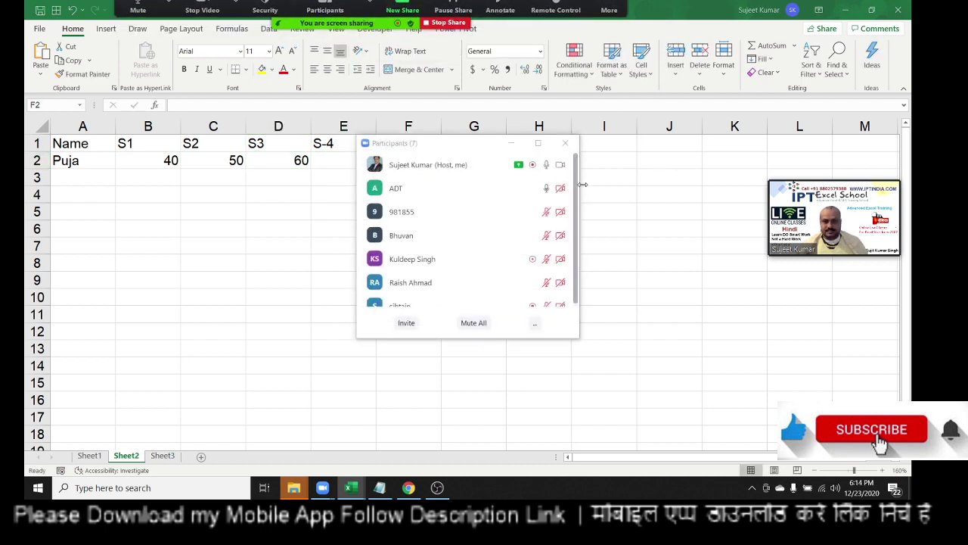
{"action": "left_click", "coordinate": [546, 187]}
{"action": "left_click", "coordinate": [599, 246]}
{"action": "mouse_move", "coordinate": [469, 212]}
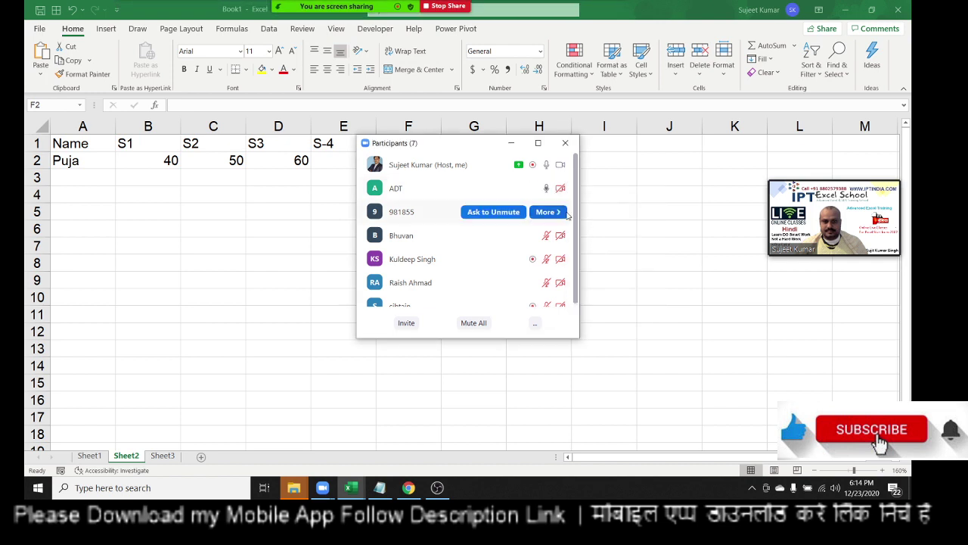
{"action": "left_click", "coordinate": [546, 211]}
{"action": "left_click", "coordinate": [551, 237]}
{"action": "left_click", "coordinate": [551, 236]}
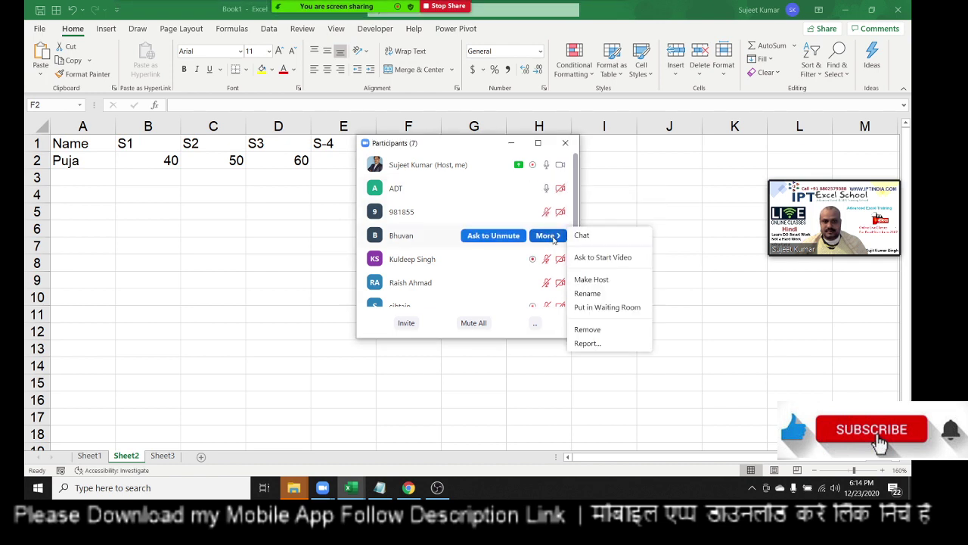
{"action": "left_click", "coordinate": [573, 147]}
{"action": "left_click", "coordinate": [573, 146]}
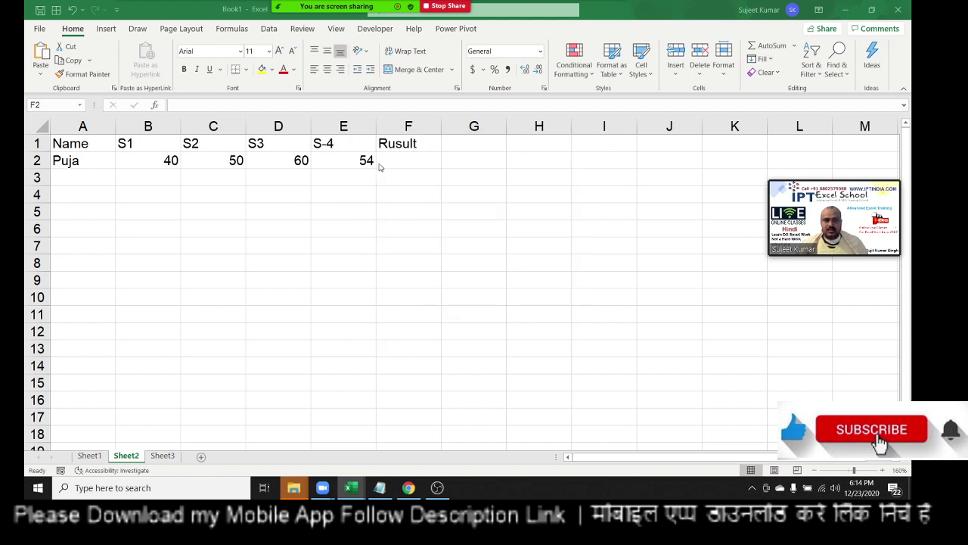
{"action": "left_click", "coordinate": [389, 163]}
- Begin an AND test in F2 checking that B2 and C2 are at least 30
{"action": "type", "text": "="}
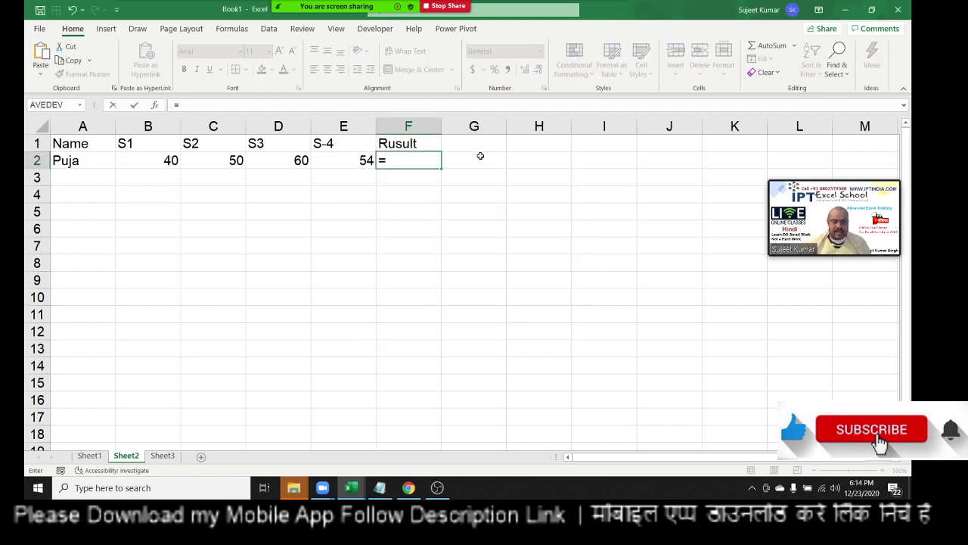
{"action": "type", "text": "if"}
{"action": "key", "text": "Tab"}
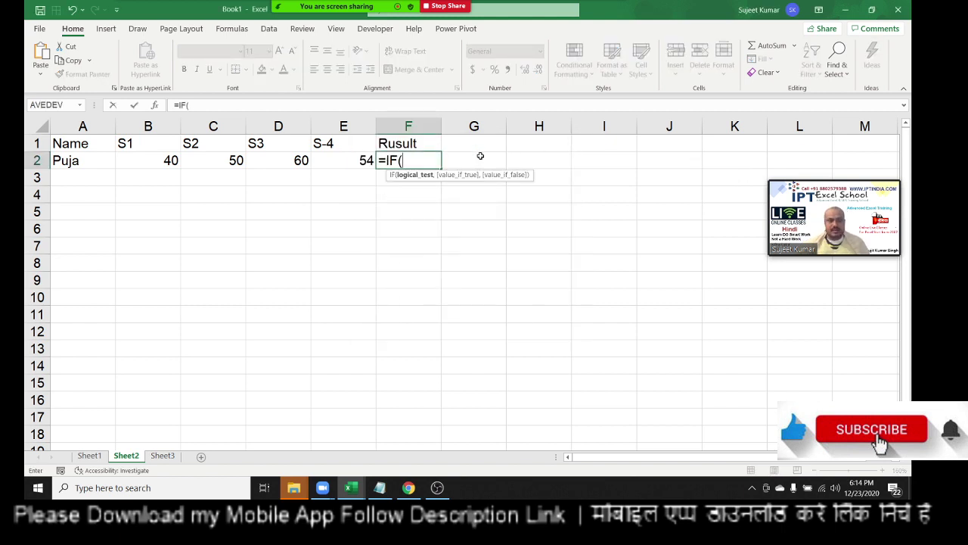
{"action": "key", "text": "Escape"}
{"action": "type", "text": "=and"}
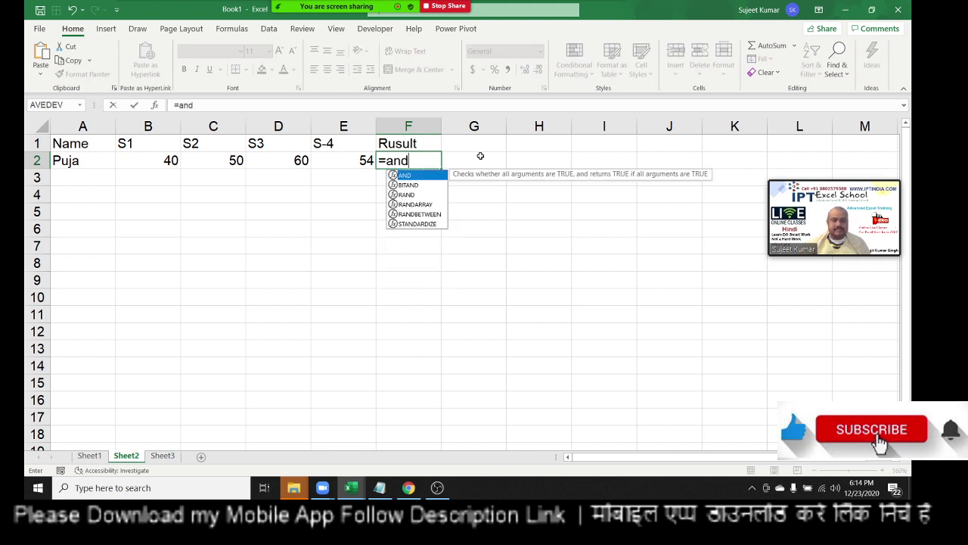
{"action": "key", "text": "Tab"}
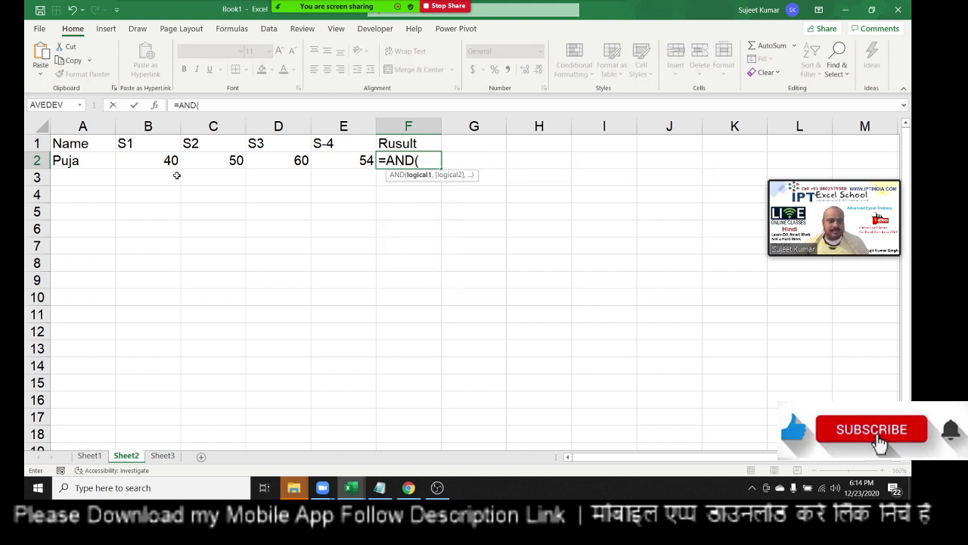
{"action": "left_click", "coordinate": [155, 164]}
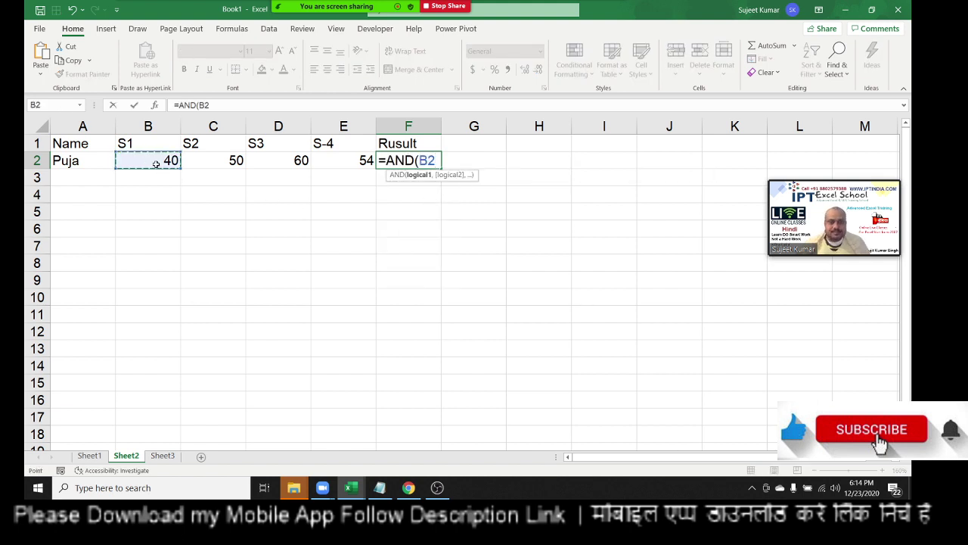
{"action": "type", "text": ">="}
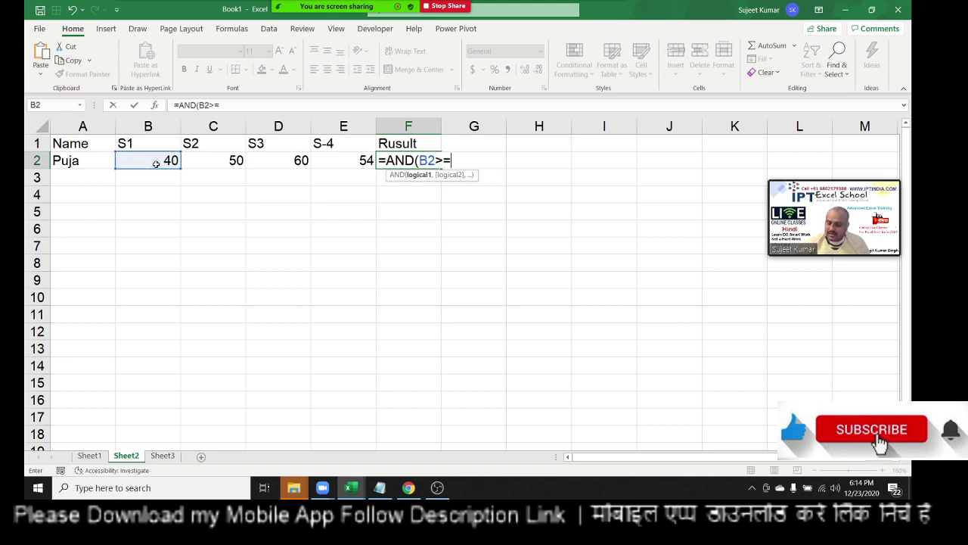
{"action": "type", "text": "30,"}
{"action": "left_click", "coordinate": [210, 160]}
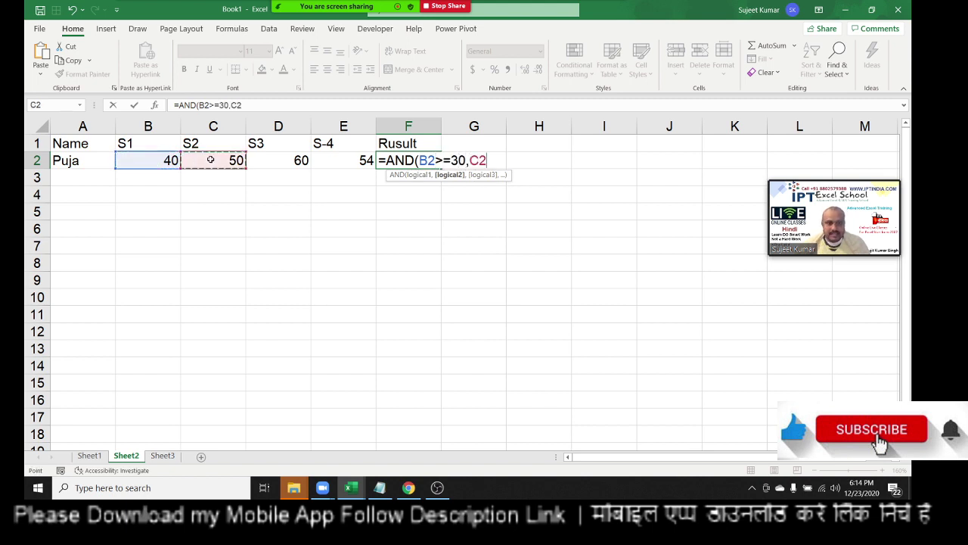
{"action": "type", "text": ">="}
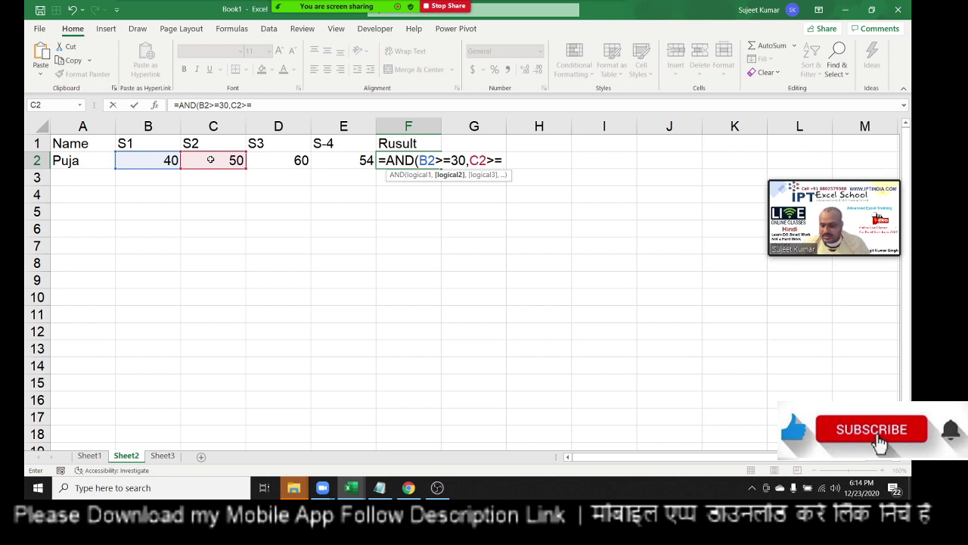
{"action": "type", "text": "30,"}
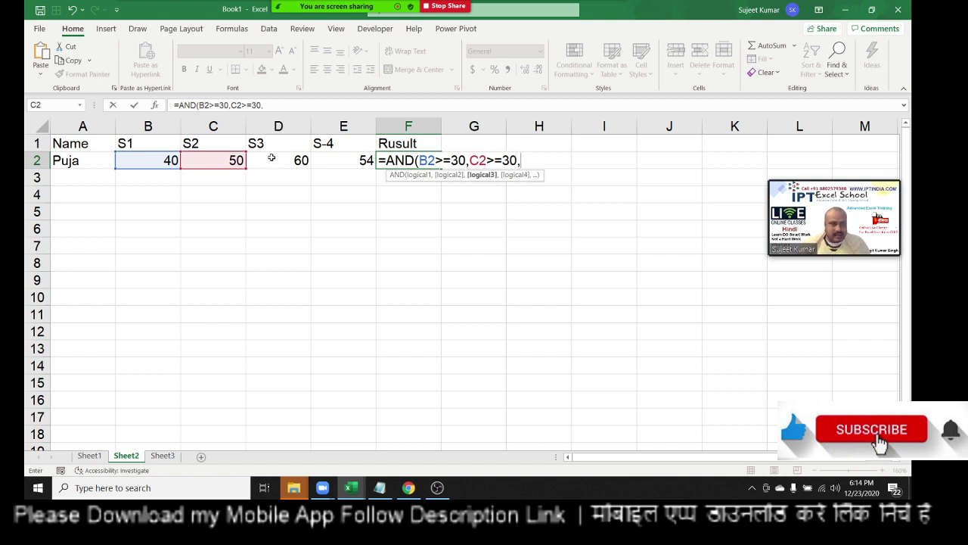
- Add D2>=30 and E2>=30 conditions and commit the AND formula in F2
{"action": "left_click", "coordinate": [271, 156]}
{"action": "type", "text": ">="}
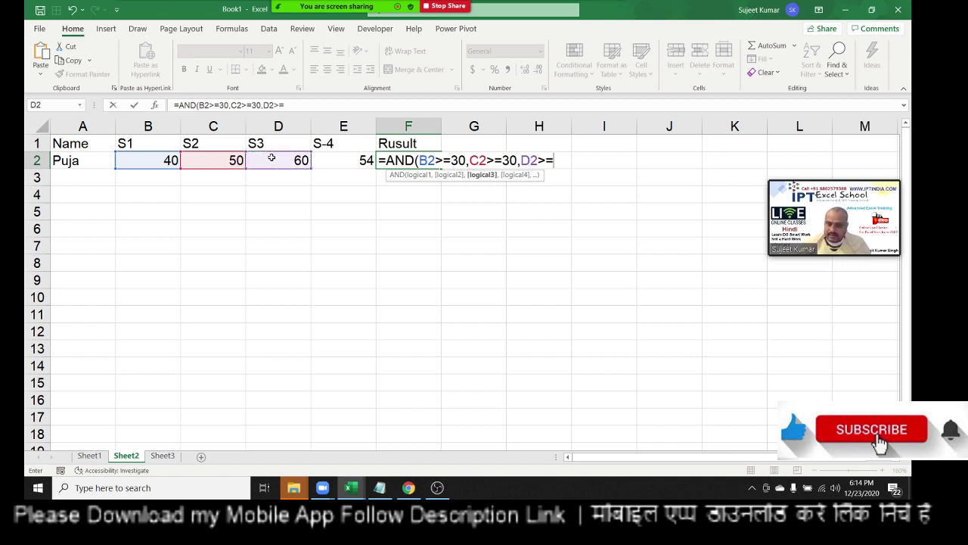
{"action": "type", "text": "30,"}
{"action": "left_click", "coordinate": [358, 170]}
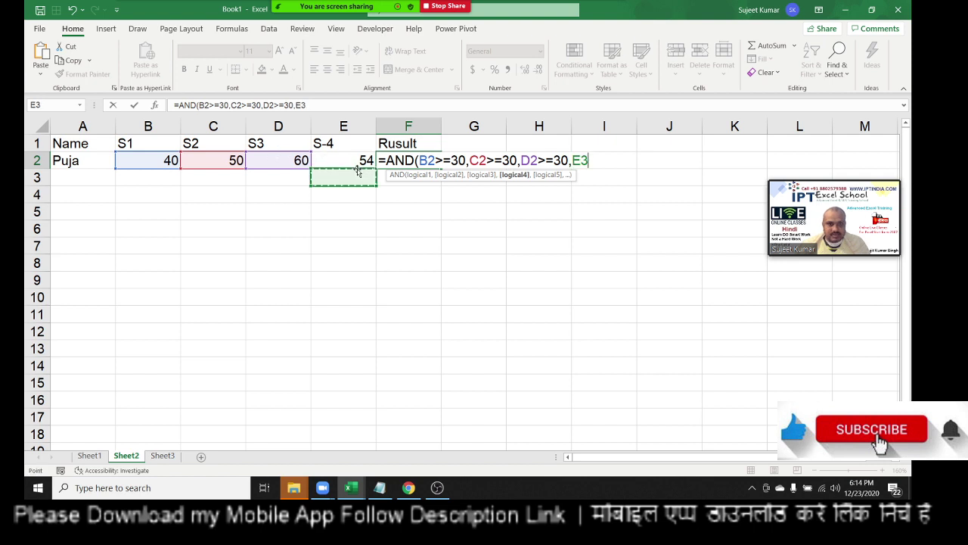
{"action": "left_click", "coordinate": [356, 163]}
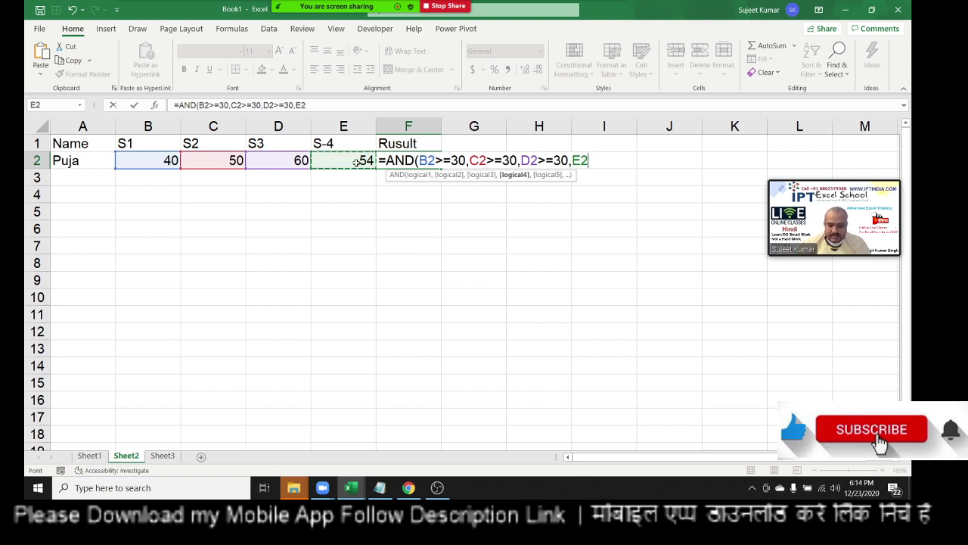
{"action": "type", "text": ">=30"}
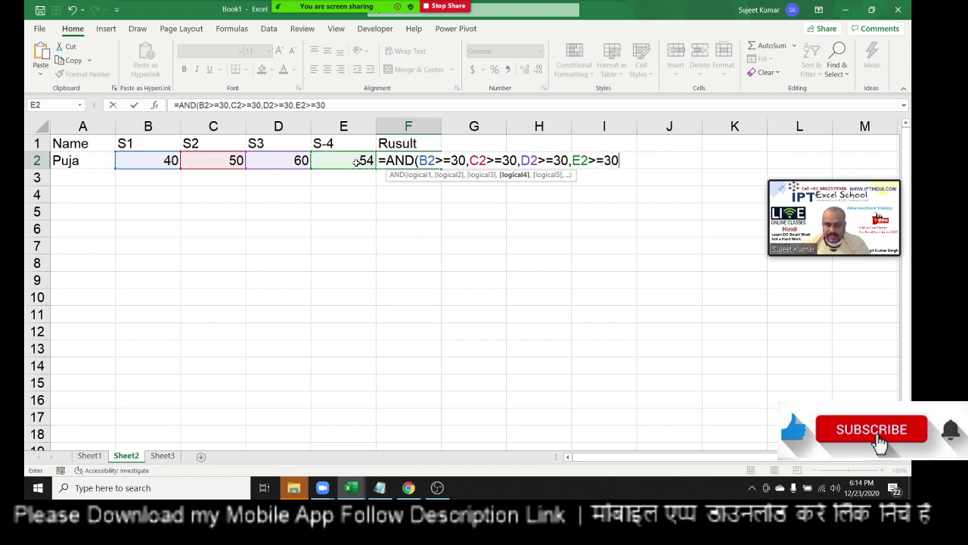
{"action": "type", "text": ")"}
{"action": "key", "text": "Return"}
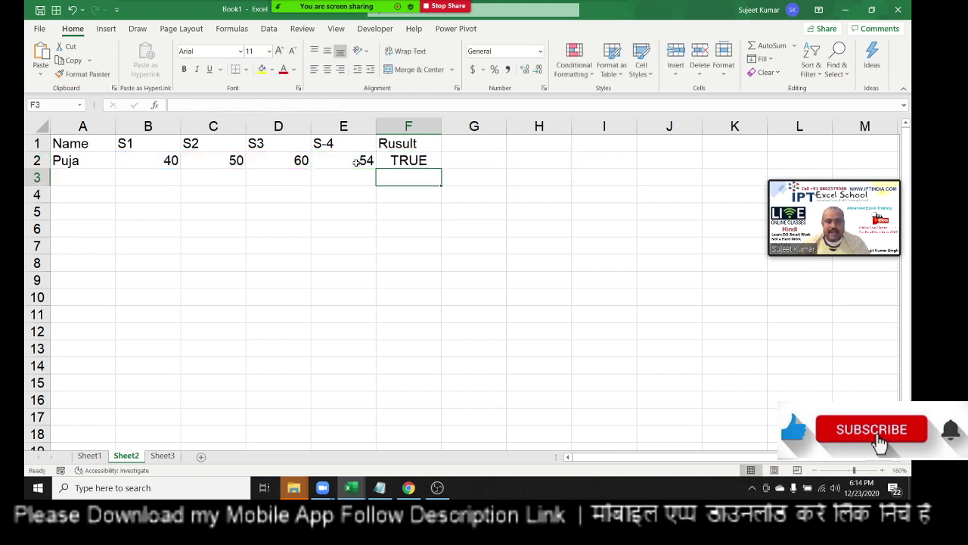
{"action": "key", "text": "Up"}
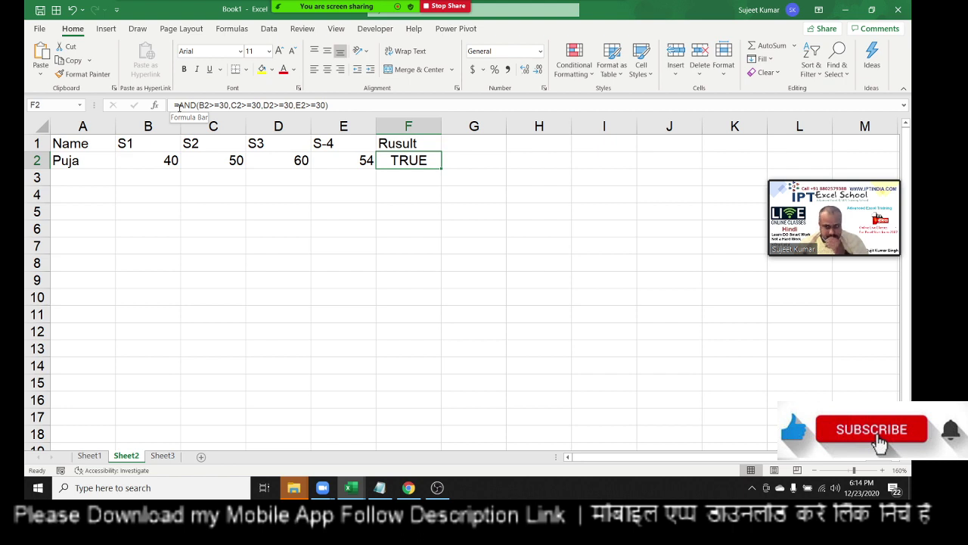
- Wrap F2's AND test in IF returning "Pass" or "Fail", accepting Excel's correction
{"action": "left_click", "coordinate": [177, 105]}
{"action": "type", "text": "if"}
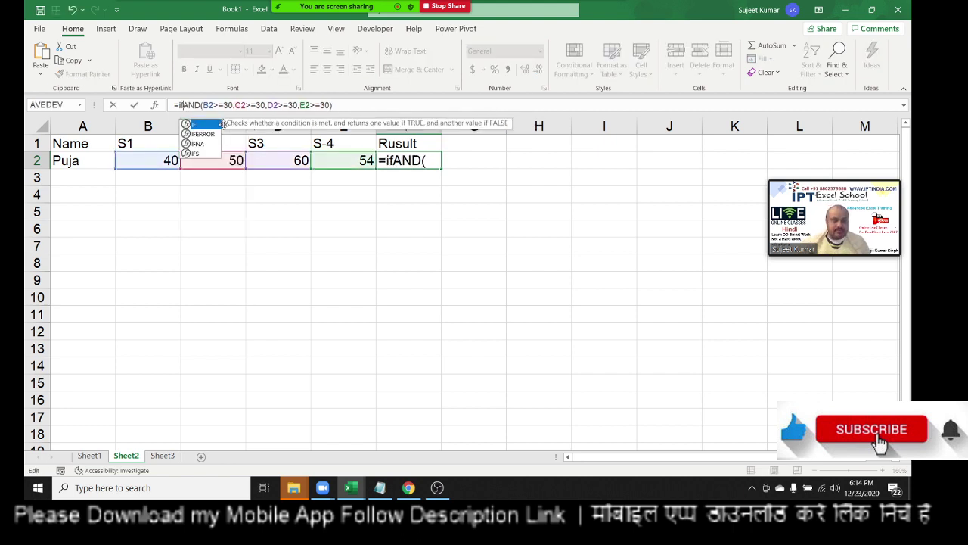
{"action": "key", "text": "Tab"}
{"action": "left_click", "coordinate": [409, 126]}
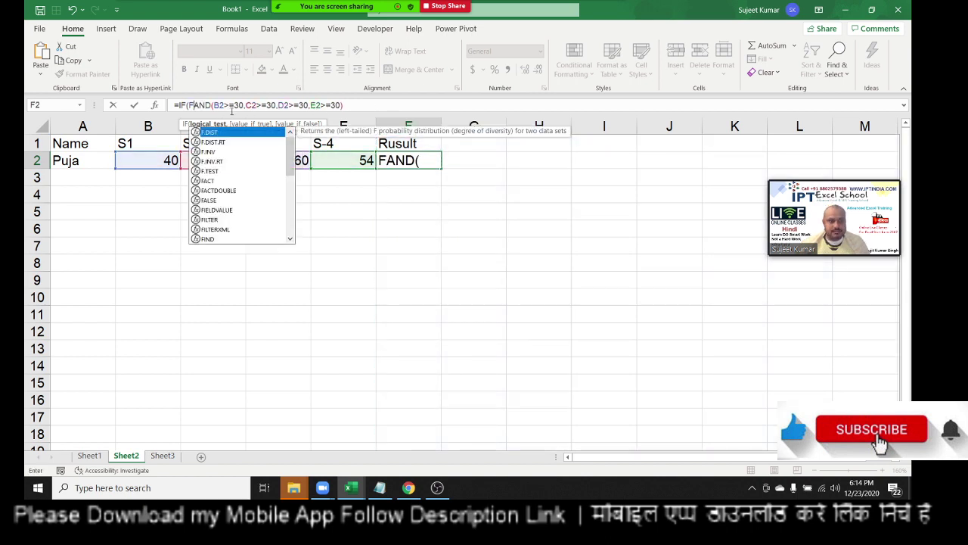
{"action": "key", "text": "BackSpace"}
{"action": "left_click", "coordinate": [344, 106]}
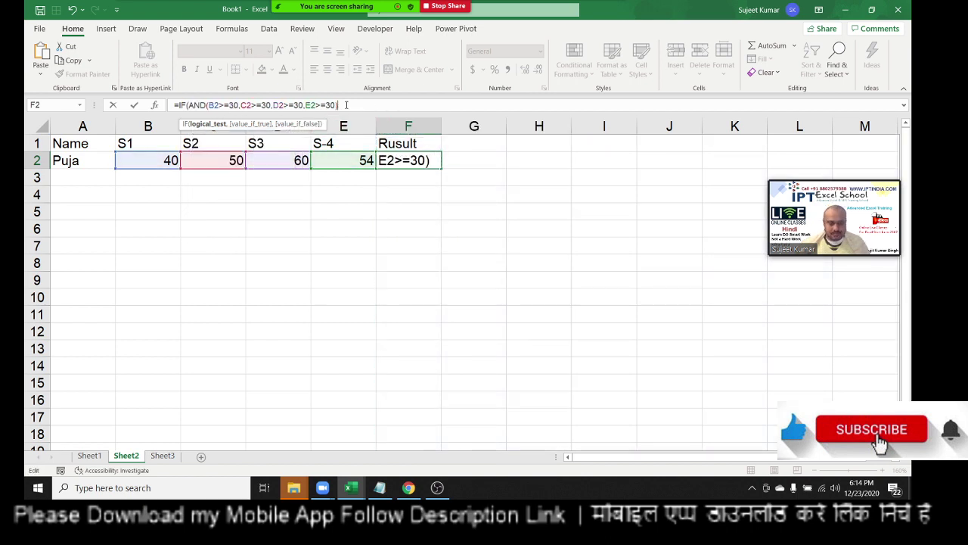
{"action": "type", "text": ",\"P"}
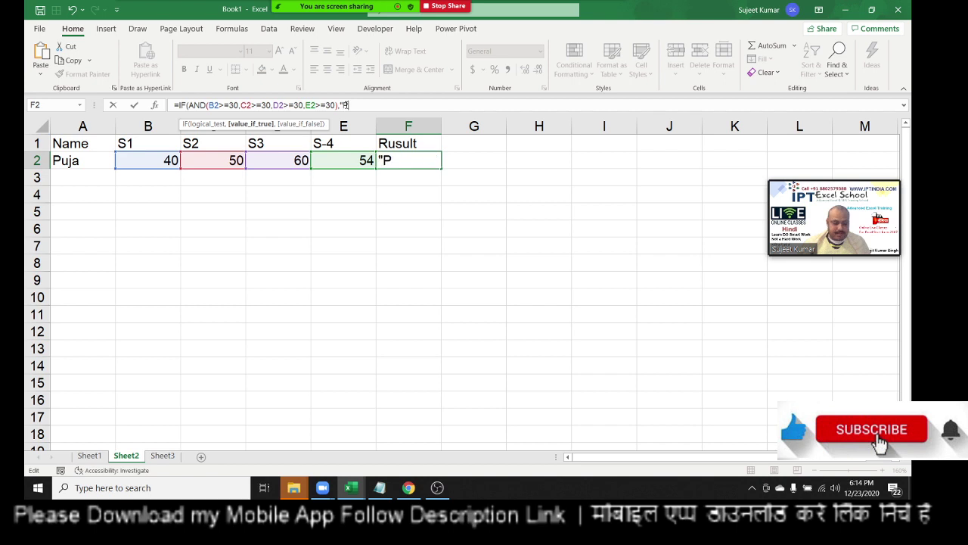
{"action": "type", "text": "ass\",\""}
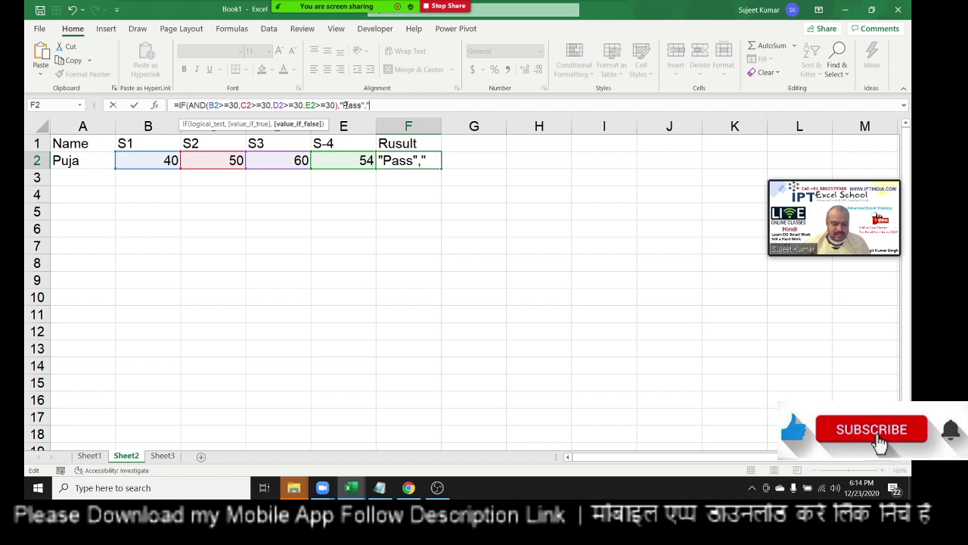
{"action": "type", "text": "Fail"}
{"action": "type", "text": "\""}
{"action": "key", "text": "Return"}
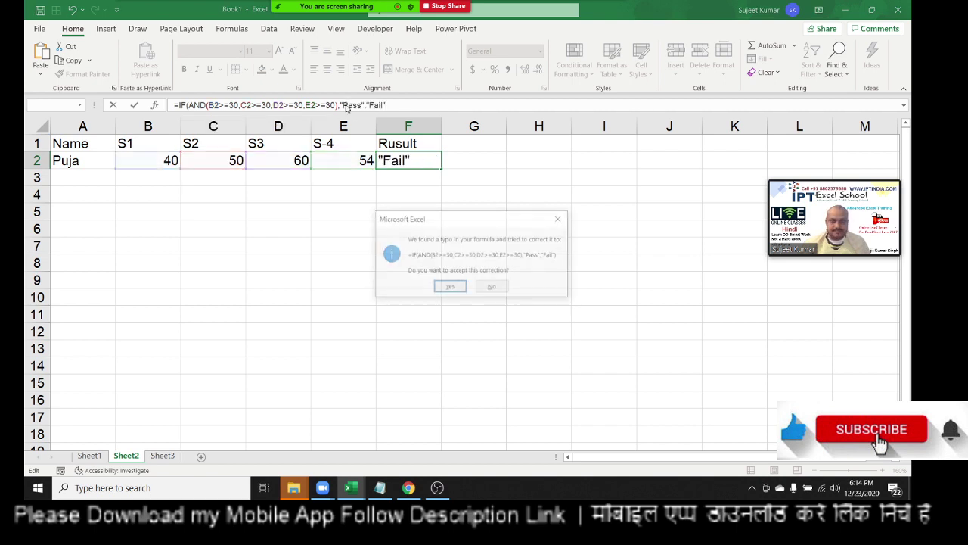
{"action": "key", "text": "Return"}
{"action": "key", "text": "Up"}
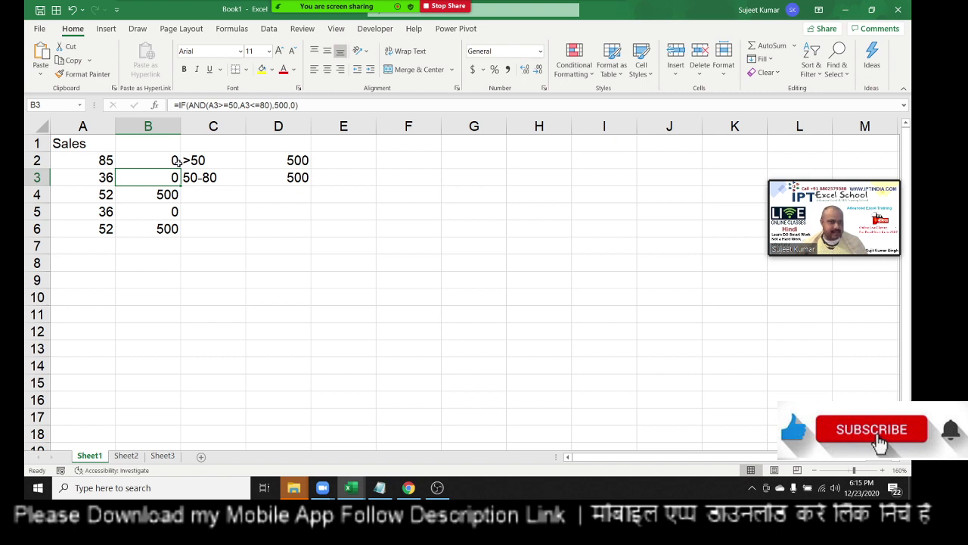
- Delete the IF/AND incentive formulas in B2:B6, briefly restoring them to review B2 first
{"action": "left_click_drag", "start_coordinate": [176, 162], "coordinate": [172, 224]}
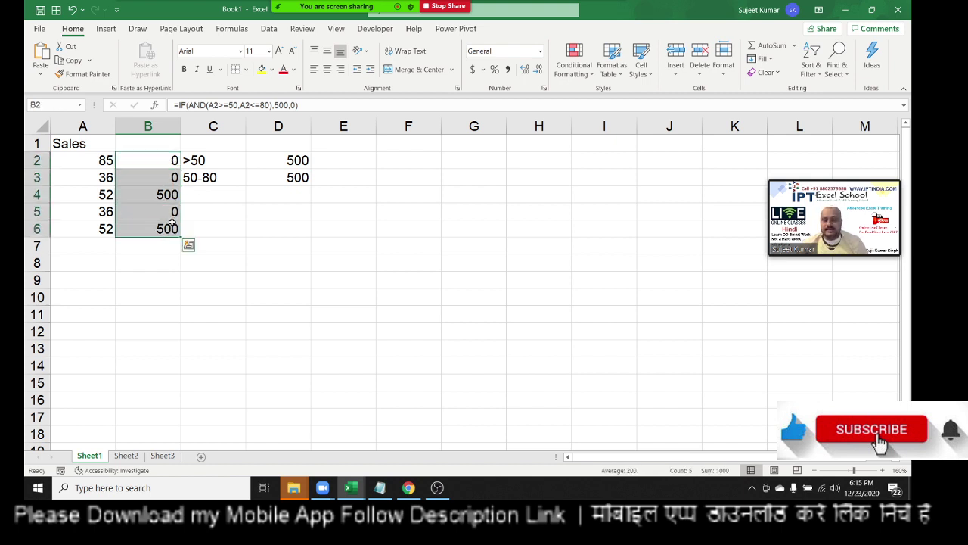
{"action": "key", "text": "Delete"}
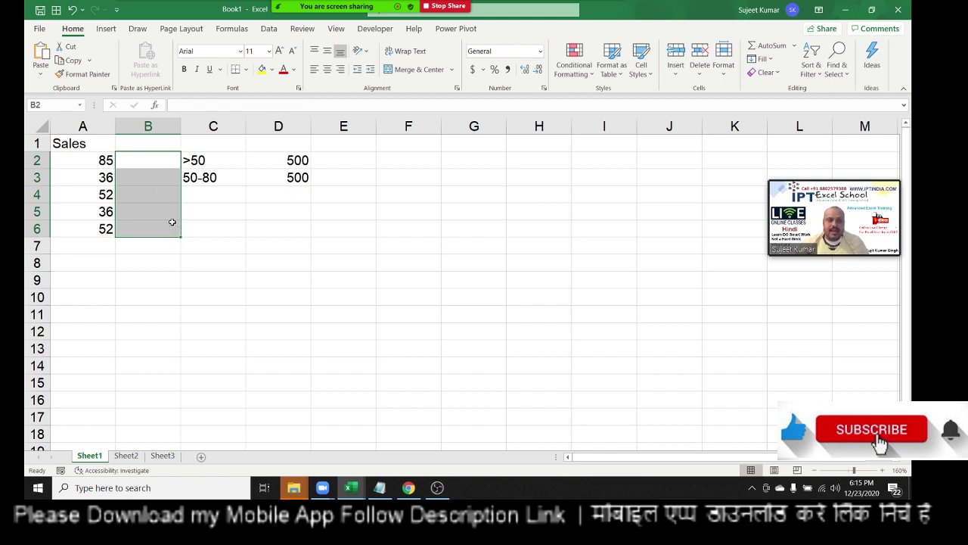
{"action": "key", "text": "ctrl+z"}
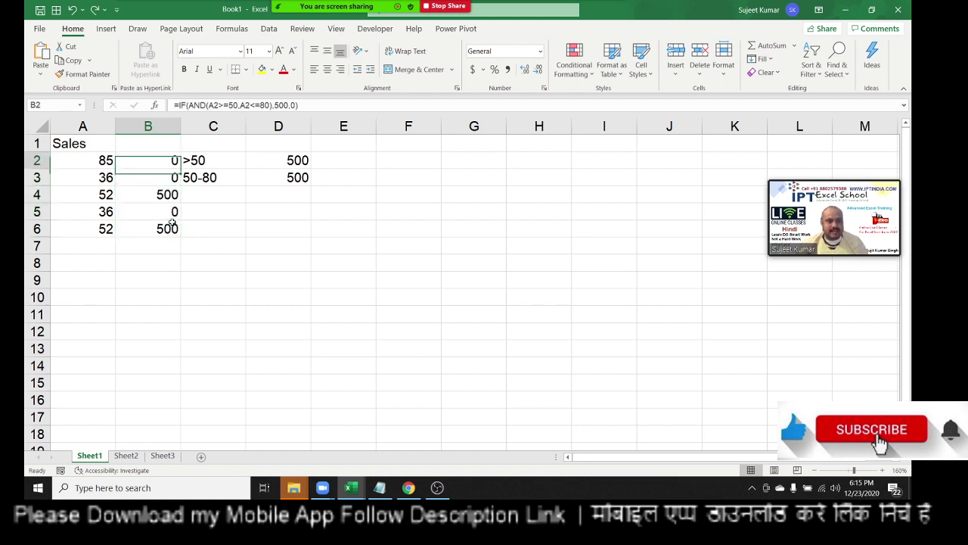
{"action": "key", "text": "F2"}
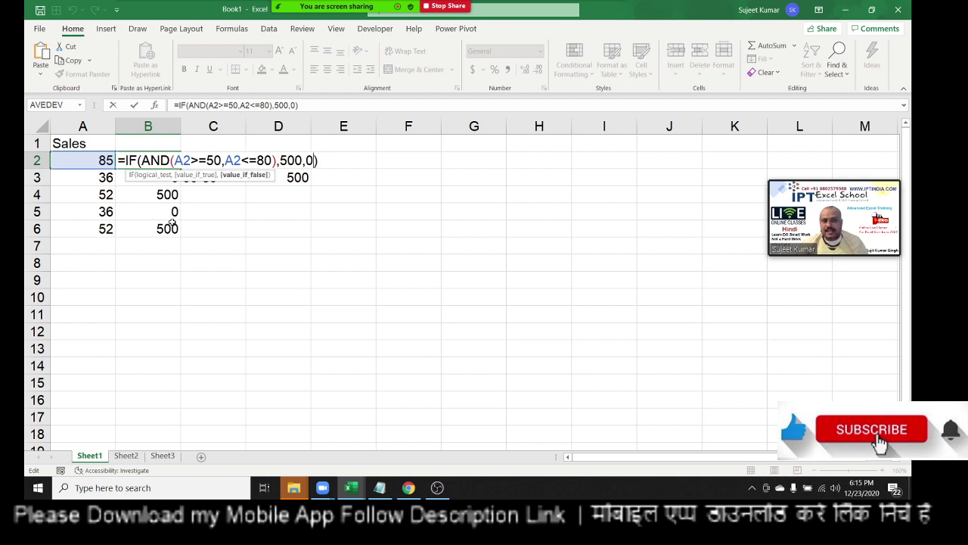
{"action": "key", "text": "Left"}
{"action": "key", "text": "Left"}
{"action": "key", "text": "Left"}
{"action": "key", "text": "Right"}
{"action": "key", "text": "Right"}
{"action": "key", "text": "Right"}
{"action": "key", "text": "Right"}
{"action": "key", "text": "Right"}
{"action": "key", "text": "Right"}
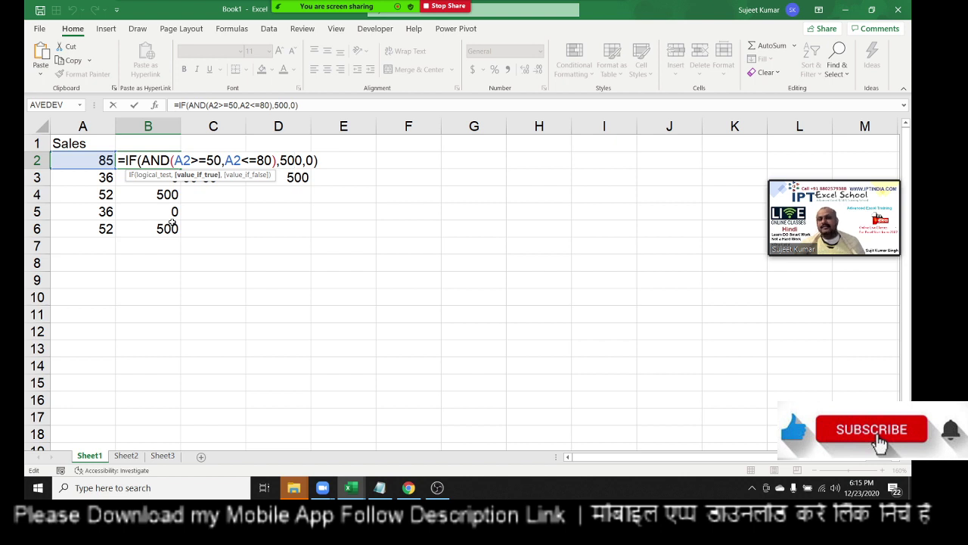
{"action": "key", "text": "ctrl+Return"}
{"action": "key", "text": "ctrl+shift+Down"}
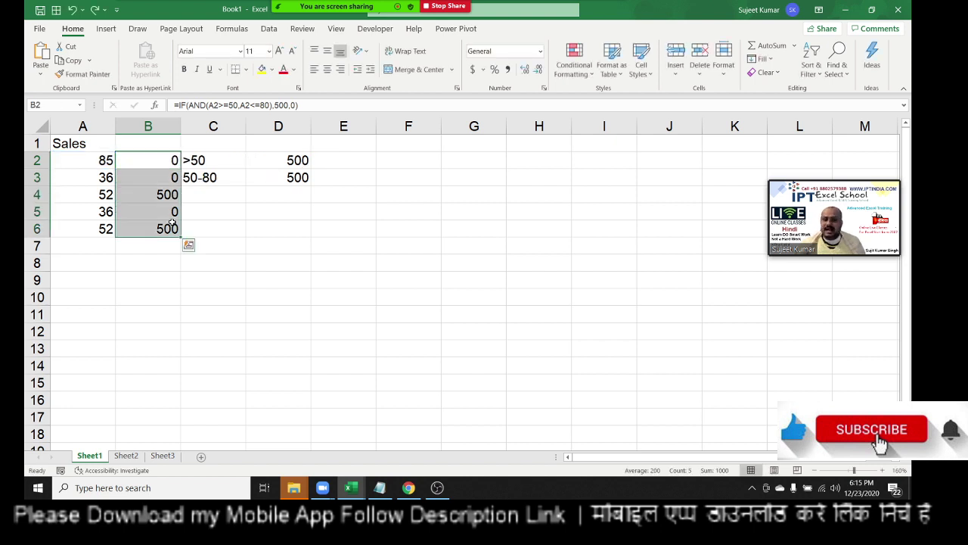
{"action": "key", "text": "Delete"}
{"action": "key", "text": "Right"}
- Enter criterion <50 with amount 100 in row 4, and >10 with amount 200 in row 5
{"action": "key", "text": "Down"}
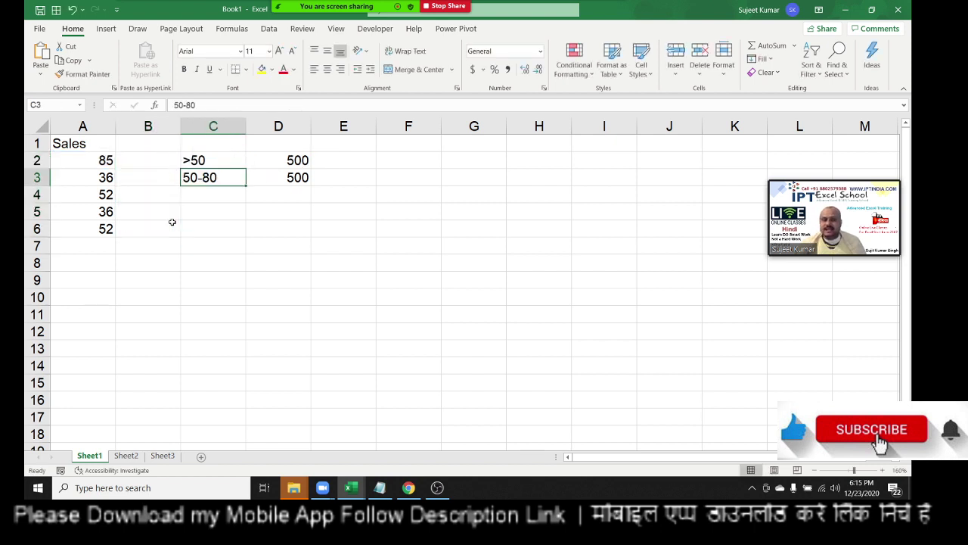
{"action": "key", "text": "Down"}
{"action": "type", "text": "<50"}
{"action": "key", "text": "Tab"}
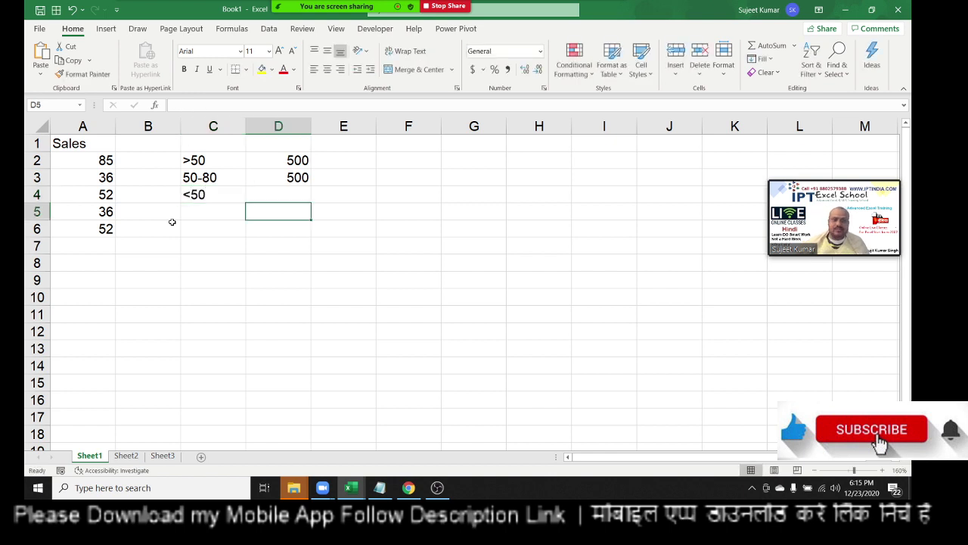
{"action": "type", "text": "1"}
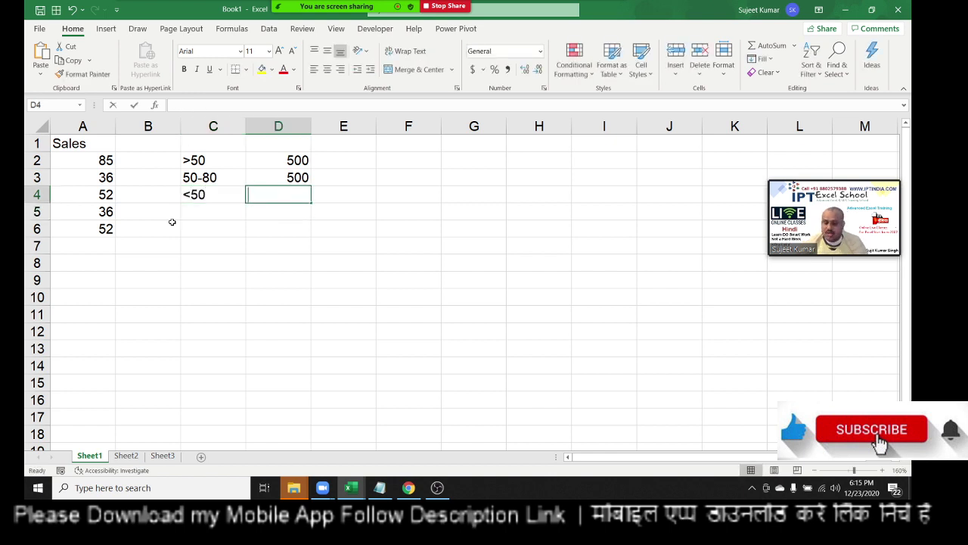
{"action": "type", "text": "00"}
{"action": "key", "text": "Return"}
{"action": "key", "text": "Left"}
{"action": "type", "text": ">"}
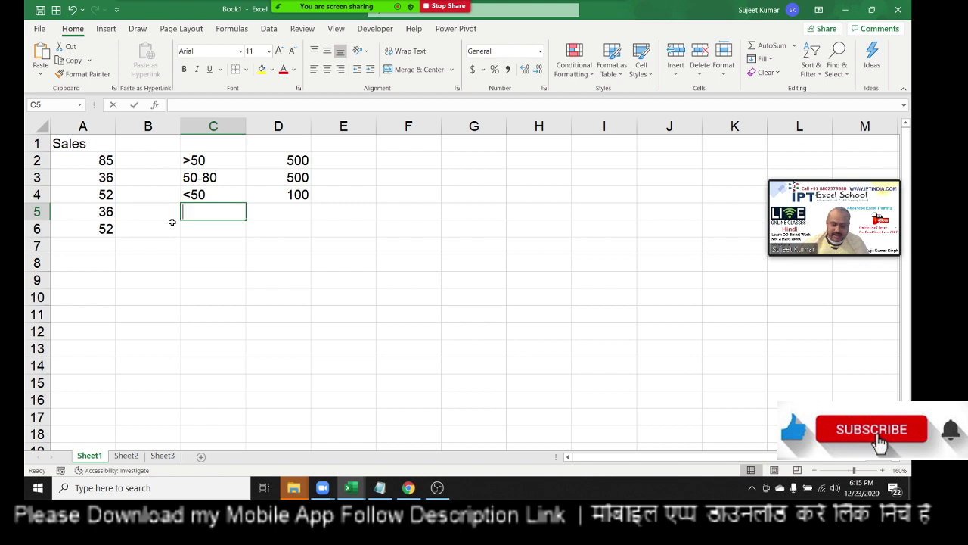
{"action": "type", "text": "10"}
{"action": "key", "text": "Tab"}
{"action": "type", "text": "20"}
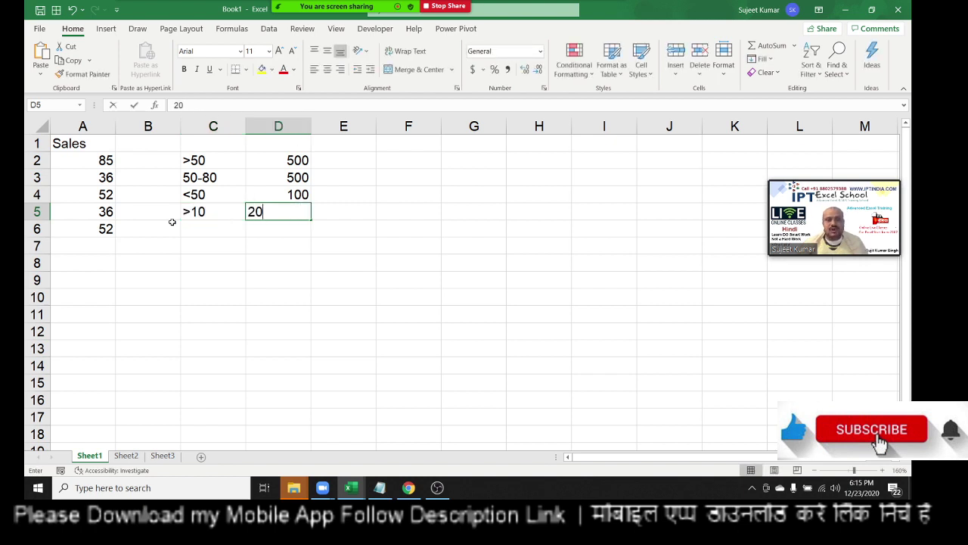
{"action": "type", "text": "0"}
{"action": "key", "text": "Return"}
- Correct the C5 criterion from >10 to >80
{"action": "key", "text": "Up"}
{"action": "key", "text": "Up"}
{"action": "key", "text": "Up"}
{"action": "key", "text": "shift+Down"}
{"action": "key", "text": "shift+Down"}
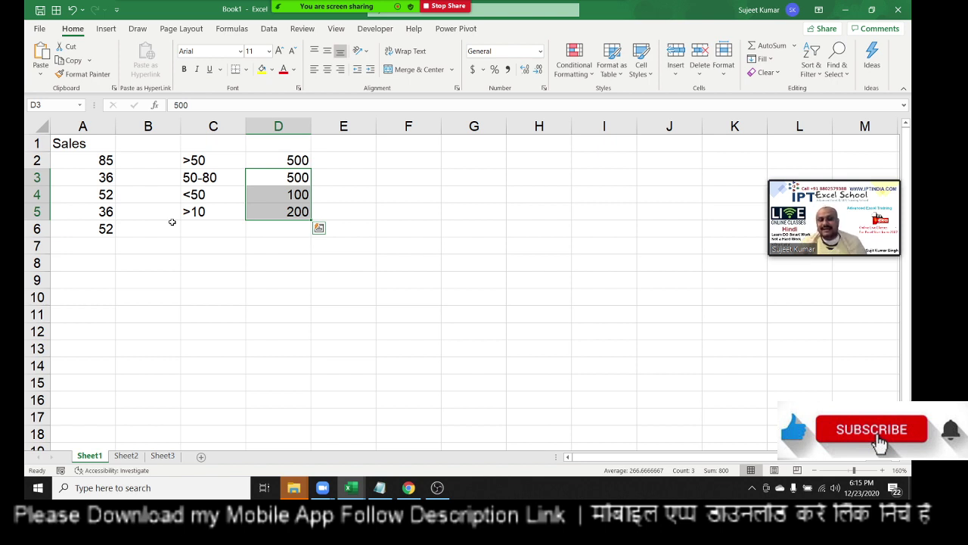
{"action": "double_click", "coordinate": [218, 210]}
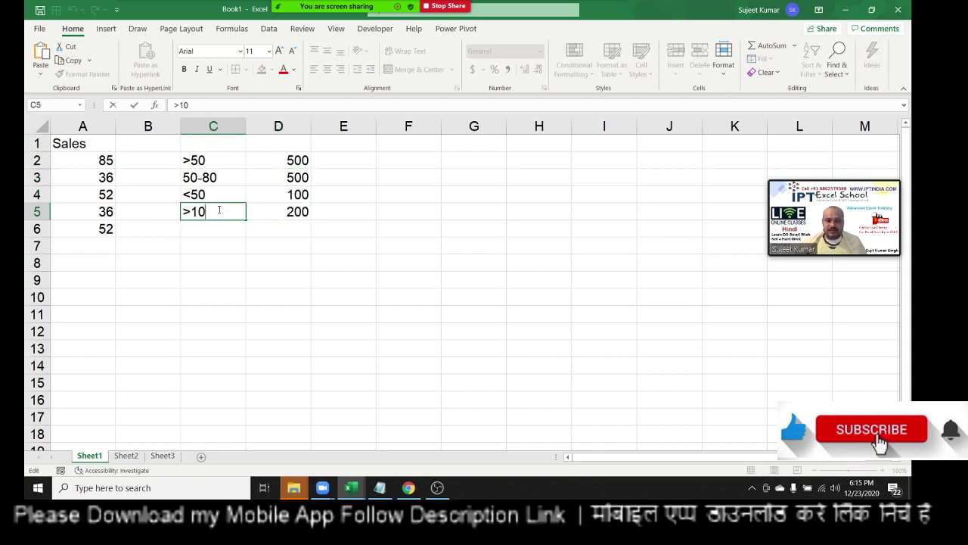
{"action": "key", "text": "BackSpace"}
{"action": "key", "text": "BackSpace"}
{"action": "type", "text": "80"}
{"action": "key", "text": "Return"}
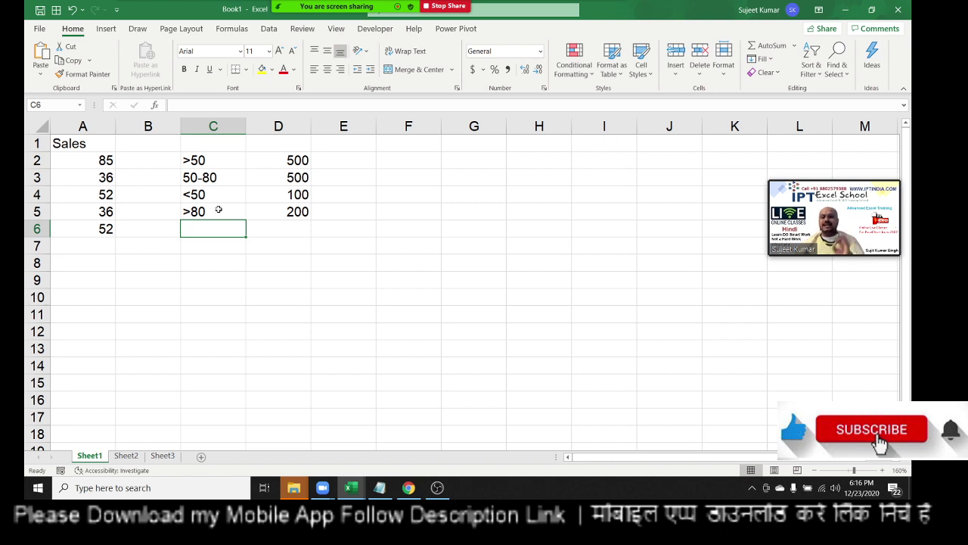
- Enter =IF(A2>=50,IF(A2<=80,500,200),100) in B2, then reopen it to check the result of 200
{"action": "left_click", "coordinate": [136, 156]}
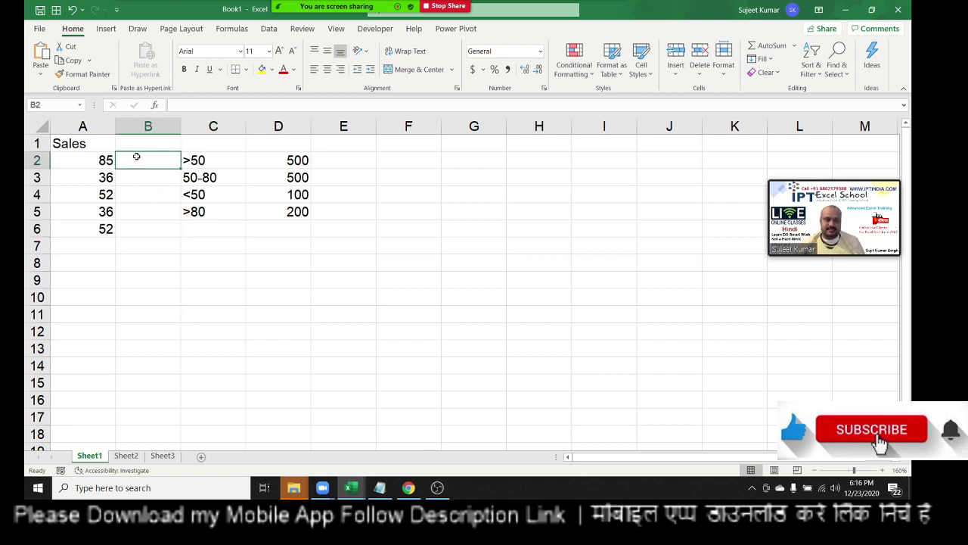
{"action": "type", "text": "="}
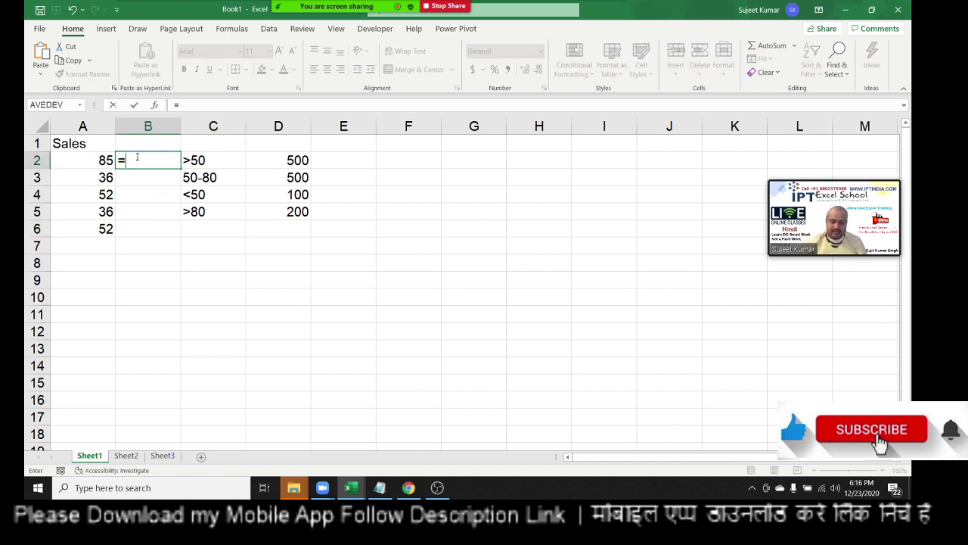
{"action": "type", "text": "if"}
{"action": "key", "text": "Tab"}
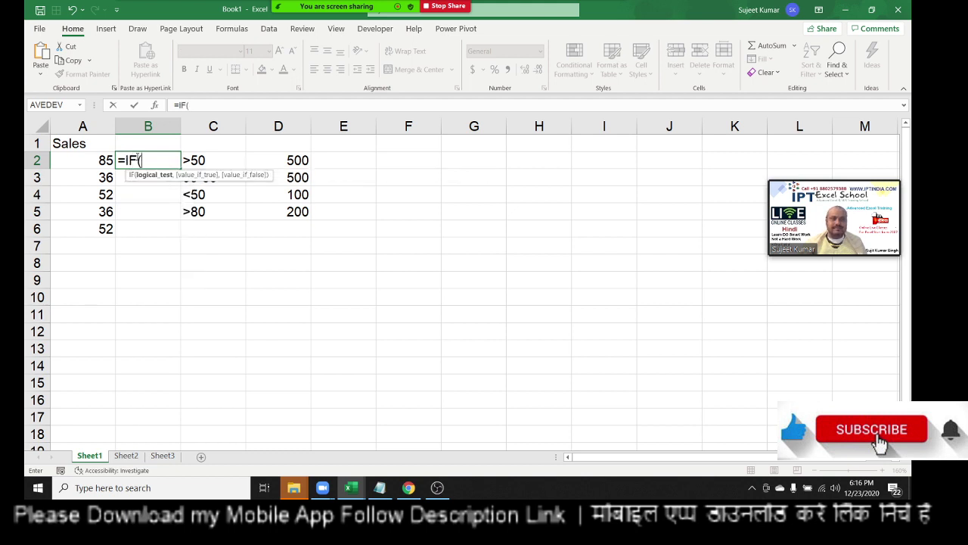
{"action": "key", "text": "Left"}
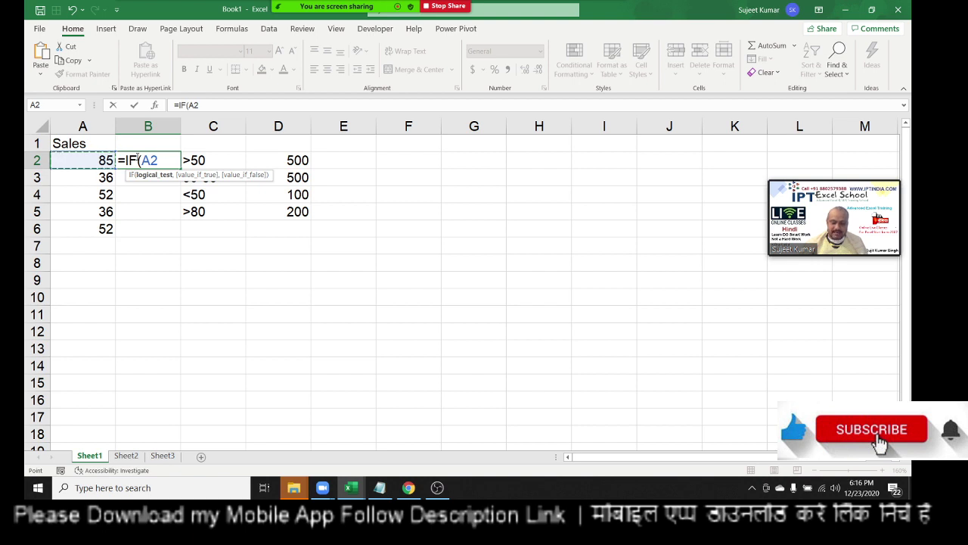
{"action": "type", "text": ">="}
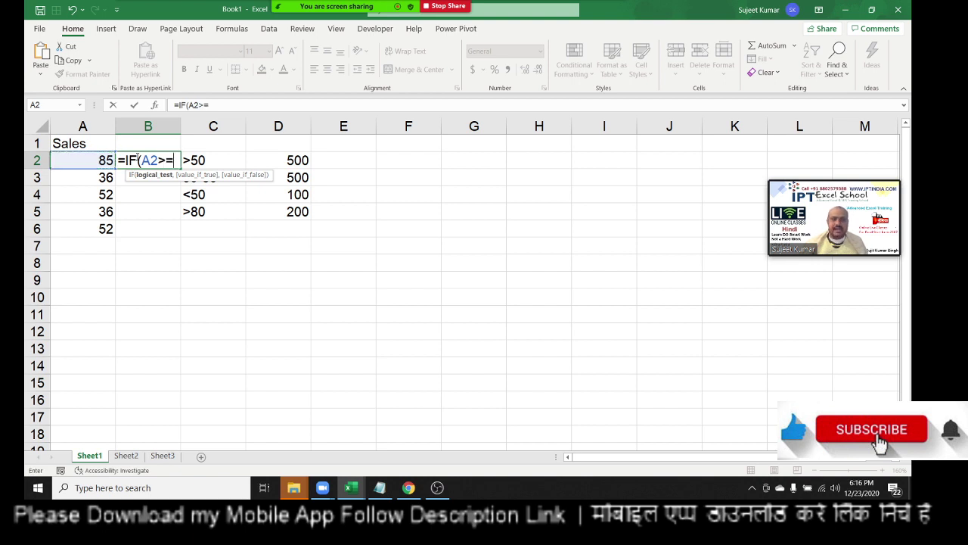
{"action": "type", "text": "50"}
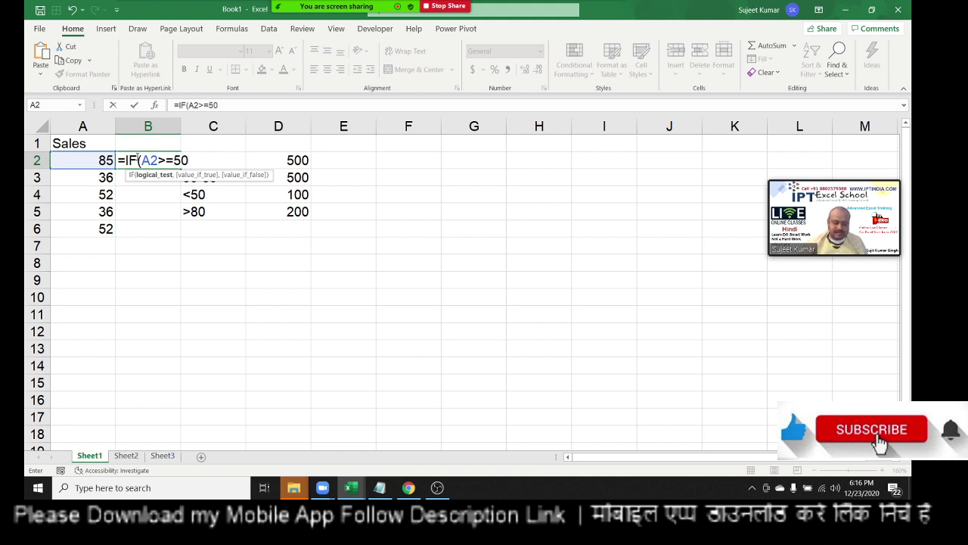
{"action": "type", "text": ",i"}
{"action": "key", "text": "Tab"}
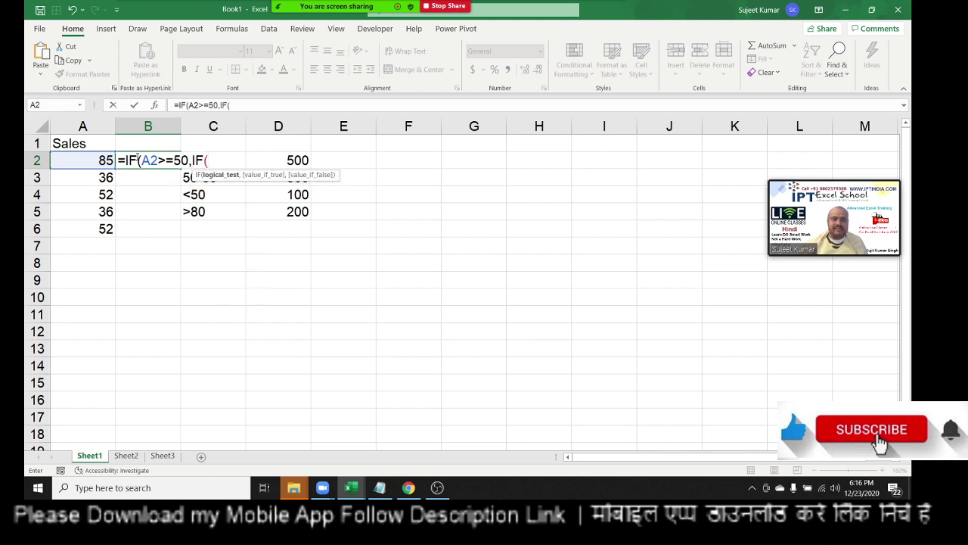
{"action": "key", "text": "Left"}
{"action": "type", "text": ">"}
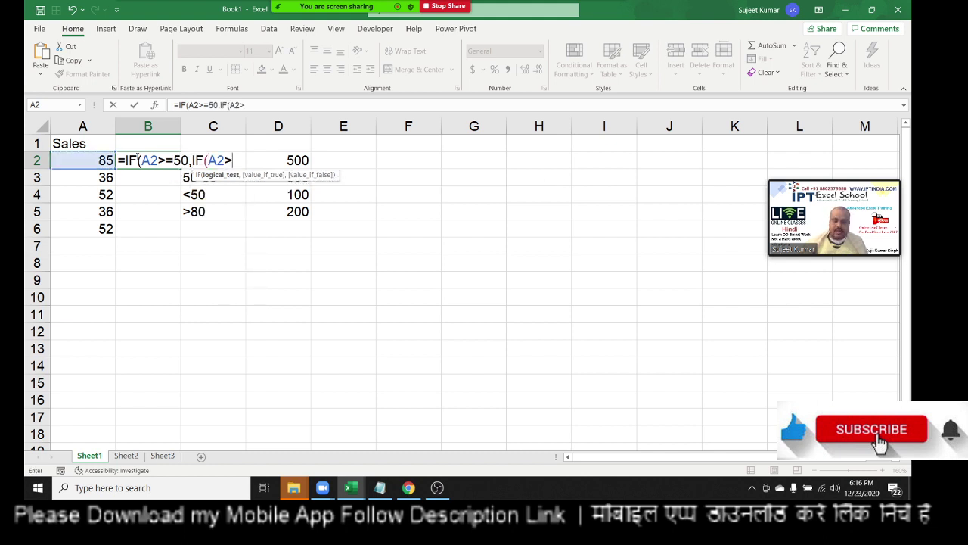
{"action": "key", "text": "BackSpace"}
{"action": "type", "text": "<="}
{"action": "type", "text": "80,"}
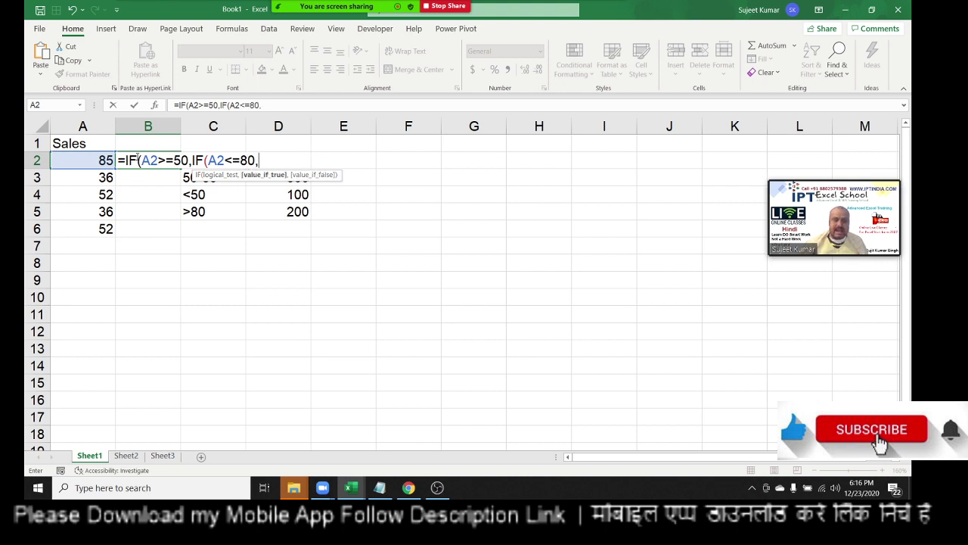
{"action": "type", "text": "500"}
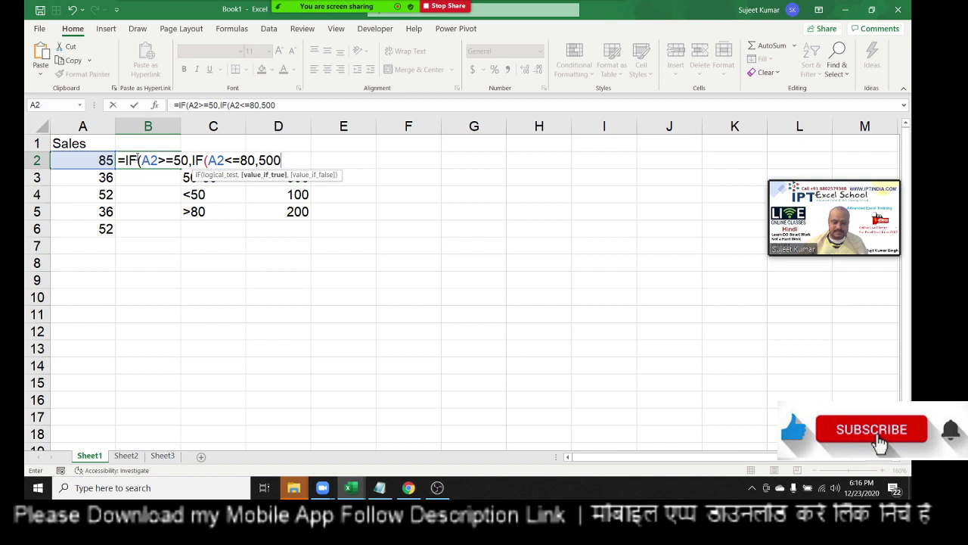
{"action": "type", "text": ",200"}
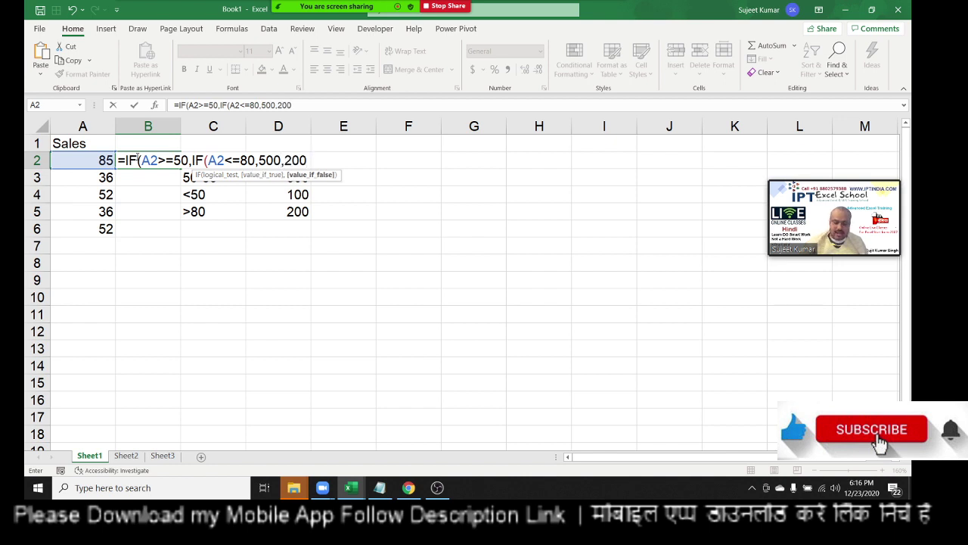
{"action": "type", "text": "),100"}
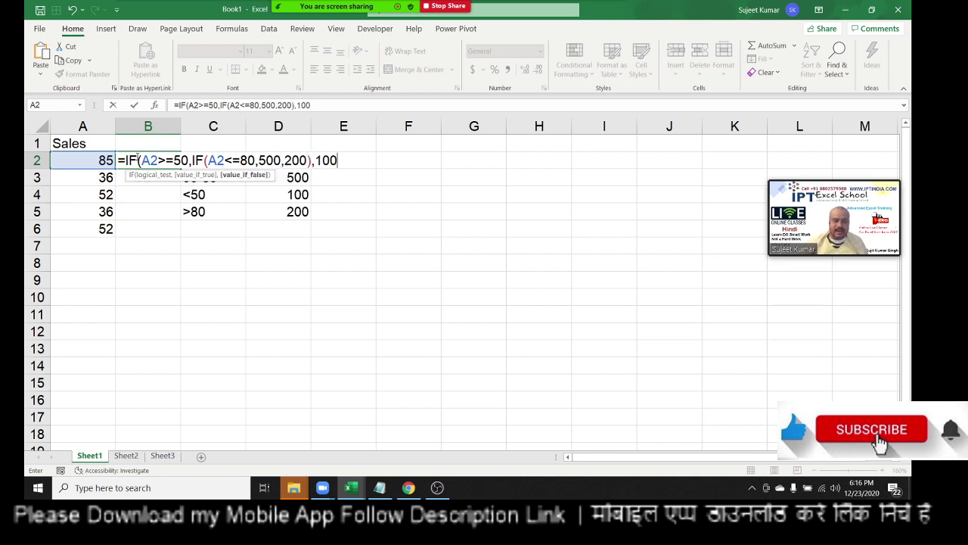
{"action": "type", "text": ")"}
{"action": "key", "text": "Return"}
{"action": "left_click", "coordinate": [138, 156]}
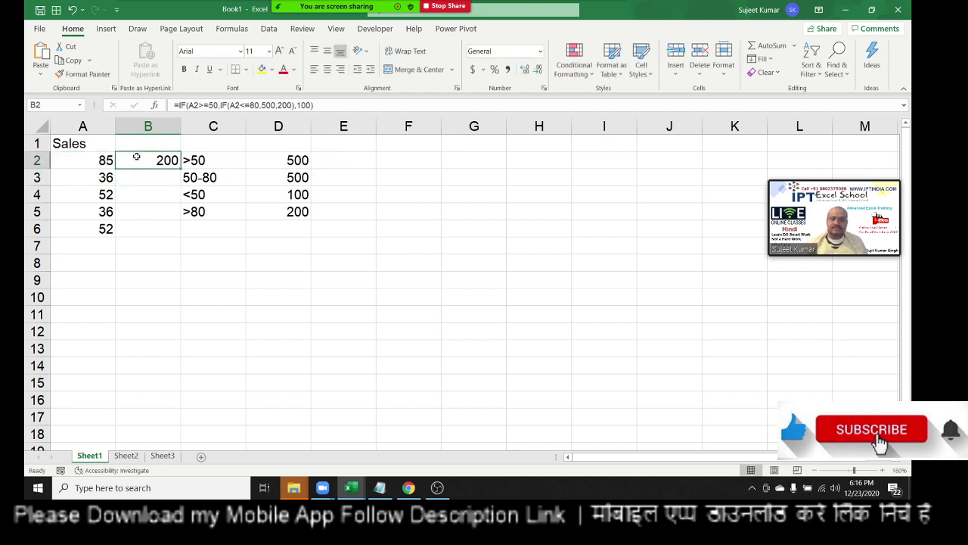
{"action": "double_click", "coordinate": [142, 160]}
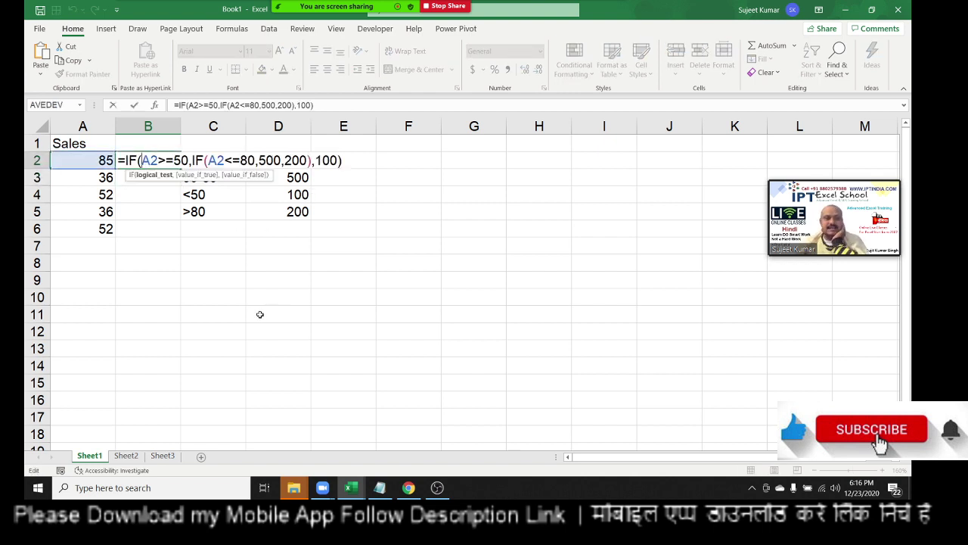
{"action": "mouse_move", "coordinate": [336, 7]}
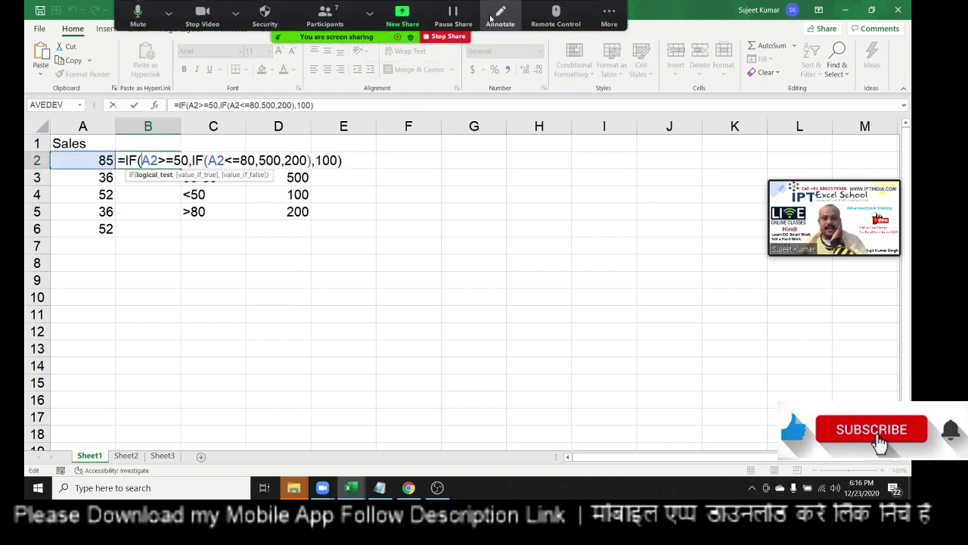
{"action": "left_click", "coordinate": [499, 16]}
{"action": "left_click", "coordinate": [378, 64]}
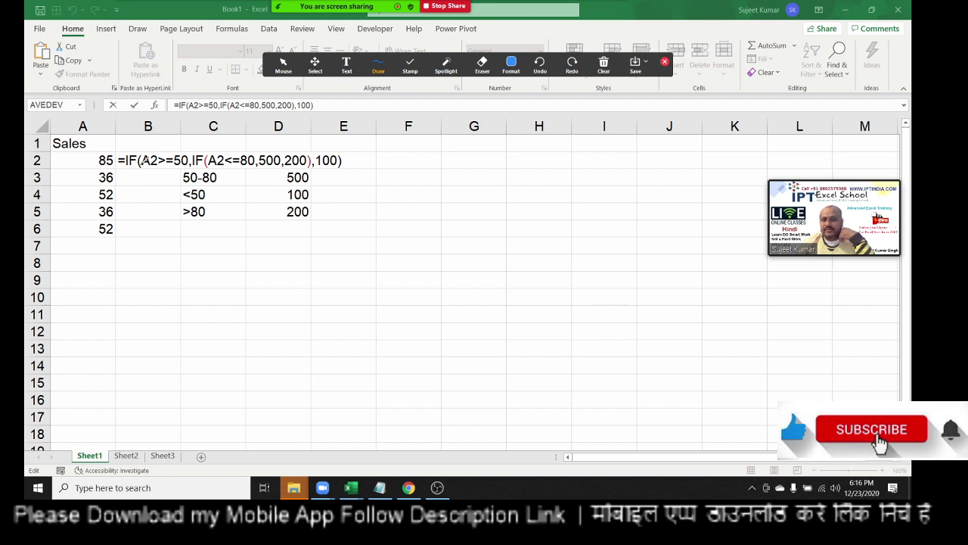
{"action": "left_click_drag", "start_coordinate": [148, 169], "coordinate": [190, 168]}
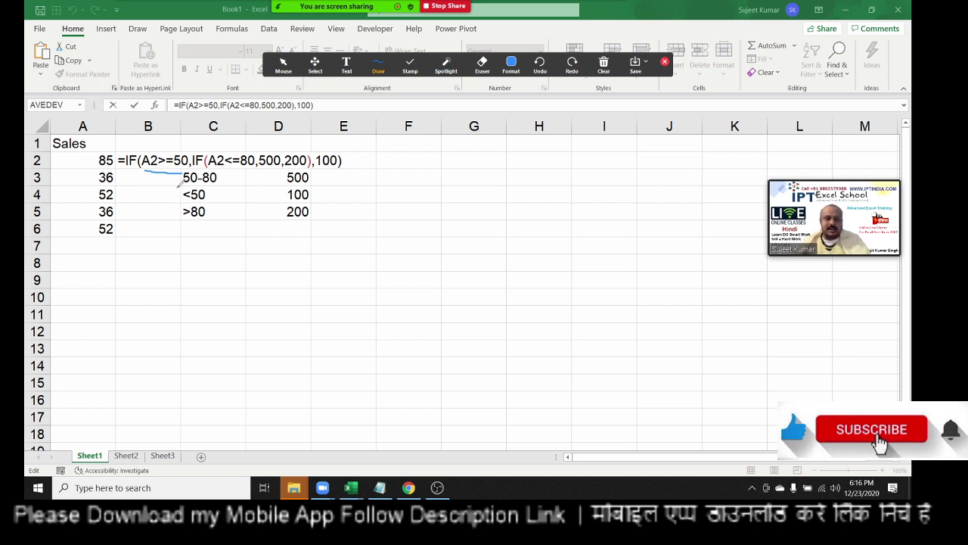
{"action": "mouse_move", "coordinate": [165, 156]}
{"action": "left_mouse_down"}
{"action": "mouse_move", "coordinate": [184, 127]}
{"action": "mouse_move", "coordinate": [218, 151]}
{"action": "left_mouse_up"}
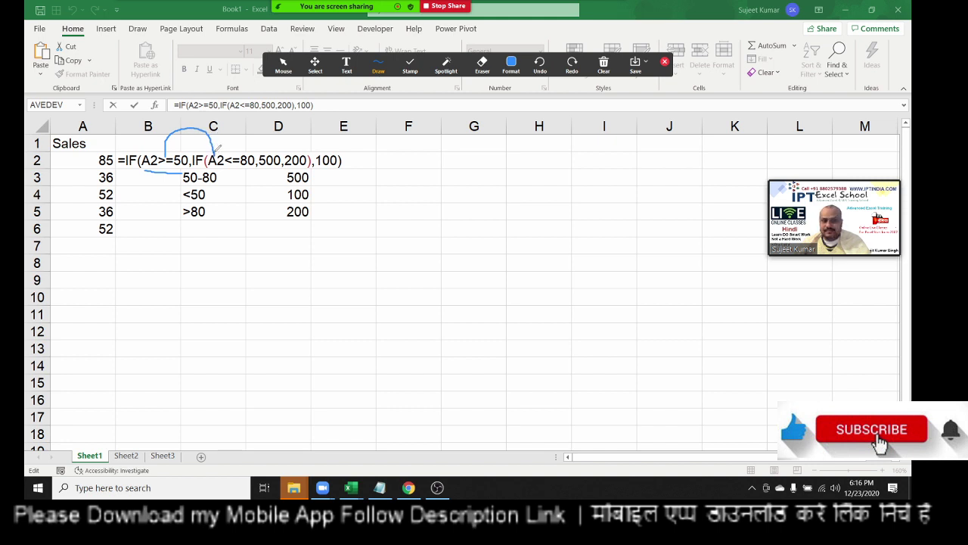
{"action": "left_click_drag", "start_coordinate": [219, 149], "coordinate": [215, 156]}
{"action": "mouse_move", "coordinate": [149, 163]}
{"action": "left_mouse_down"}
{"action": "mouse_move", "coordinate": [201, 261]}
{"action": "mouse_move", "coordinate": [330, 212]}
{"action": "mouse_move", "coordinate": [341, 162]}
{"action": "mouse_move", "coordinate": [338, 180]}
{"action": "left_mouse_up"}
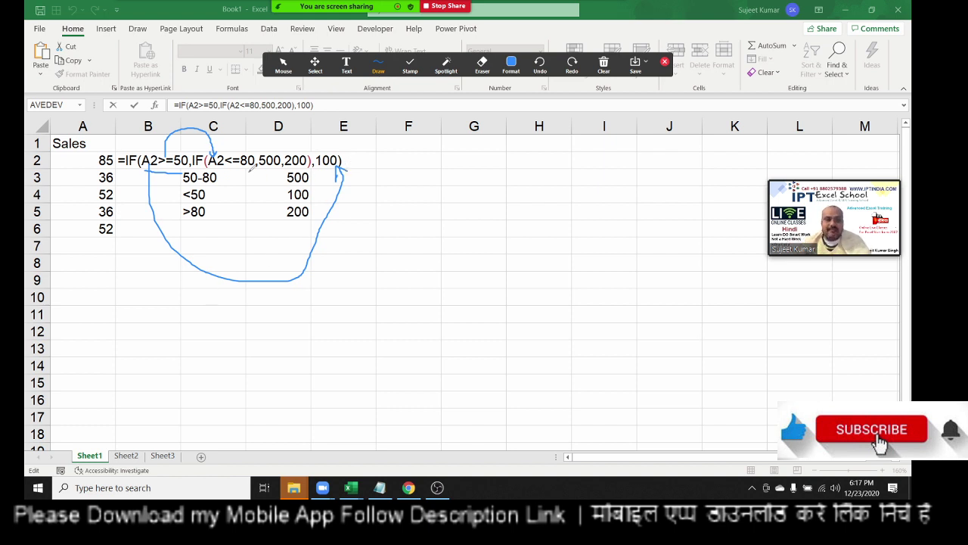
{"action": "left_click_drag", "start_coordinate": [218, 164], "coordinate": [243, 173]}
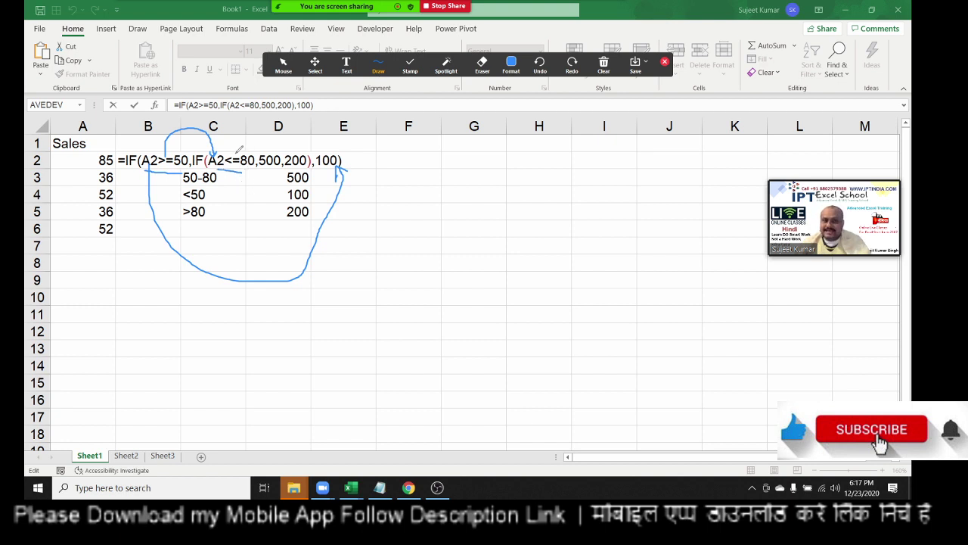
{"action": "left_click_drag", "start_coordinate": [235, 152], "coordinate": [261, 144]}
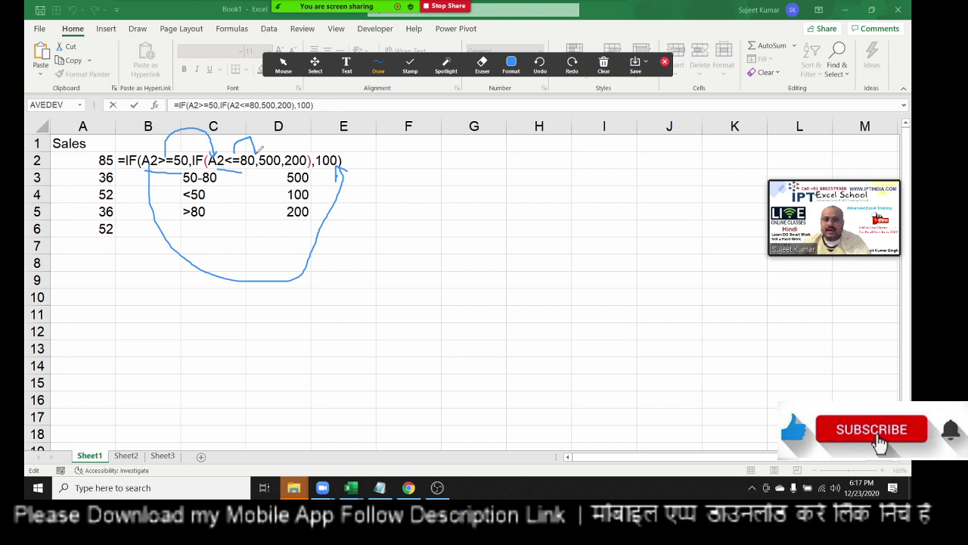
{"action": "left_click_drag", "start_coordinate": [225, 164], "coordinate": [292, 188]}
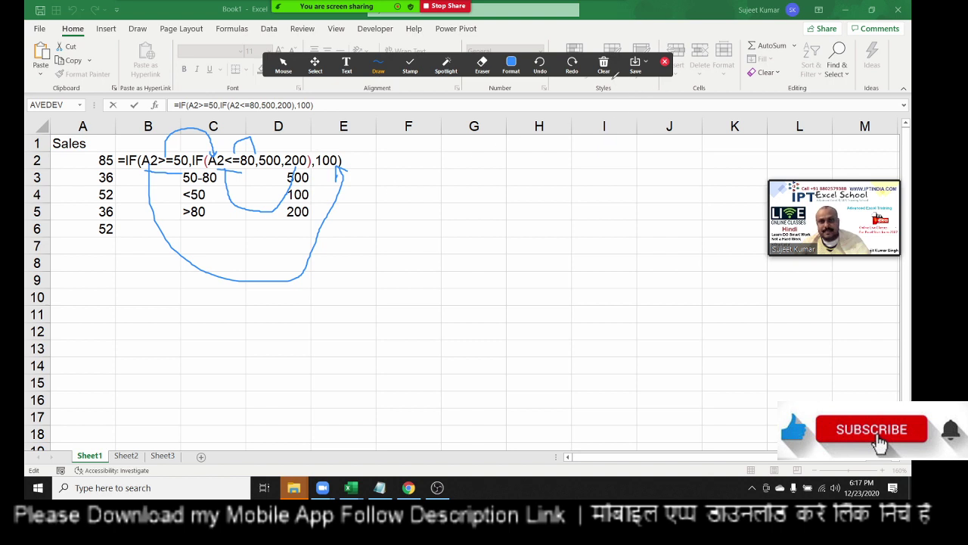
{"action": "left_click", "coordinate": [605, 68]}
{"action": "left_click", "coordinate": [609, 91]}
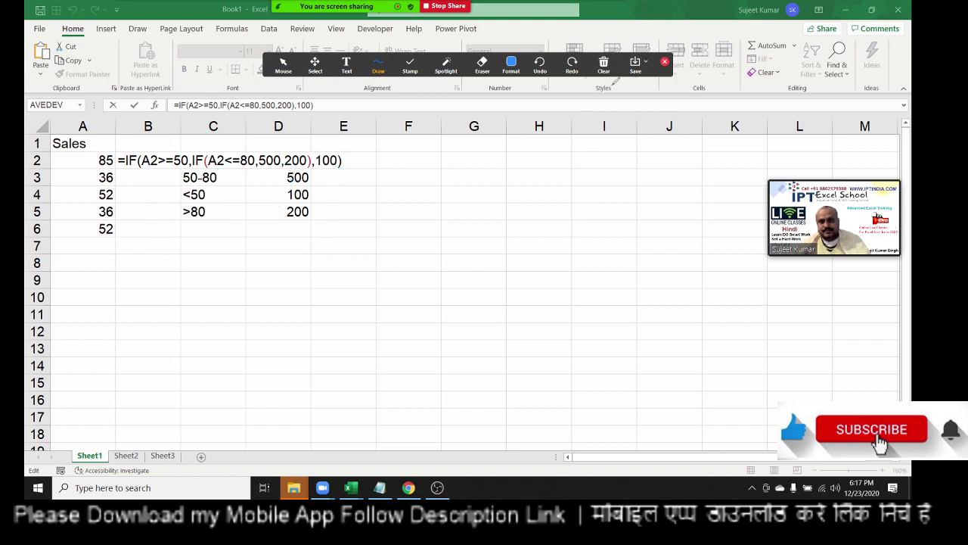
- Close the annotation tools and commit the nested IF formula in B2
{"action": "left_click", "coordinate": [665, 62]}
{"action": "left_click", "coordinate": [242, 166]}
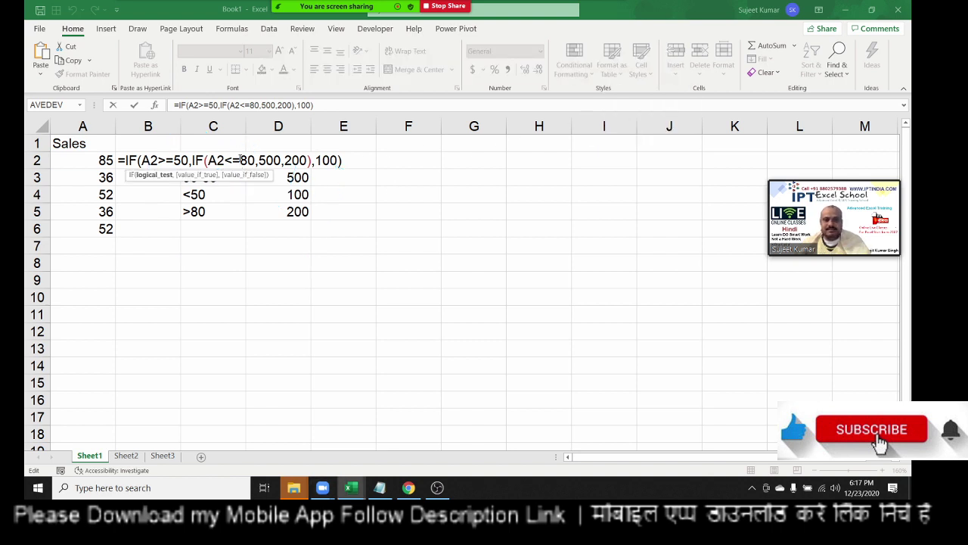
{"action": "key", "text": "Return"}
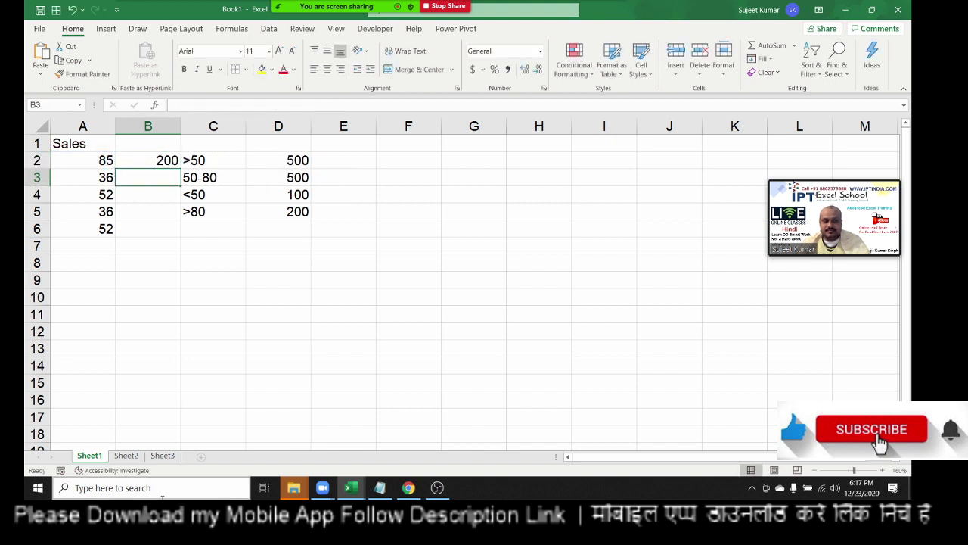
- On Sheet2, select the S3 and S-4 columns of the marks table
{"action": "left_click", "coordinate": [127, 456]}
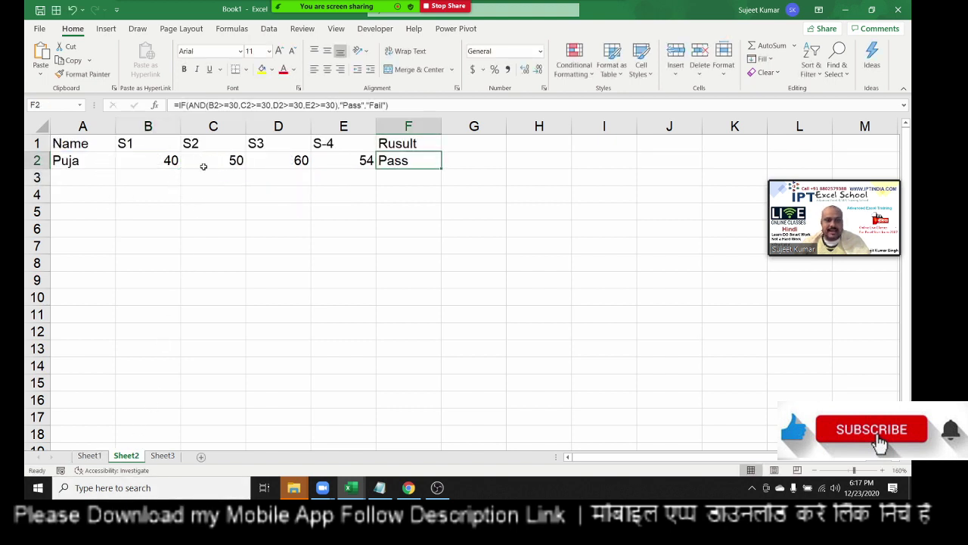
{"action": "left_click", "coordinate": [278, 125]}
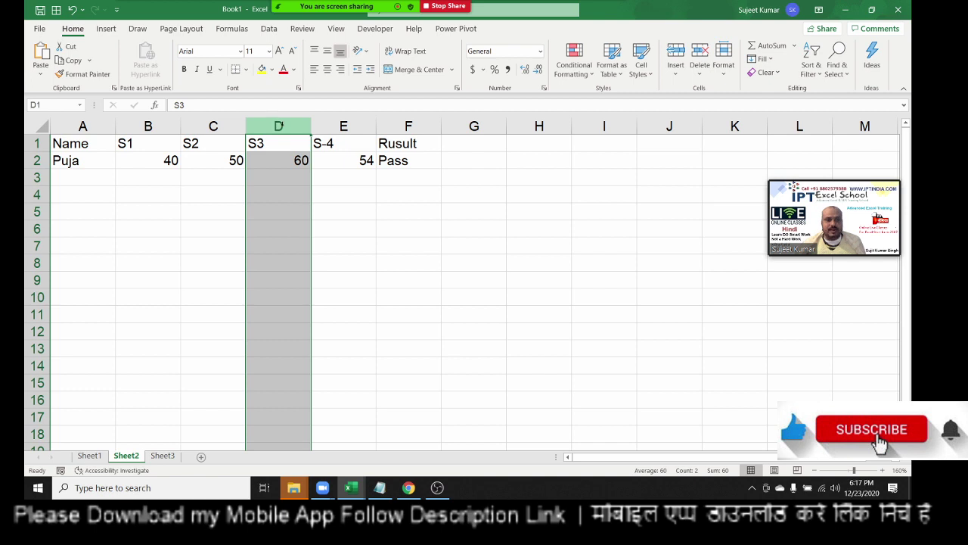
{"action": "left_click", "coordinate": [343, 126]}
- Delete the S-4 column with Ctrl+minus and clear the resulting #REF! formula from E2
{"action": "key", "text": "ctrl+minus"}
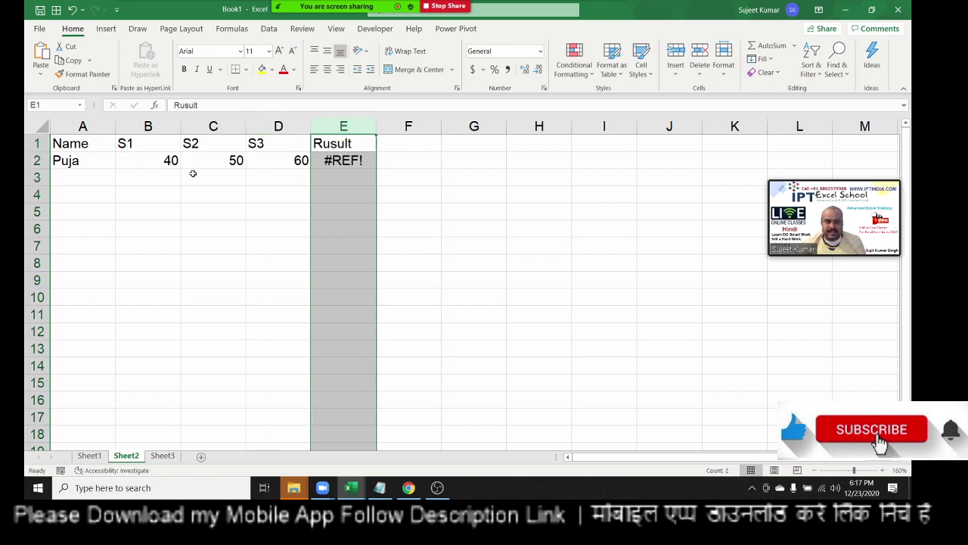
{"action": "left_click", "coordinate": [337, 174]}
{"action": "left_click", "coordinate": [338, 161]}
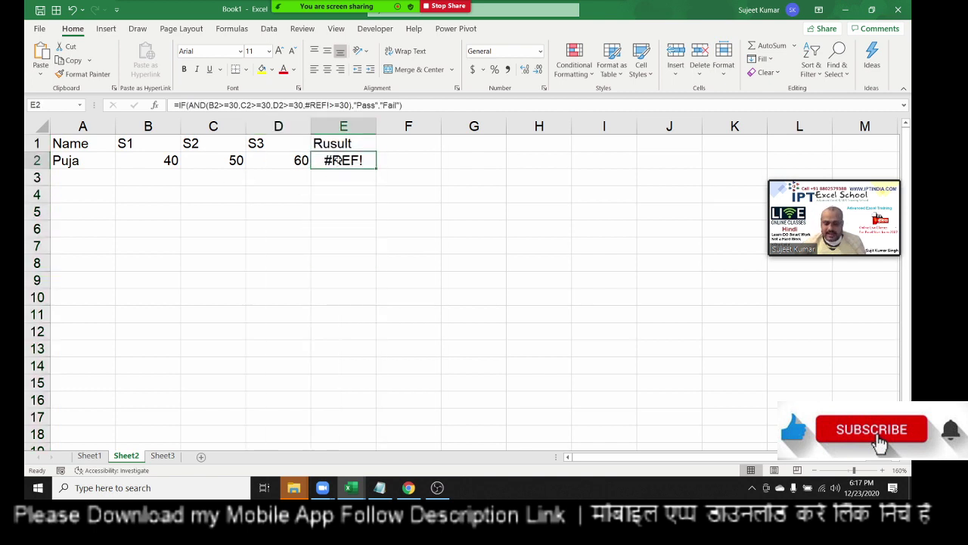
{"action": "key", "text": "Delete"}
{"action": "key", "text": "Left"}
{"action": "key", "text": "Left"}
{"action": "key", "text": "Left"}
{"action": "key", "text": "Left"}
{"action": "key", "text": "Right"}
{"action": "key", "text": "Right"}
{"action": "key", "text": "Right"}
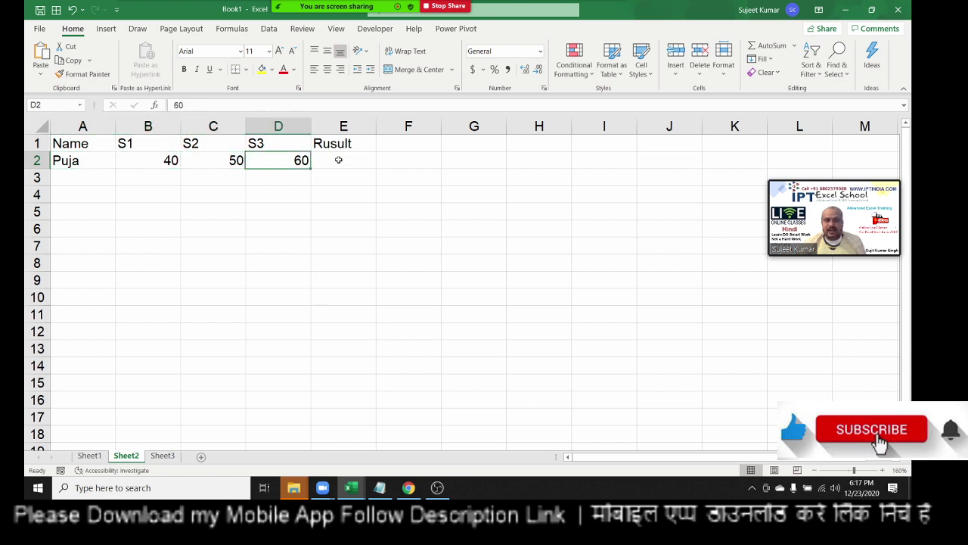
{"action": "key", "text": "Right"}
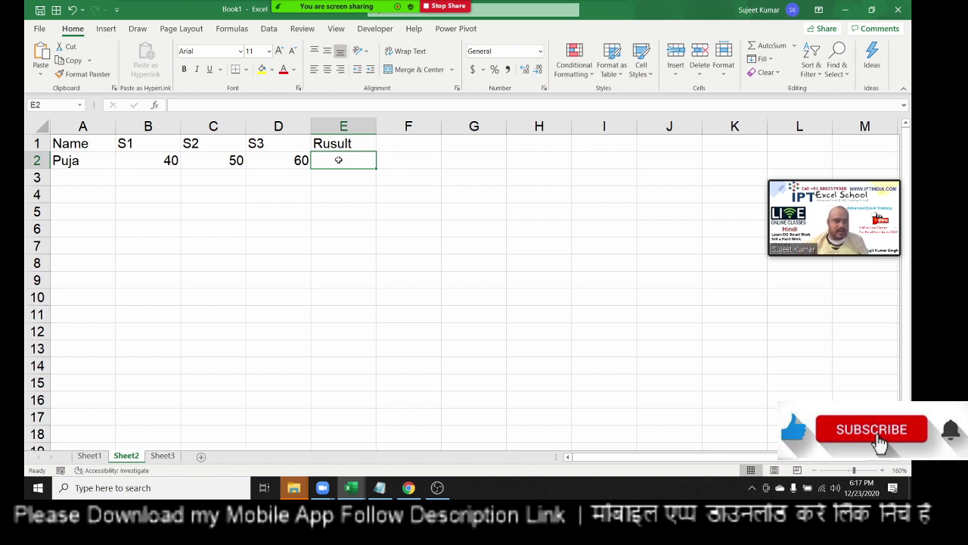
- Enter =IF(B2>=30,IF(C2>=30,IF(D2>=30,"Pass","S3 Fail"),"S2 Fail"),"S1 Fail") in E2, then reopen it for viewing
{"action": "type", "text": "=if"}
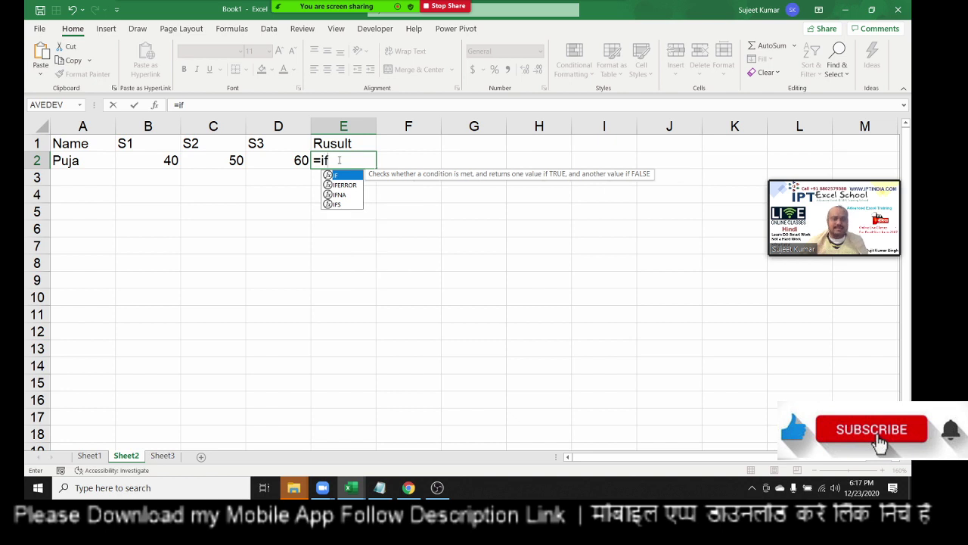
{"action": "type", "text": "("}
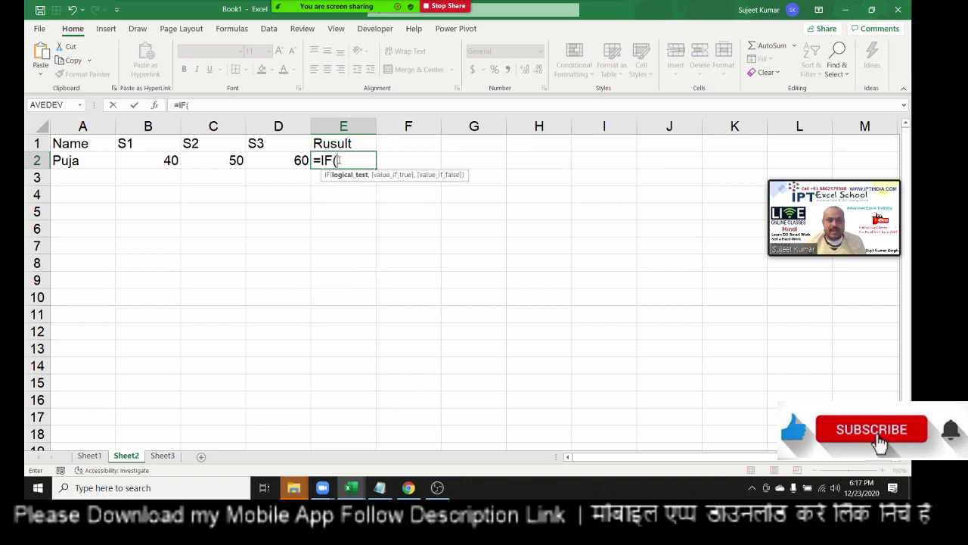
{"action": "key", "text": "Left"}
{"action": "key", "text": "Left"}
{"action": "key", "text": "Left"}
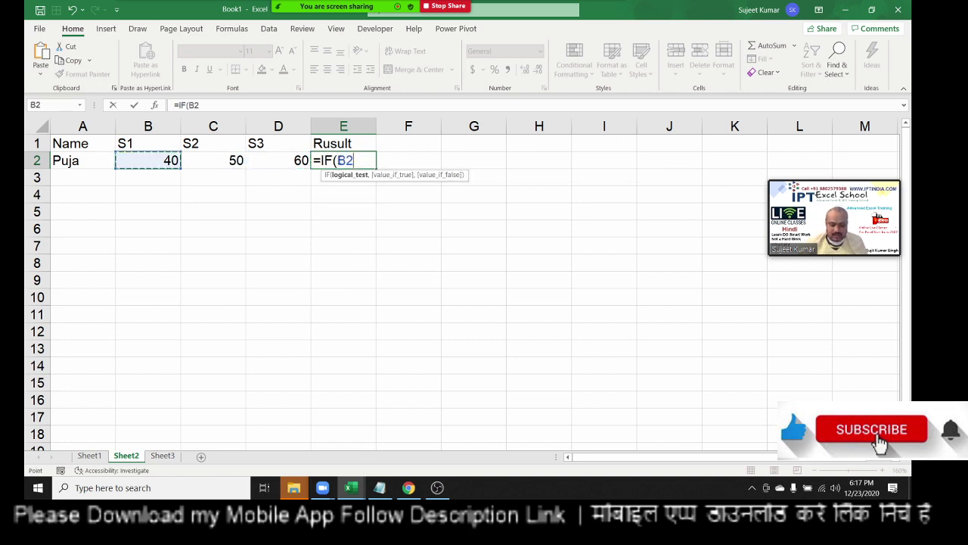
{"action": "type", "text": ">=4"}
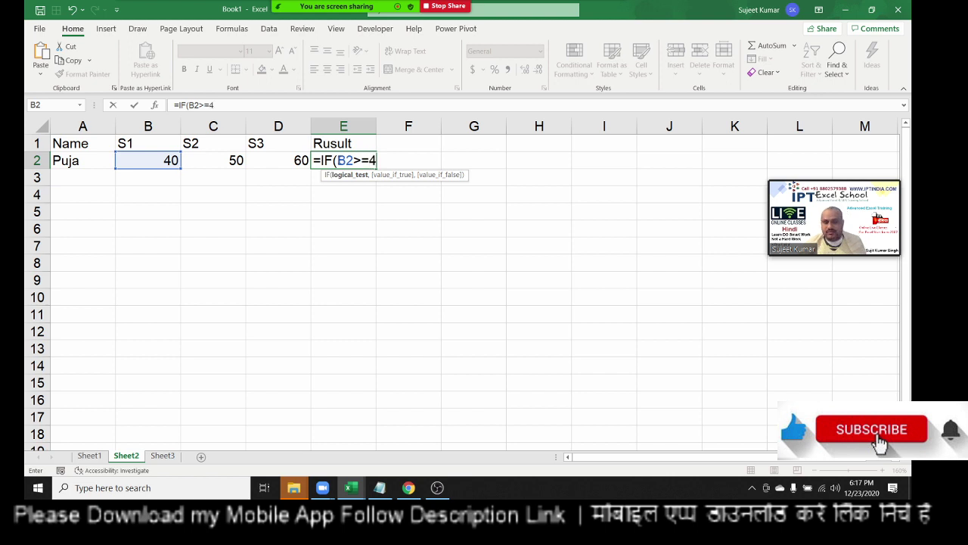
{"action": "key", "text": "BackSpace"}
{"action": "type", "text": "30"}
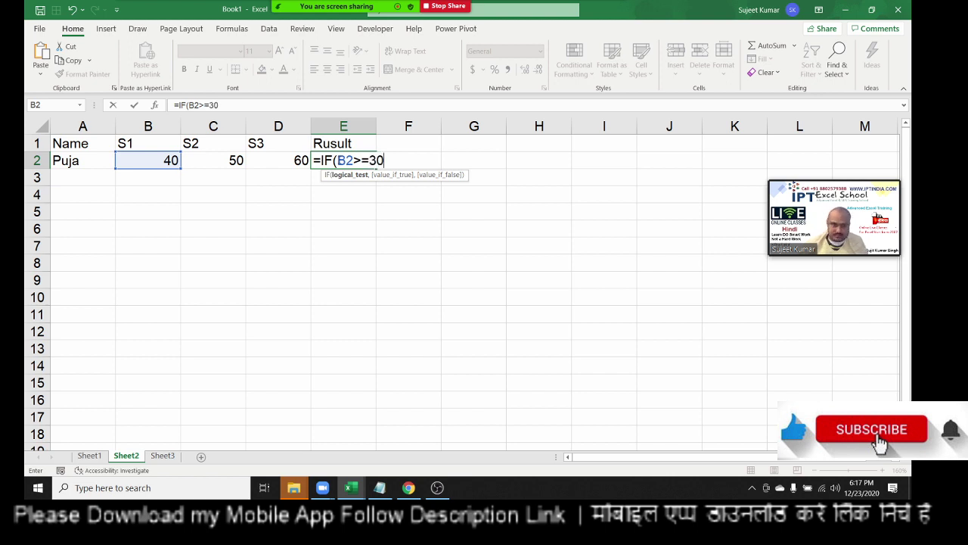
{"action": "type", "text": ",I"}
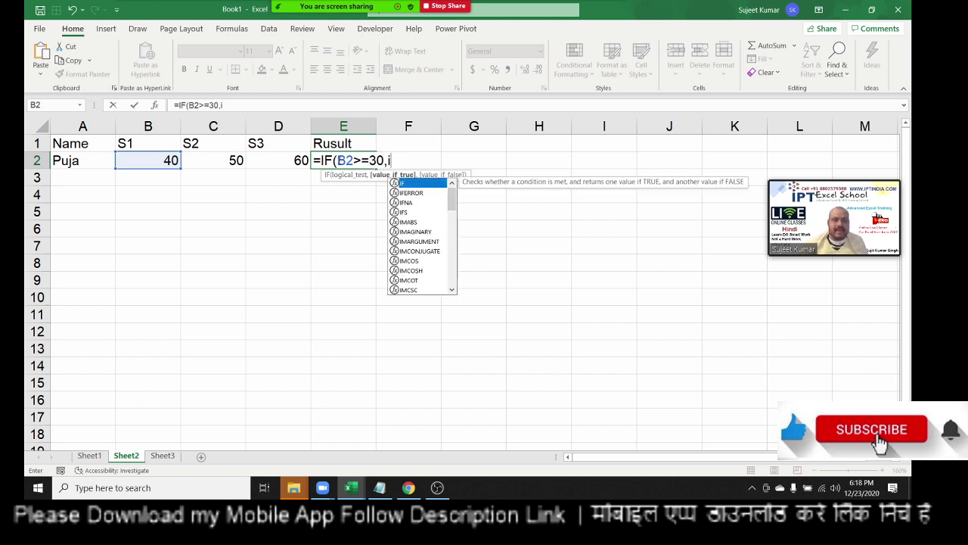
{"action": "type", "text": "F("}
{"action": "key", "text": "Left"}
{"action": "key", "text": "Left"}
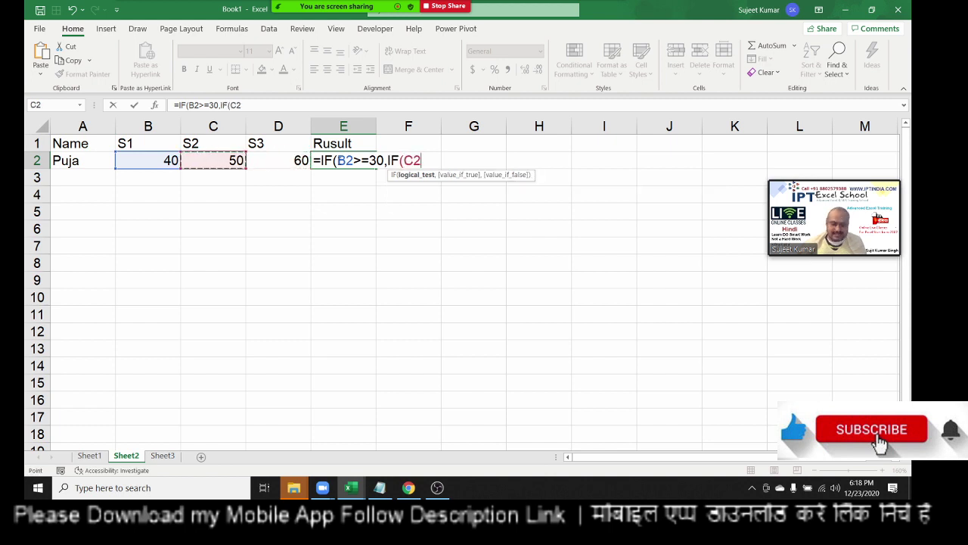
{"action": "type", "text": ">=30"}
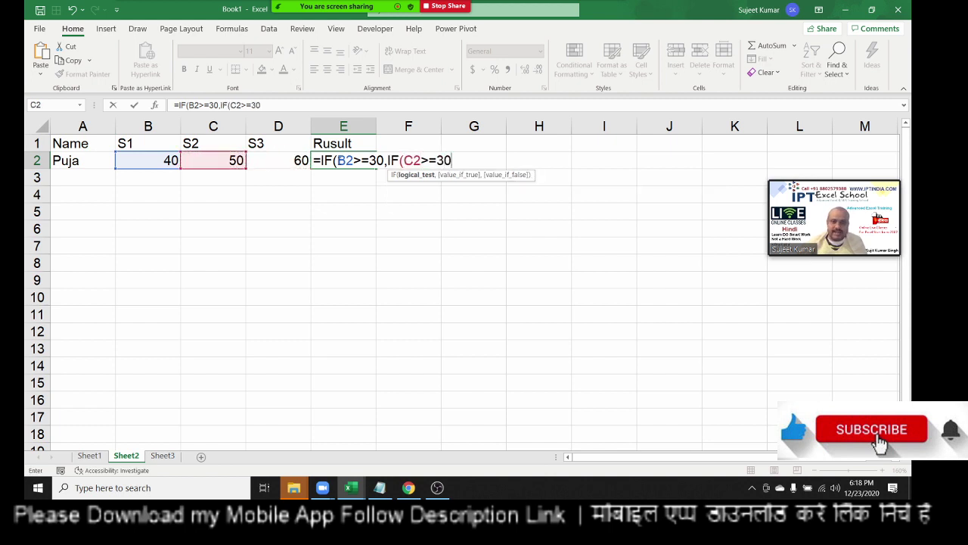
{"action": "type", "text": ",IF"}
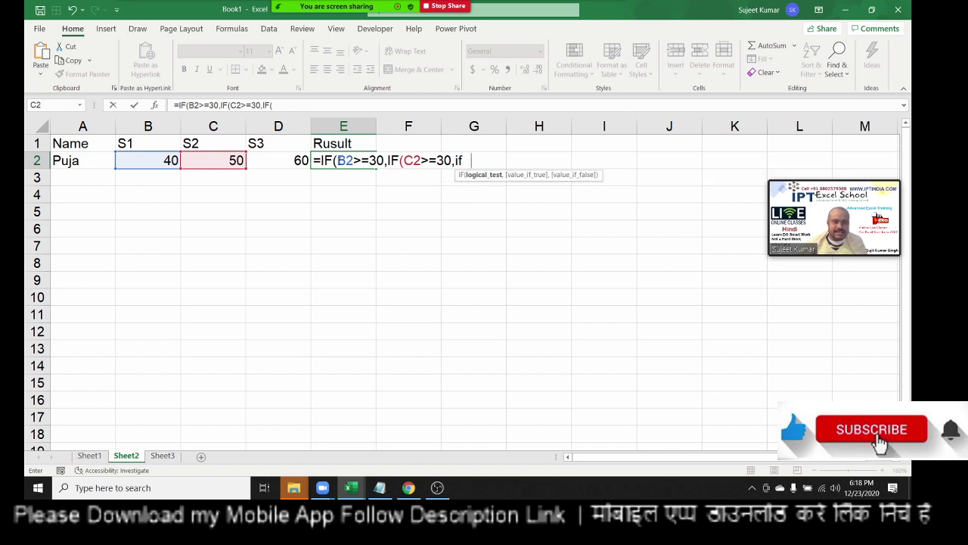
{"action": "type", "text": "("}
{"action": "left_click", "coordinate": [213, 161]}
{"action": "left_click", "coordinate": [278, 160]}
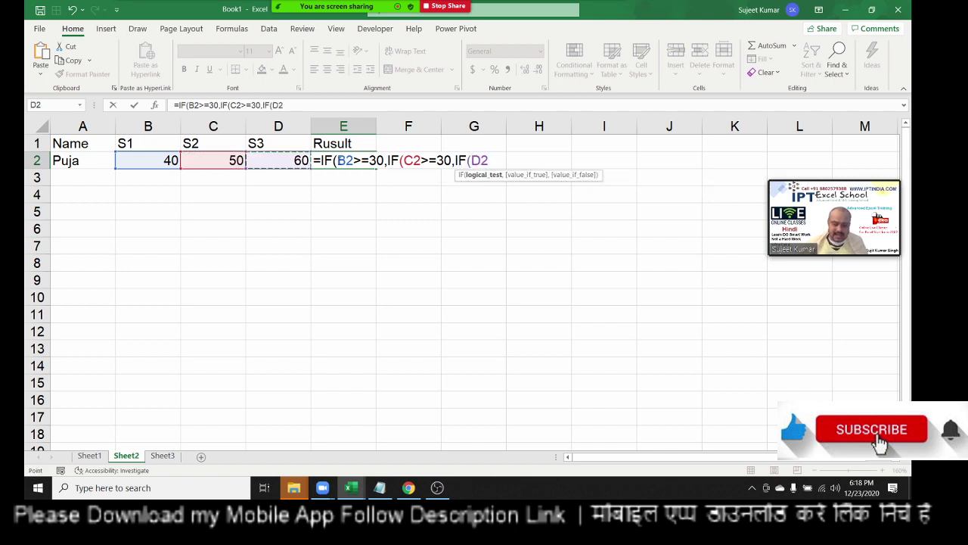
{"action": "type", "text": ">=30"}
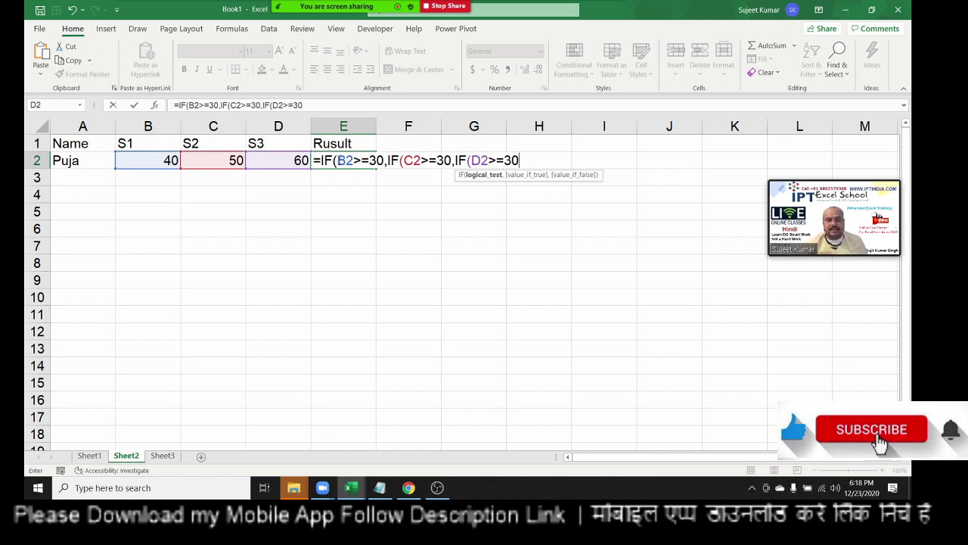
{"action": "type", "text": ",\""}
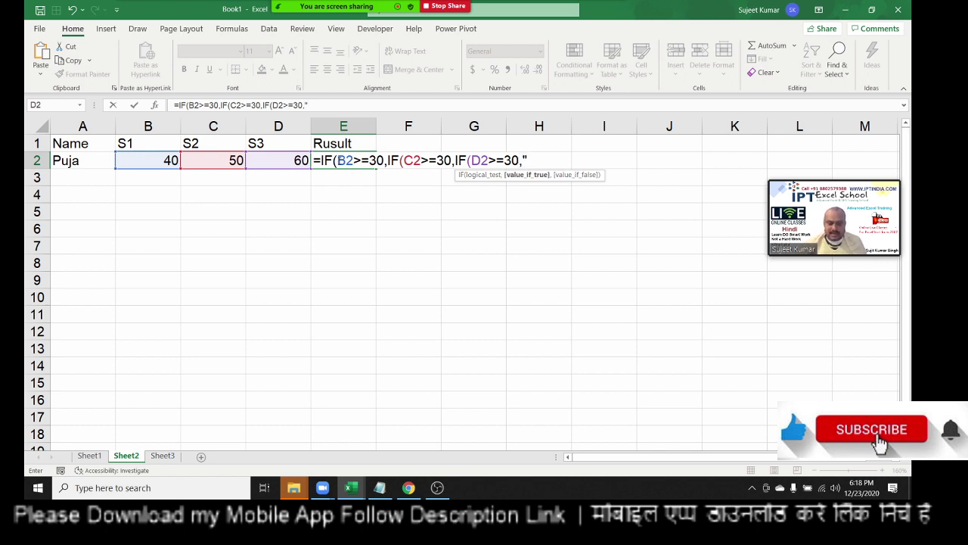
{"action": "type", "text": "Pass\","}
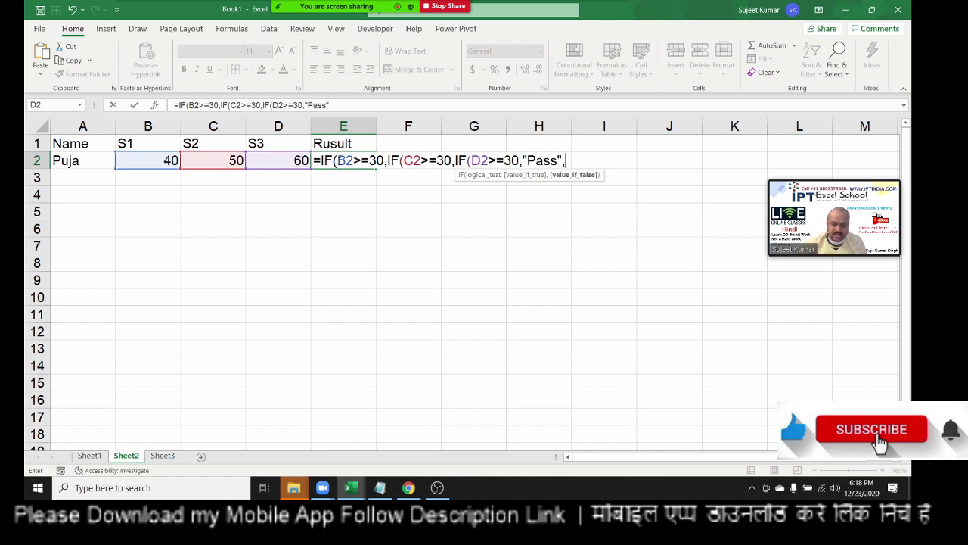
{"action": "type", "text": "\"S3"}
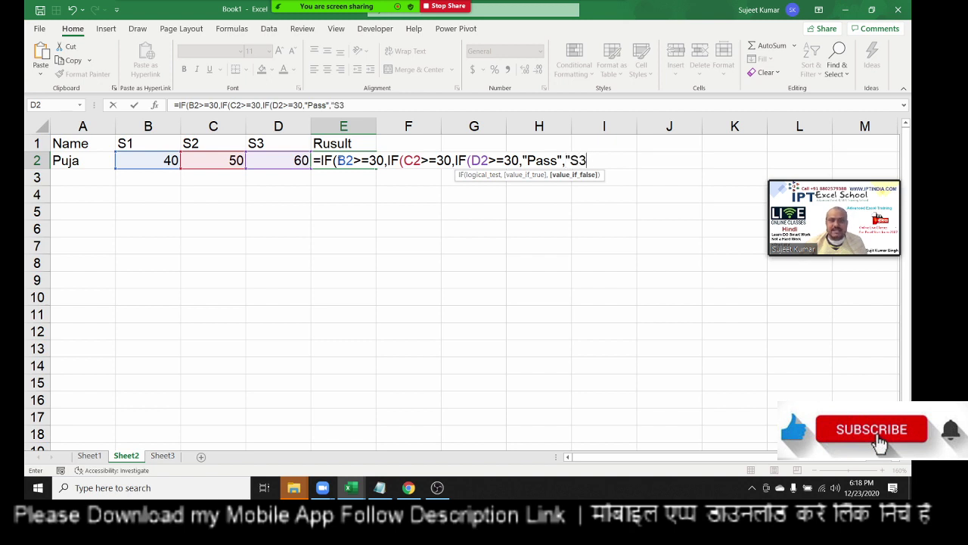
{"action": "type", "text": " Fai"}
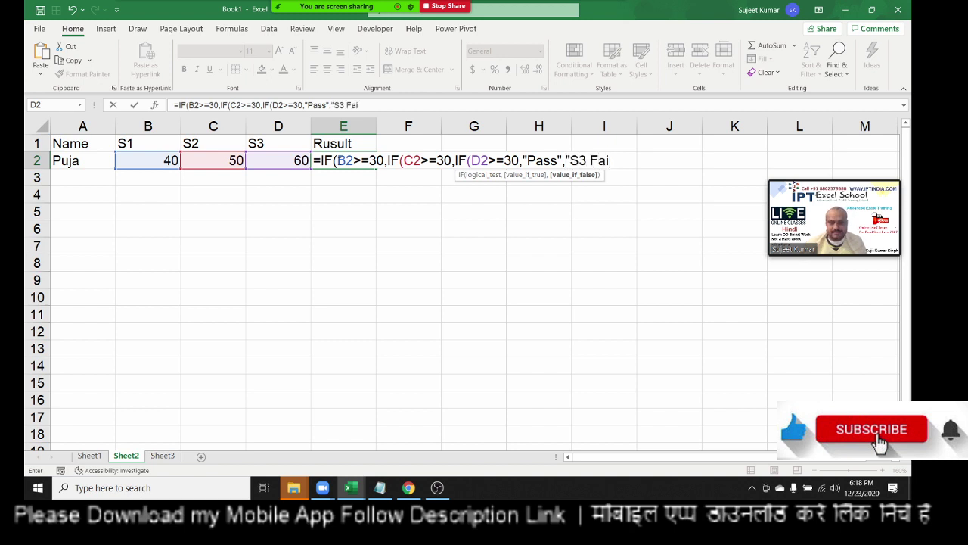
{"action": "type", "text": "l\")"}
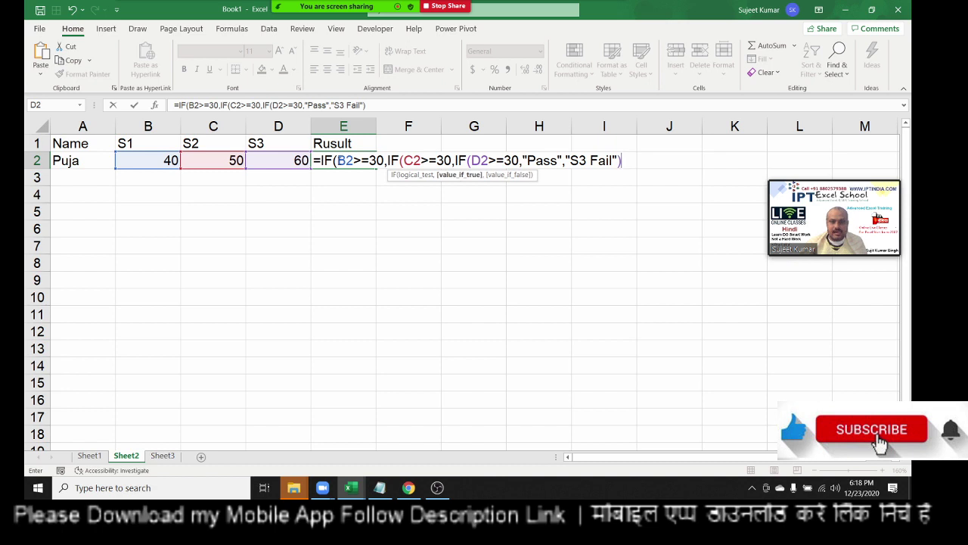
{"action": "type", "text": ",\""}
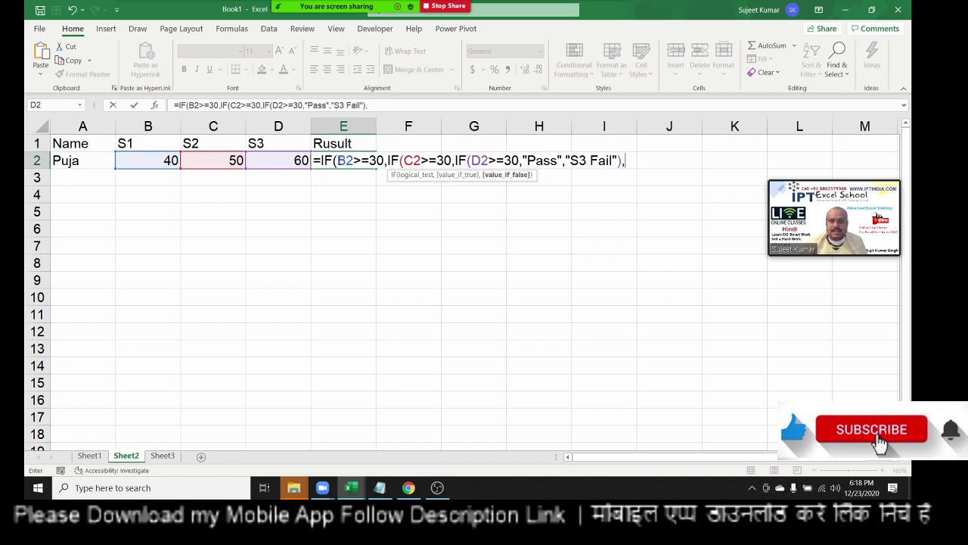
{"action": "type", "text": "S2 "}
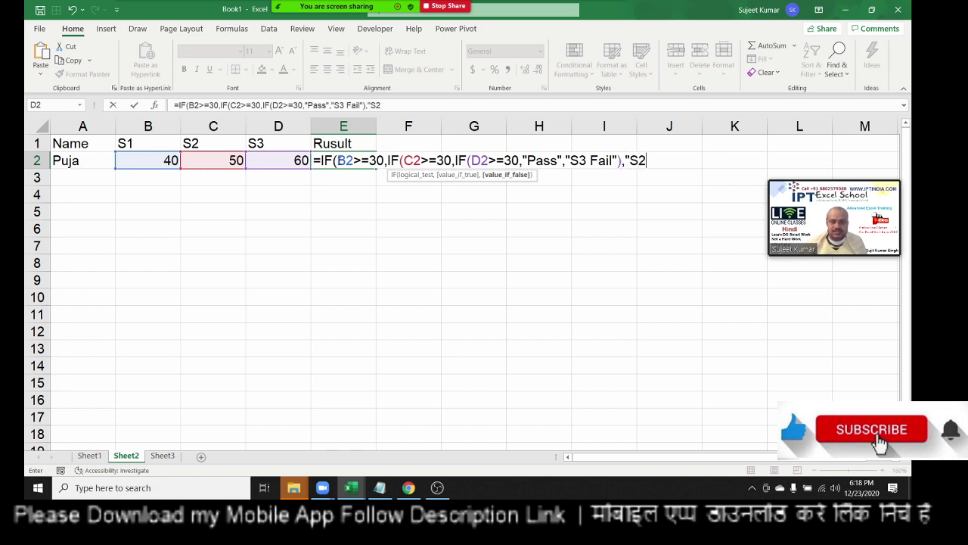
{"action": "type", "text": "Fail\""}
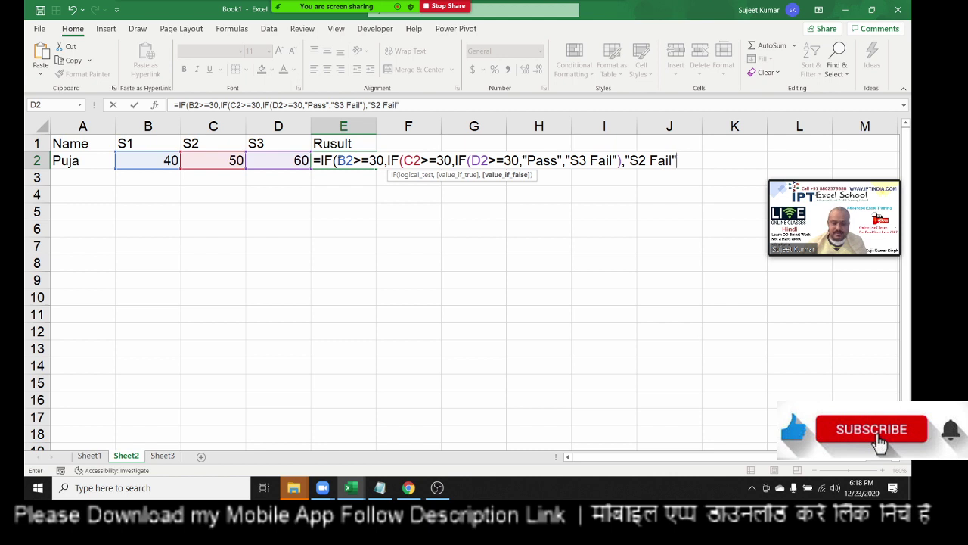
{"action": "type", "text": ")"}
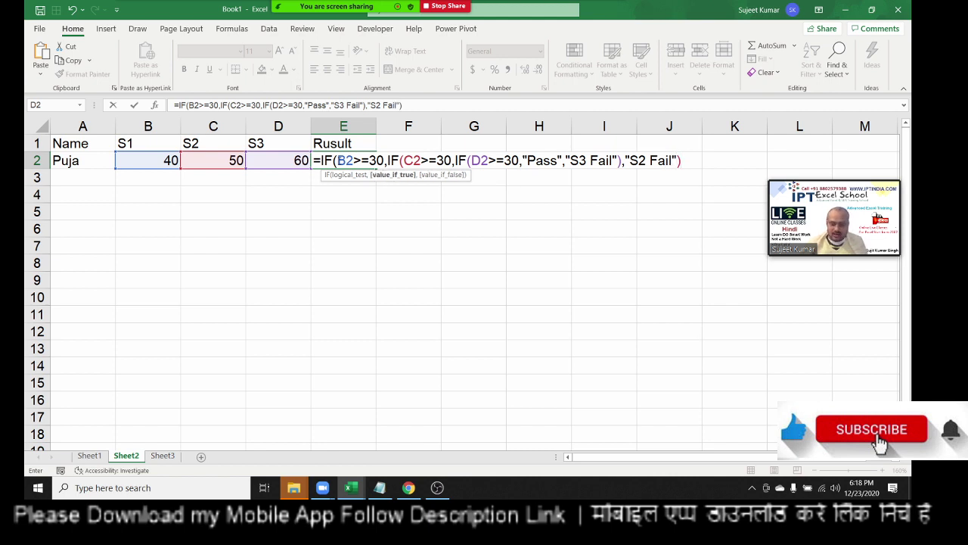
{"action": "type", "text": ","}
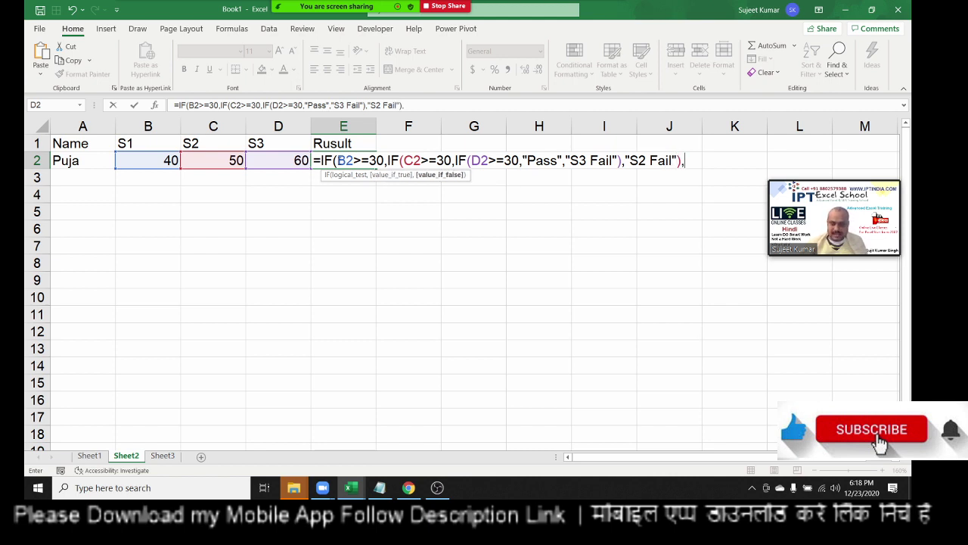
{"action": "type", "text": "\"S1 "}
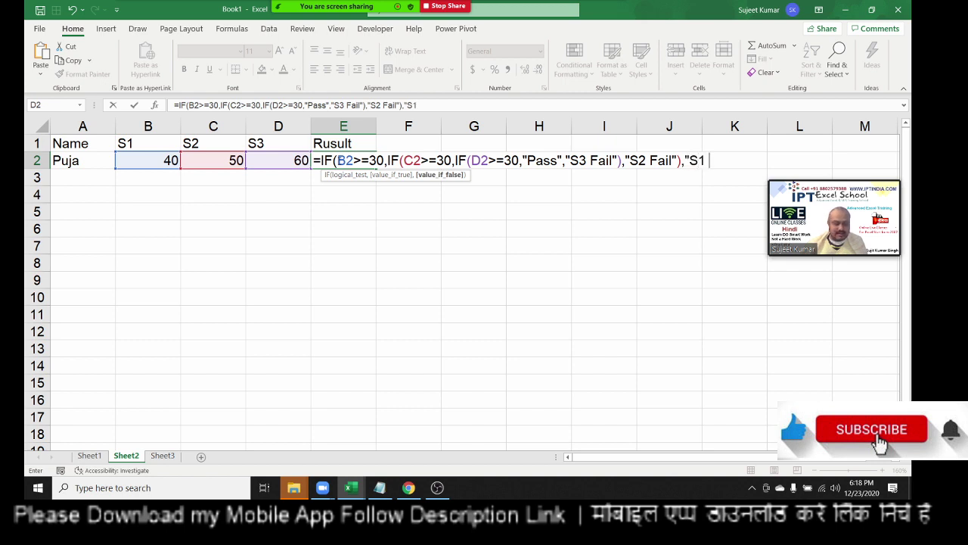
{"action": "type", "text": "Fail\")"}
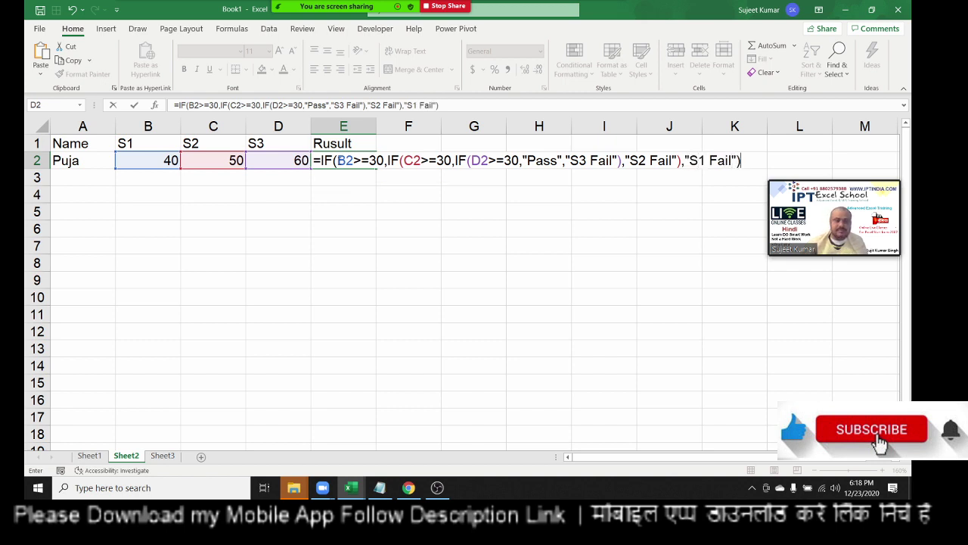
{"action": "key", "text": "Return"}
{"action": "left_click", "coordinate": [339, 161]}
{"action": "double_click", "coordinate": [339, 161]}
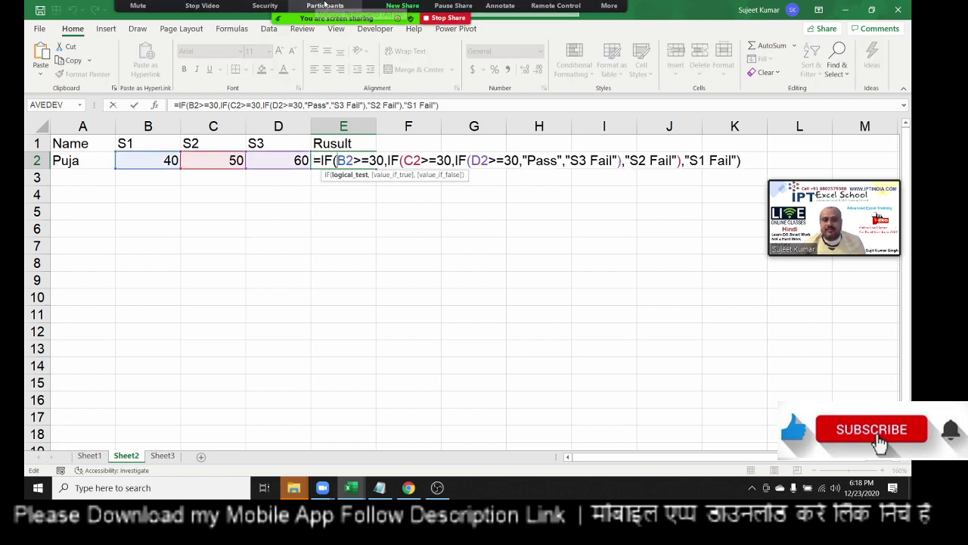
- Start Zoom annotation and ink the B2>=30 test, linking it to the next IF and S1 Fail
{"action": "left_click", "coordinate": [500, 15]}
{"action": "left_click", "coordinate": [511, 65]}
{"action": "left_click", "coordinate": [429, 177]}
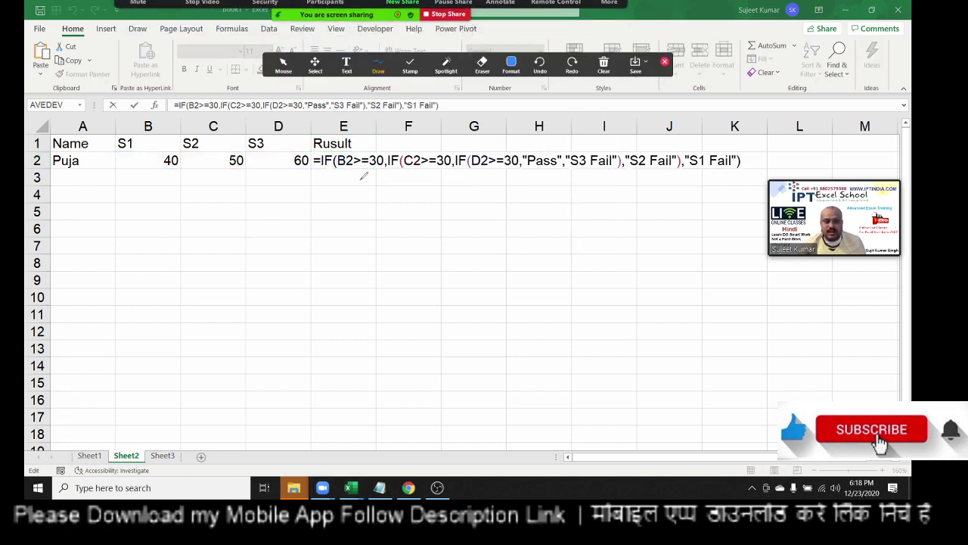
{"action": "left_click_drag", "start_coordinate": [344, 165], "coordinate": [383, 161]}
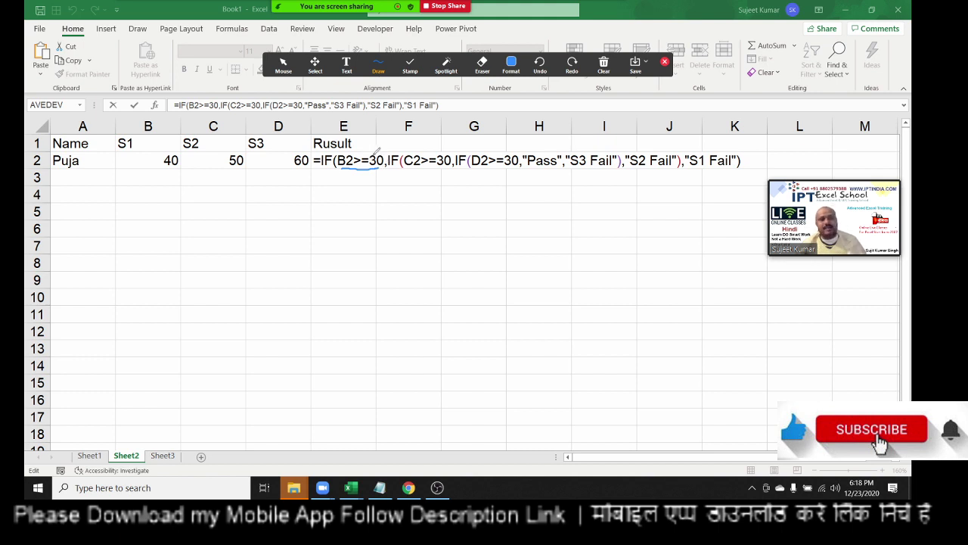
{"action": "mouse_move", "coordinate": [369, 147]}
{"action": "left_mouse_down"}
{"action": "mouse_move", "coordinate": [407, 136]}
{"action": "mouse_move", "coordinate": [418, 149]}
{"action": "left_mouse_up"}
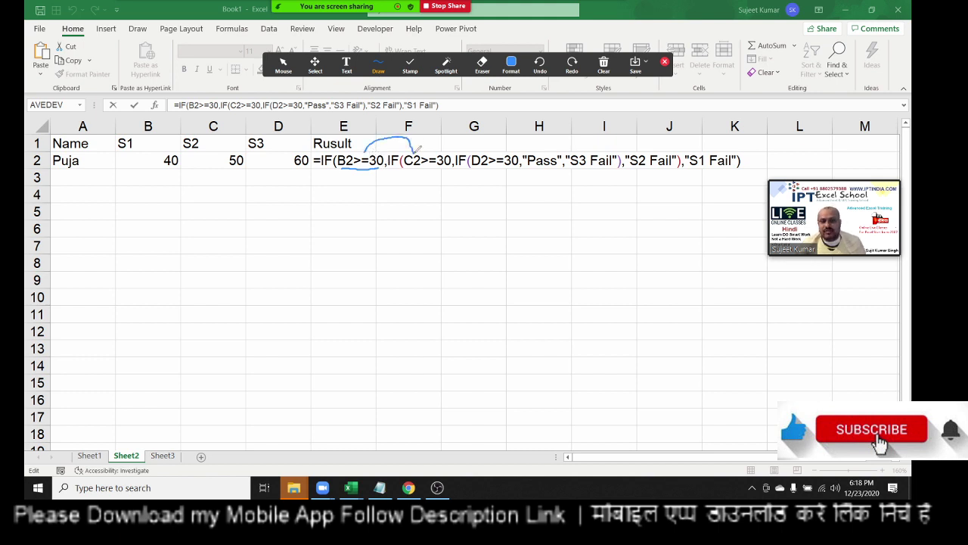
{"action": "left_click_drag", "start_coordinate": [362, 158], "coordinate": [715, 173]}
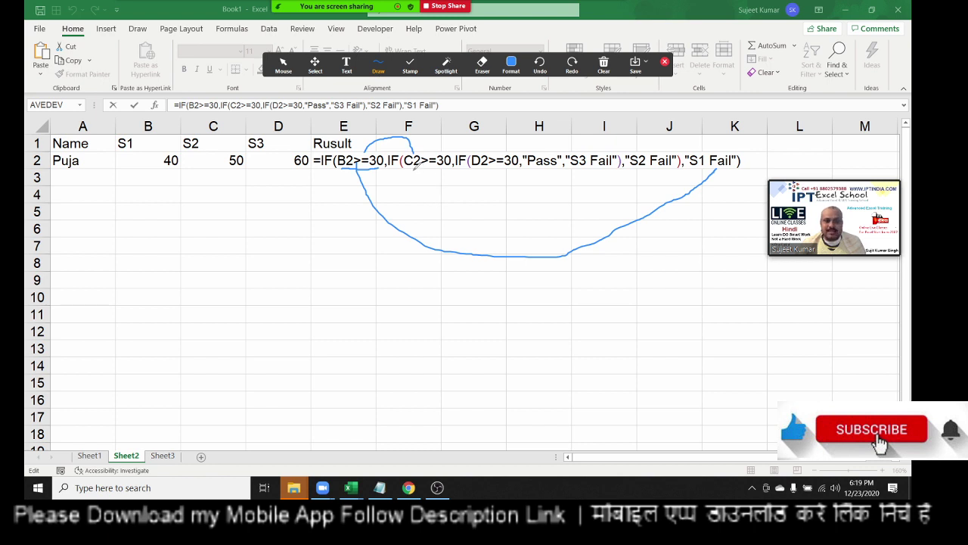
- Mark the C2>=30 and D2>=30 tests and their results, then clear all drawings
{"action": "left_click_drag", "start_coordinate": [410, 167], "coordinate": [508, 149]}
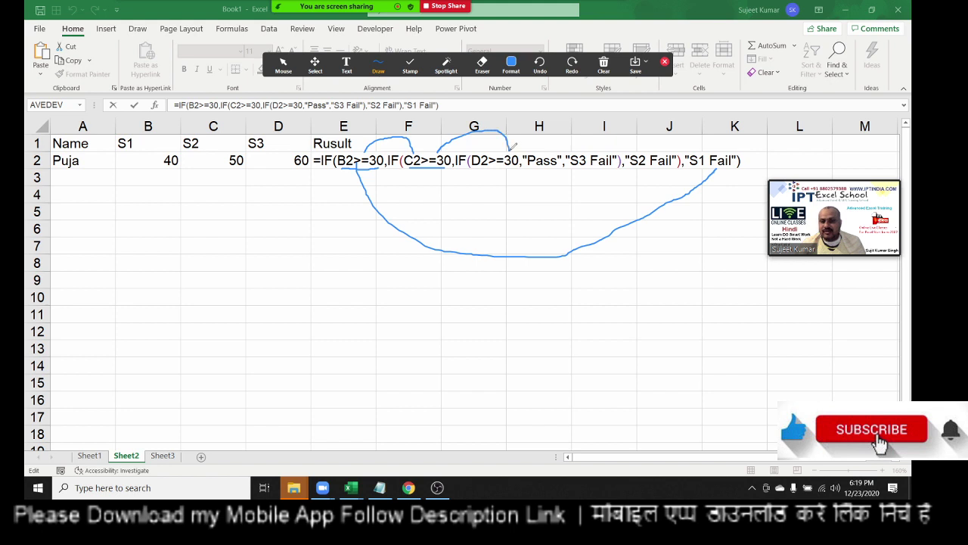
{"action": "left_click_drag", "start_coordinate": [419, 165], "coordinate": [650, 167]}
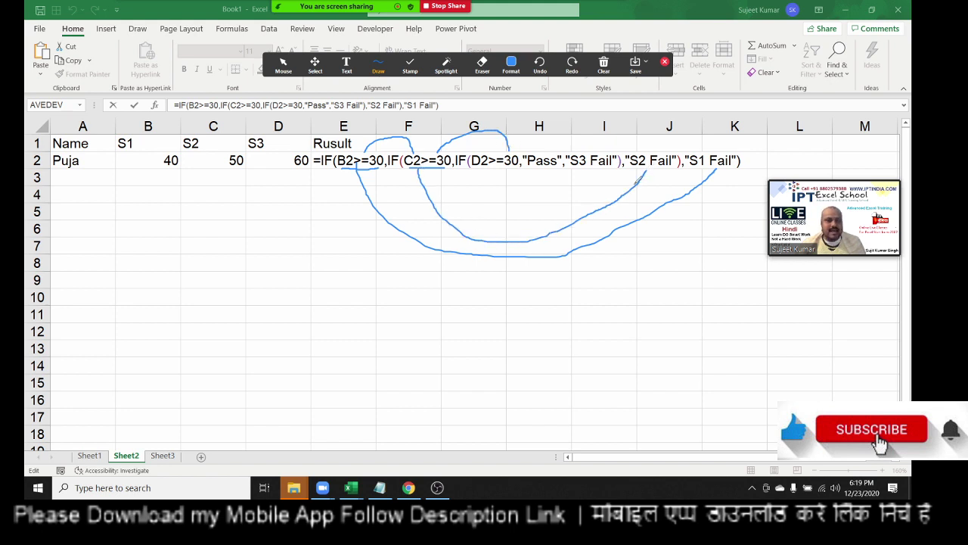
{"action": "left_click_drag", "start_coordinate": [470, 170], "coordinate": [519, 173]}
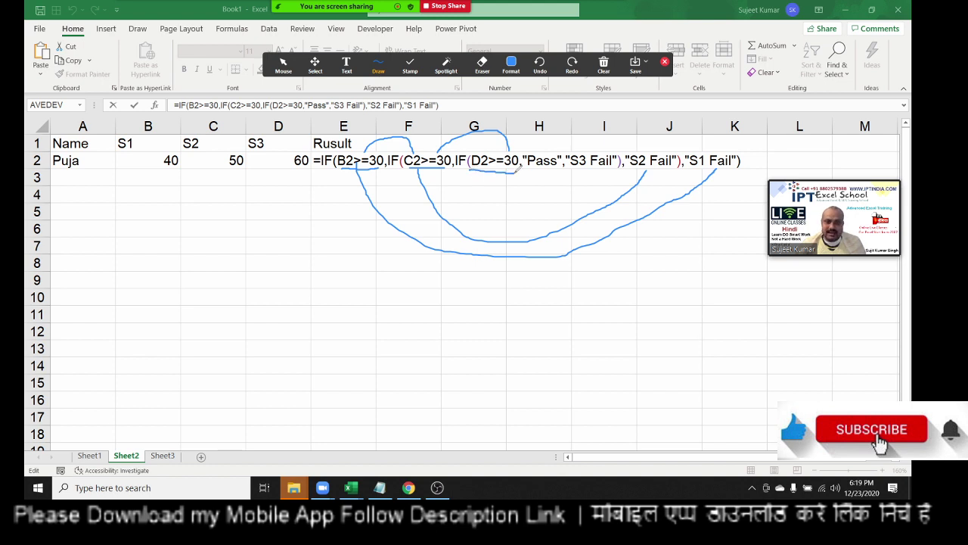
{"action": "left_click_drag", "start_coordinate": [519, 147], "coordinate": [521, 136]}
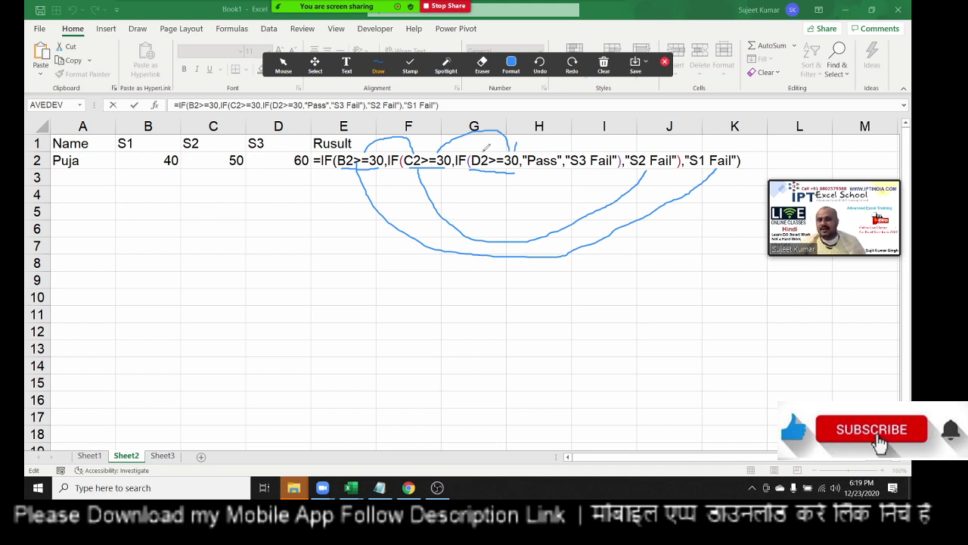
{"action": "mouse_move", "coordinate": [518, 149]}
{"action": "left_mouse_down"}
{"action": "mouse_move", "coordinate": [549, 154]}
{"action": "mouse_move", "coordinate": [521, 192]}
{"action": "mouse_move", "coordinate": [585, 174]}
{"action": "mouse_move", "coordinate": [589, 163]}
{"action": "left_mouse_up"}
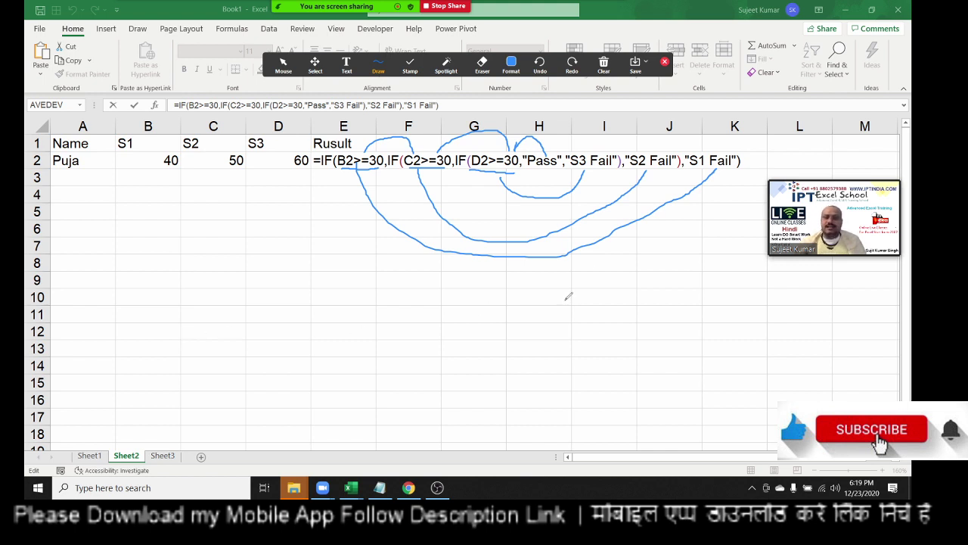
{"action": "left_click", "coordinate": [603, 67]}
{"action": "left_click", "coordinate": [613, 92]}
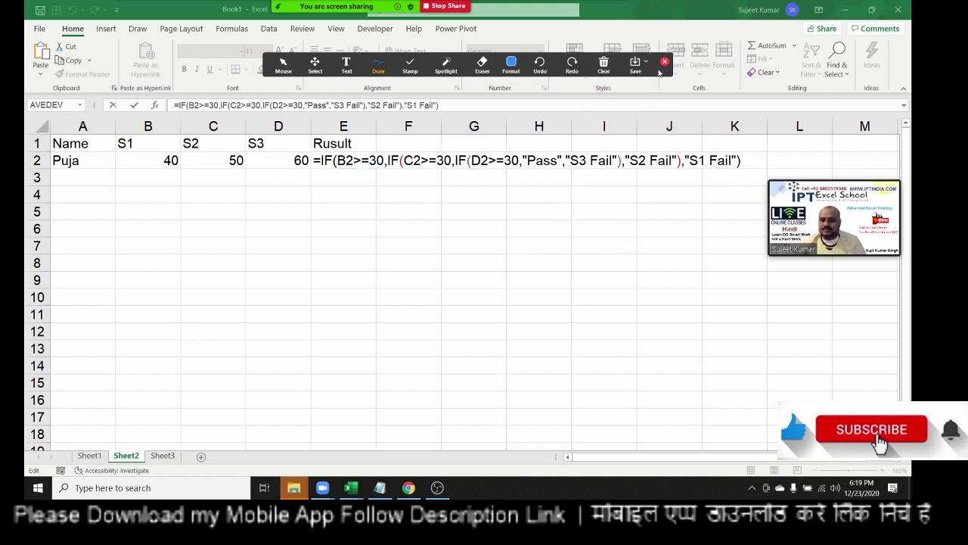
- Close Zoom's annotation and participants panels, commit E2 so it shows Pass, then go to Sheet3
{"action": "left_click", "coordinate": [665, 62]}
{"action": "mouse_move", "coordinate": [449, 9]}
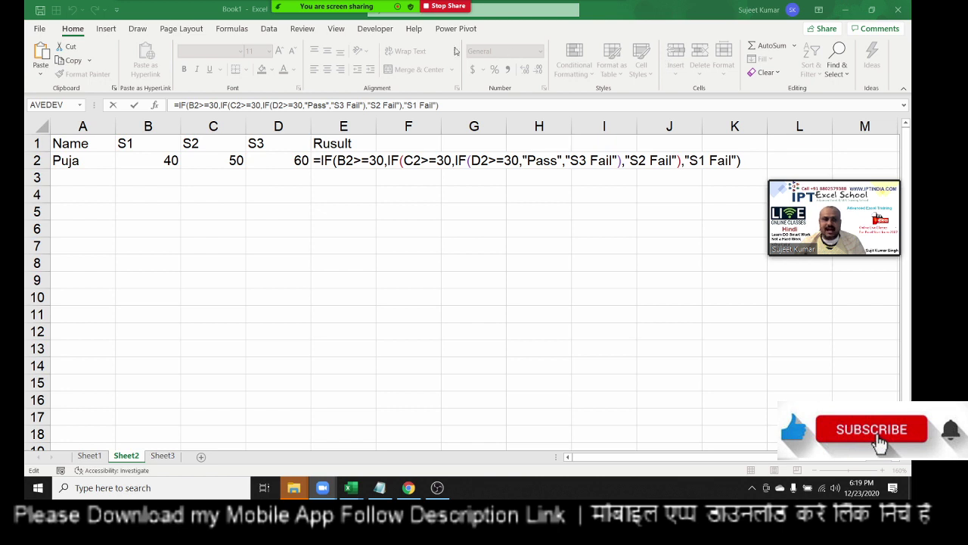
{"action": "left_click", "coordinate": [326, 13]}
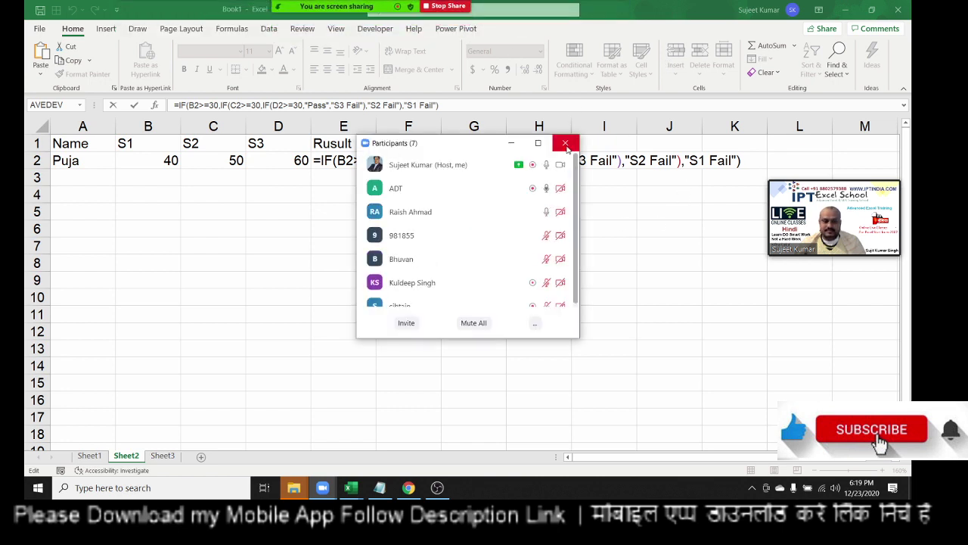
{"action": "left_click", "coordinate": [566, 145]}
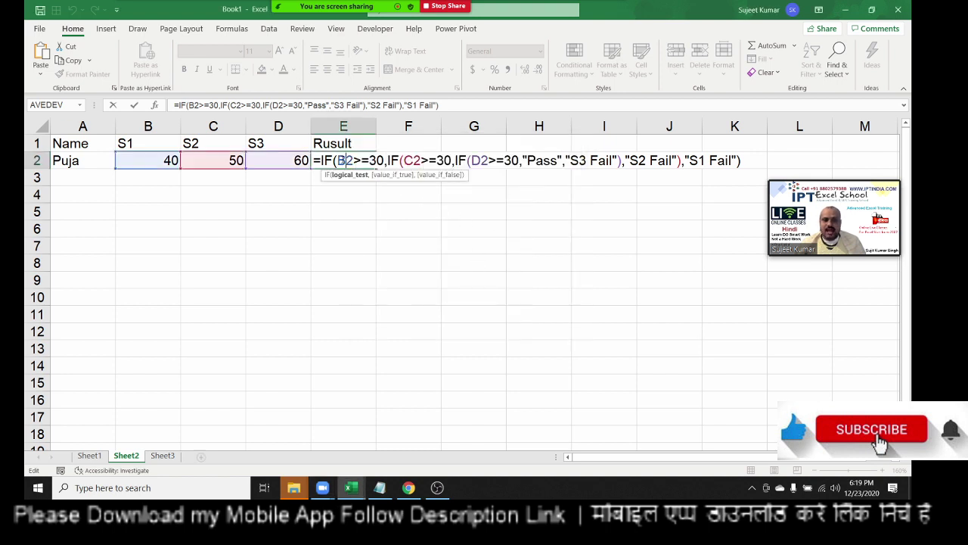
{"action": "key", "text": "Return"}
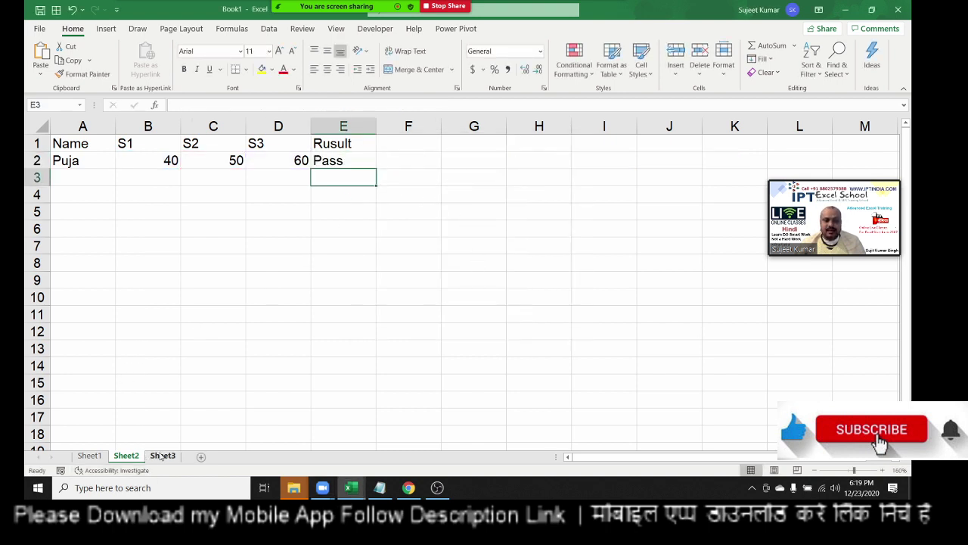
{"action": "left_click", "coordinate": [161, 457]}
- Clear the old results from columns K and L on Sheet3
{"action": "left_click_drag", "start_coordinate": [469, 139], "coordinate": [490, 266]}
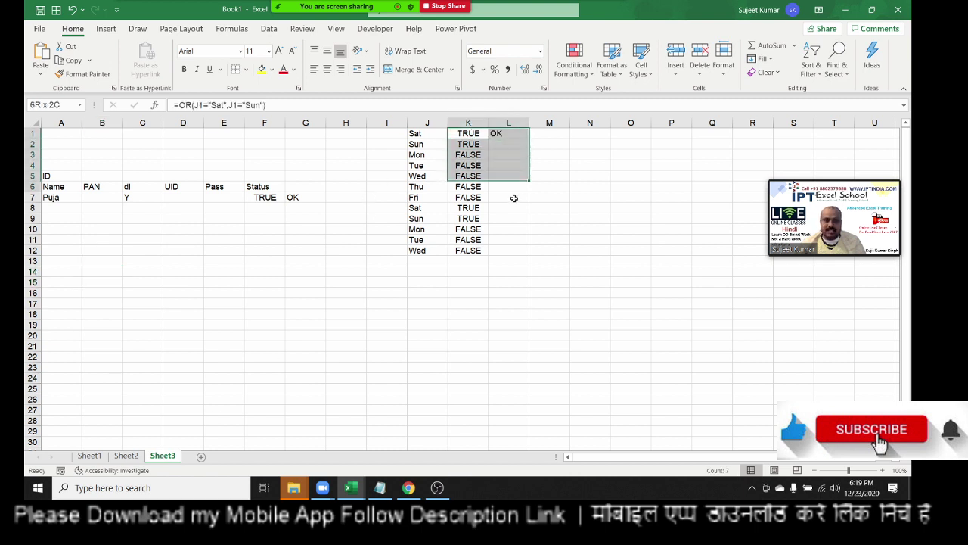
{"action": "key", "text": "Delete"}
{"action": "key", "text": "Left"}
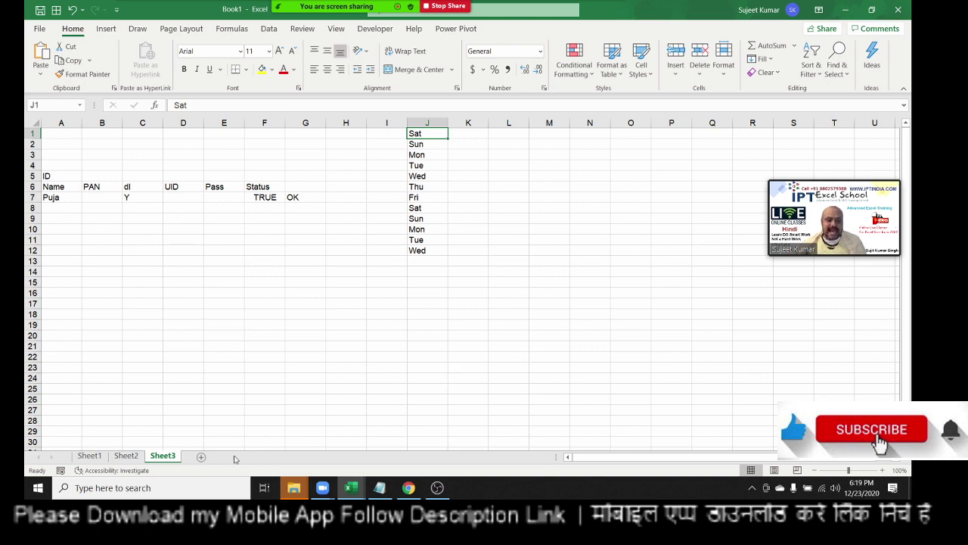
- Check the B2:D2 scores on Sheet2, then return to Sheet3's day list and select K2
{"action": "left_click", "coordinate": [125, 456]}
{"action": "left_click_drag", "start_coordinate": [149, 164], "coordinate": [259, 153]}
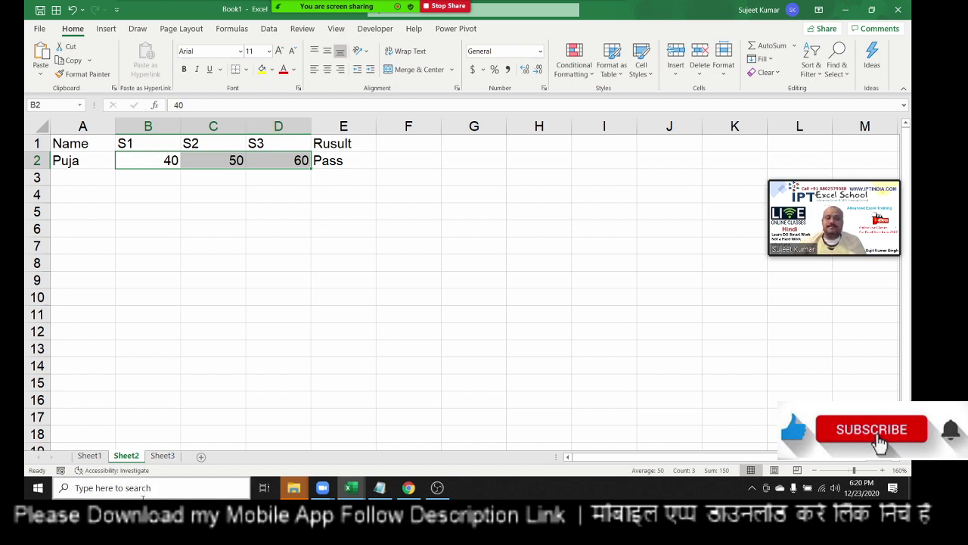
{"action": "left_click", "coordinate": [163, 454]}
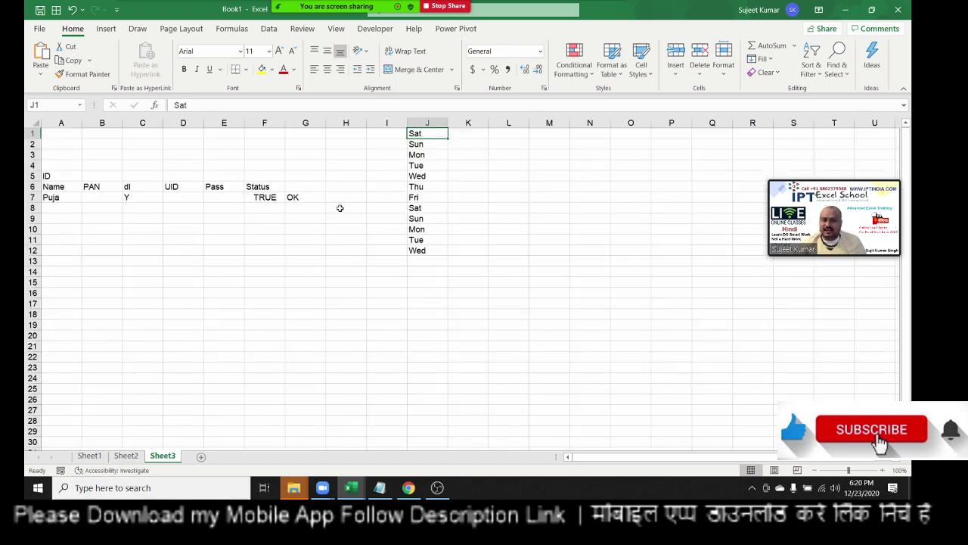
{"action": "left_click", "coordinate": [421, 147]}
{"action": "left_click_drag", "start_coordinate": [421, 155], "coordinate": [423, 164]}
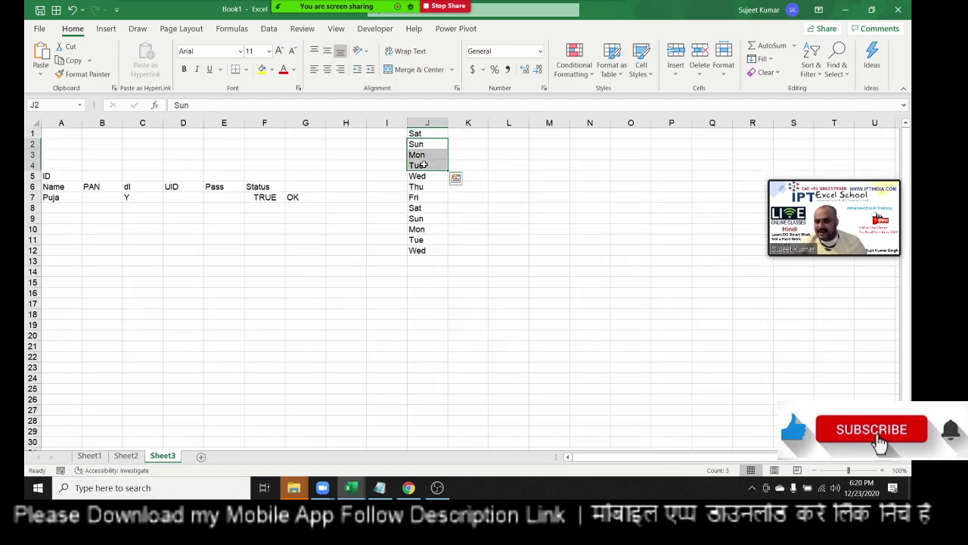
{"action": "left_click", "coordinate": [469, 142]}
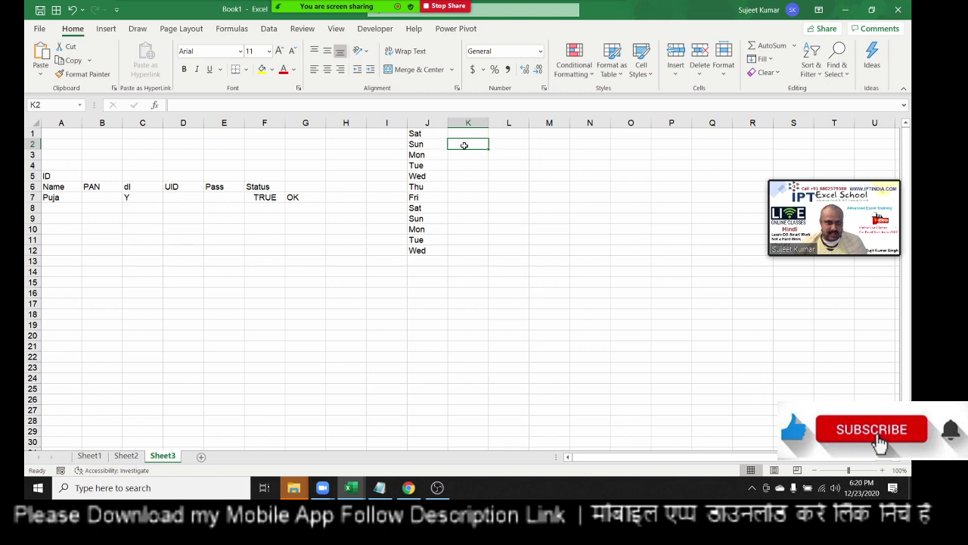
{"action": "type", "text": "="}
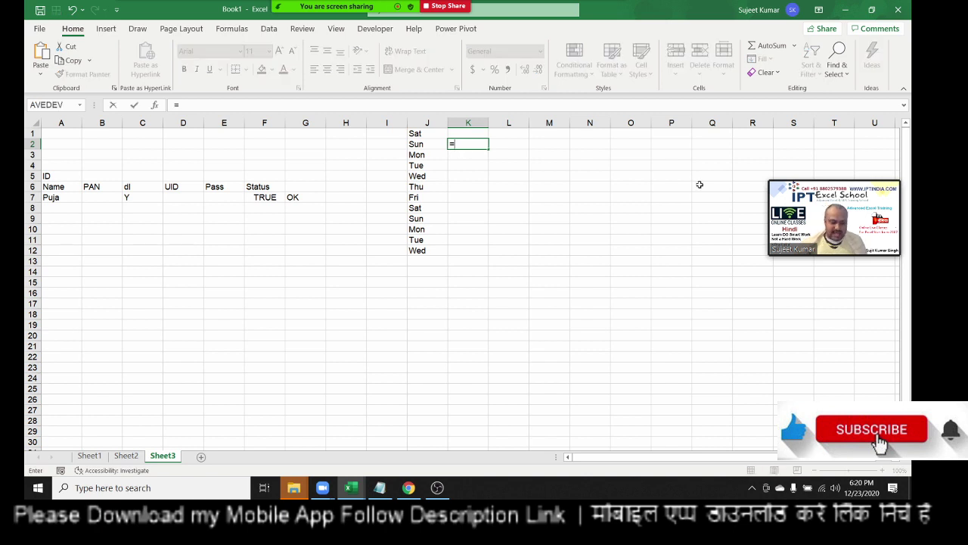
{"action": "type", "text": "IF("}
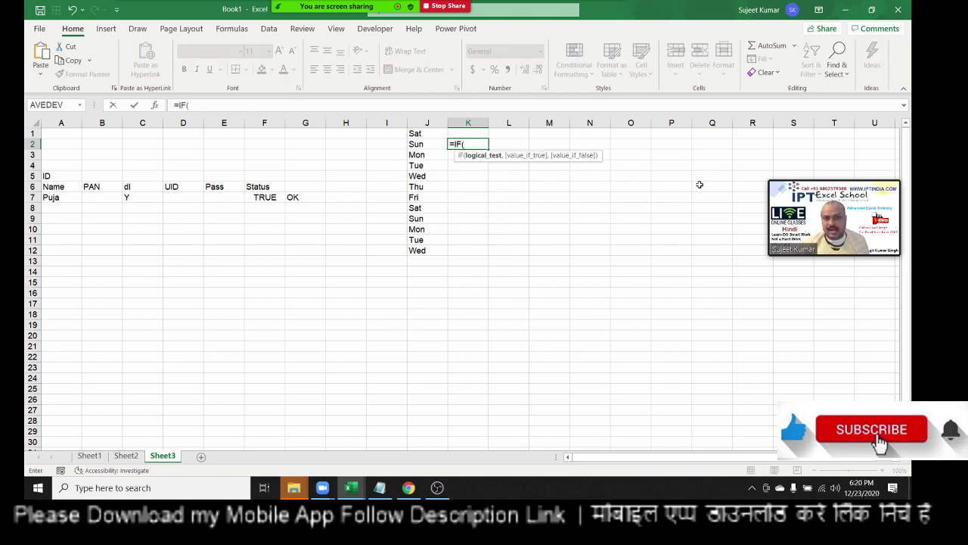
{"action": "key", "text": "Left"}
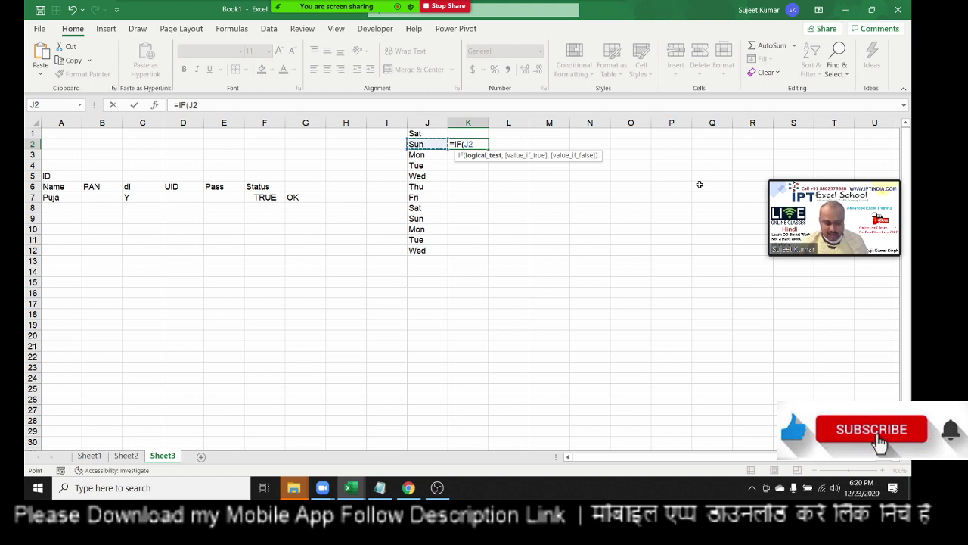
{"action": "type", "text": "<"}
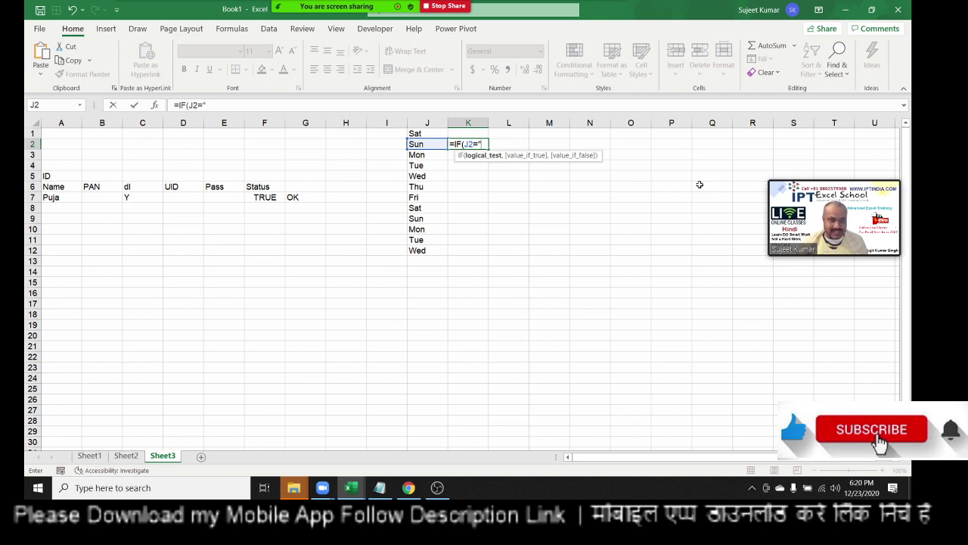
{"action": "type", "text": "Sat\""}
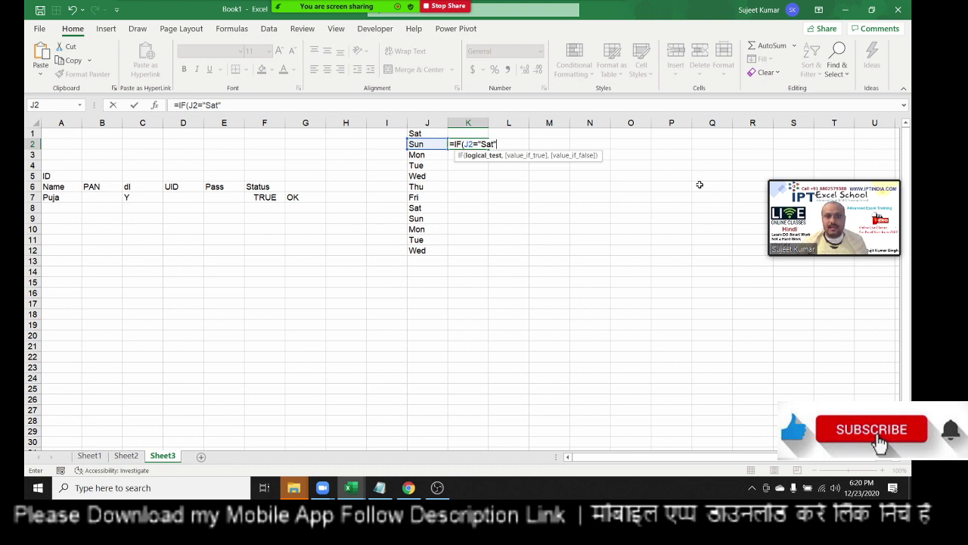
{"action": "type", "text": ","}
{"action": "key", "text": "BackSpace"}
{"action": "key", "text": "BackSpace"}
{"action": "key", "text": "BackSpace"}
{"action": "key", "text": "BackSpace"}
{"action": "key", "text": "BackSpace"}
{"action": "key", "text": "BackSpace"}
{"action": "key", "text": "BackSpace"}
{"action": "key", "text": "BackSpace"}
{"action": "key", "text": "BackSpace"}
{"action": "key", "text": "BackSpace"}
{"action": "key", "text": "BackSpace"}
{"action": "key", "text": "BackSpace"}
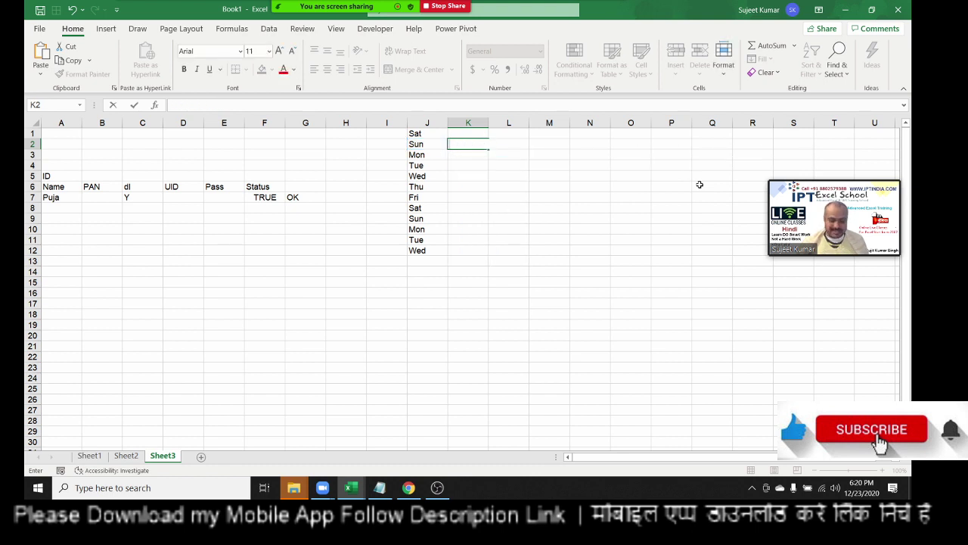
- Enter =OR(J2="Sat",J2="sun") in K2 and fill it down through K12
{"action": "type", "text": "=or"}
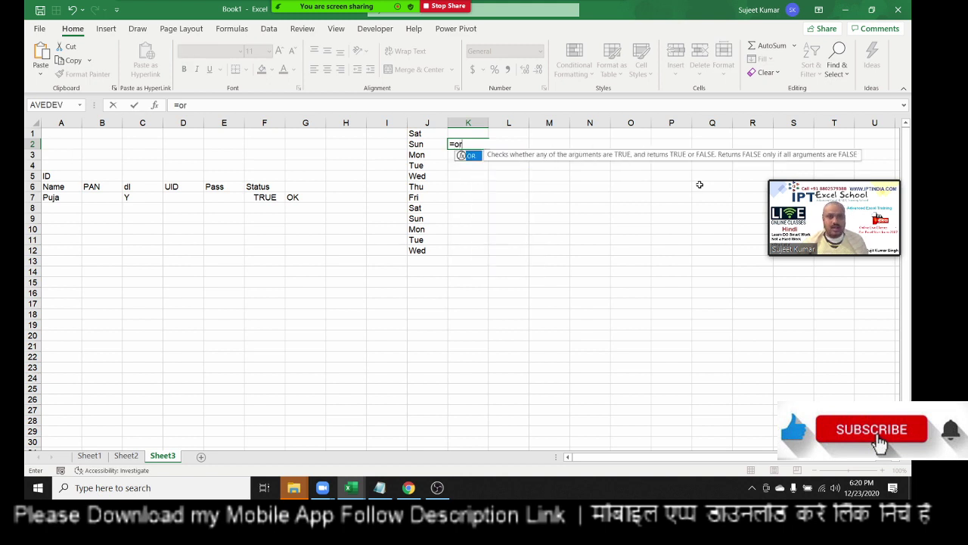
{"action": "key", "text": "Tab"}
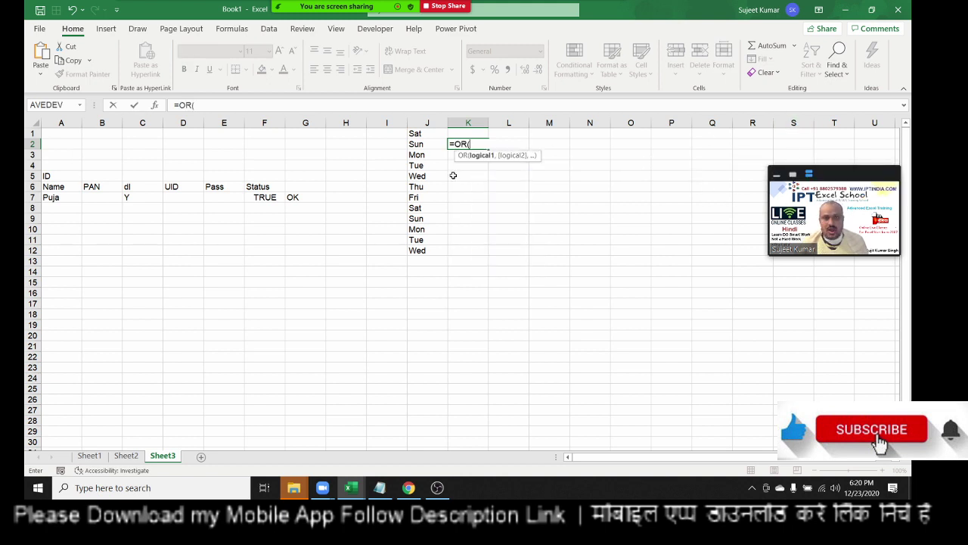
{"action": "left_click", "coordinate": [415, 144]}
{"action": "type", "text": "="}
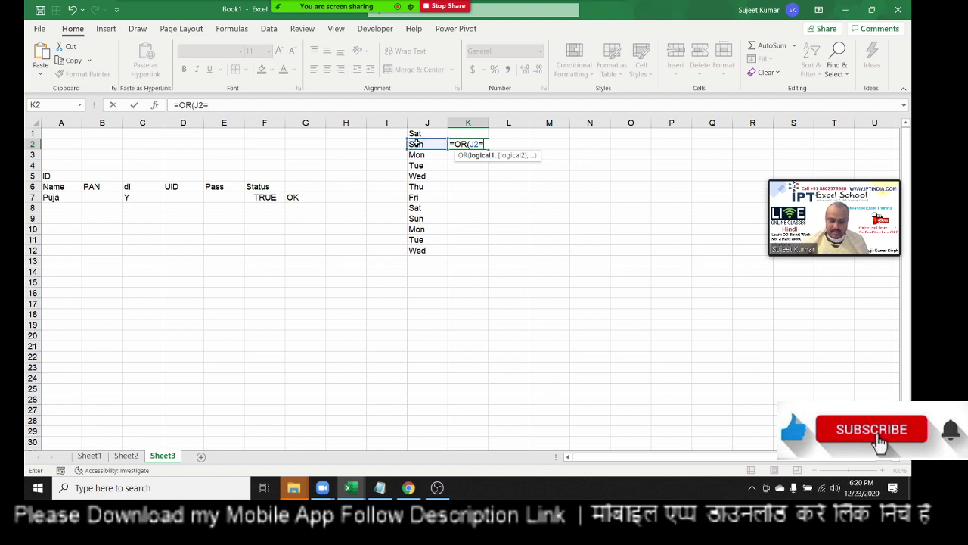
{"action": "type", "text": "\"Sat\""}
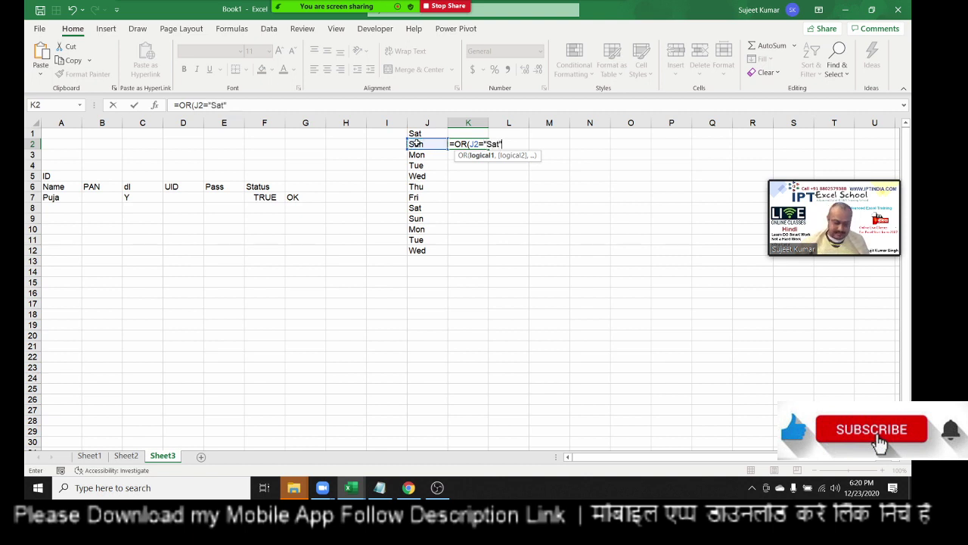
{"action": "type", "text": ","}
{"action": "left_click", "coordinate": [416, 144]}
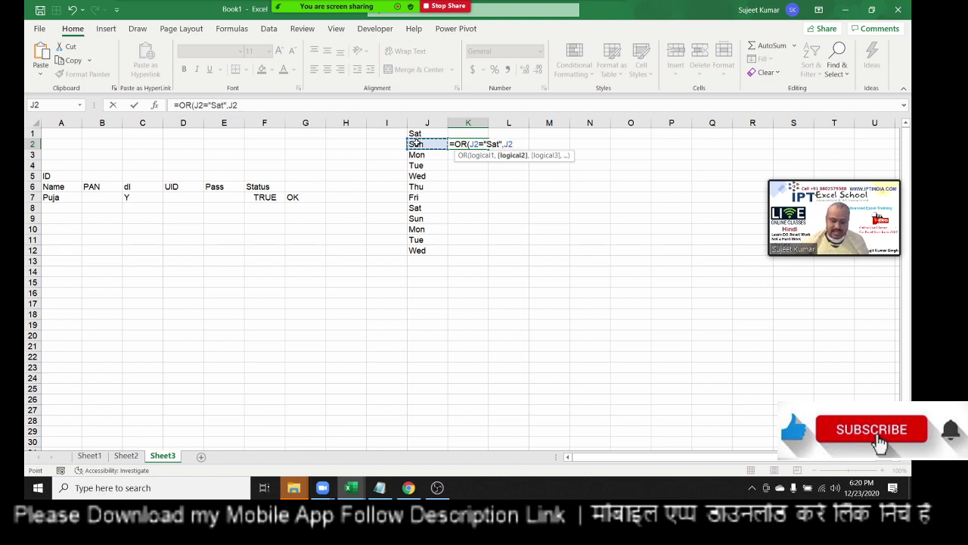
{"action": "type", "text": "=\"sun\""}
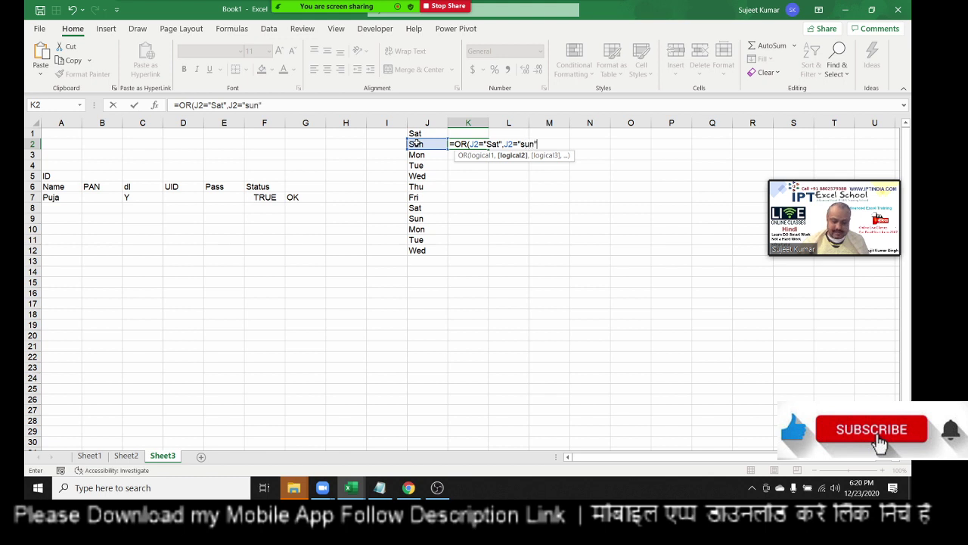
{"action": "type", "text": ")"}
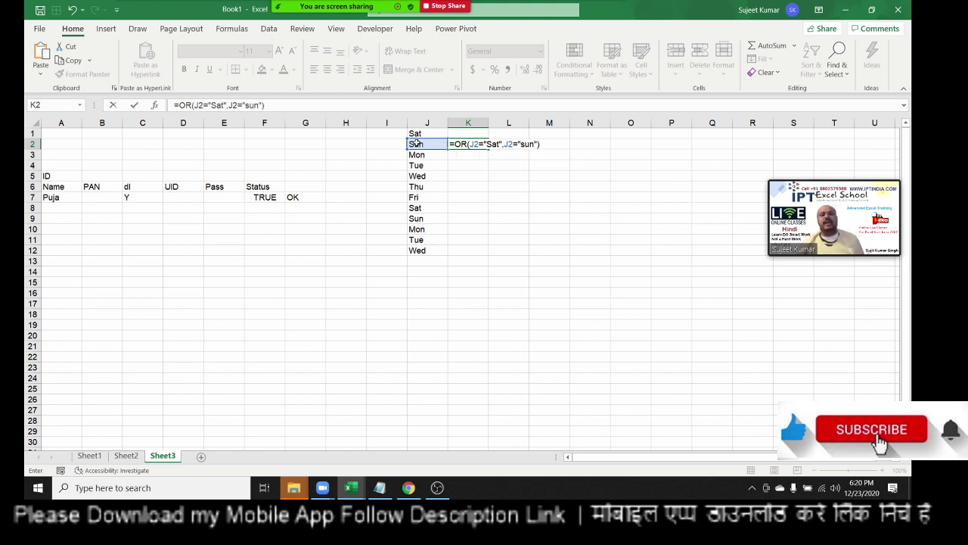
{"action": "key", "text": "Return"}
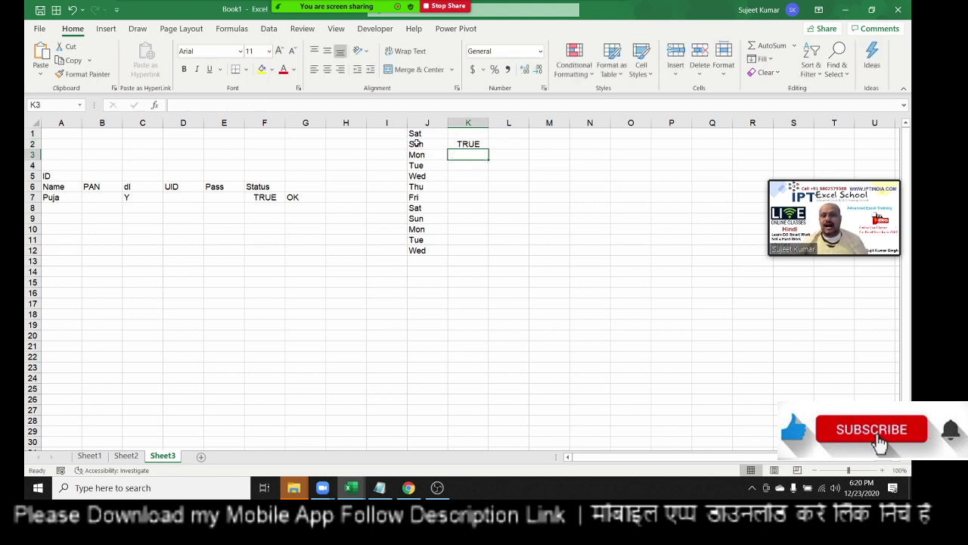
{"action": "key", "text": "Up"}
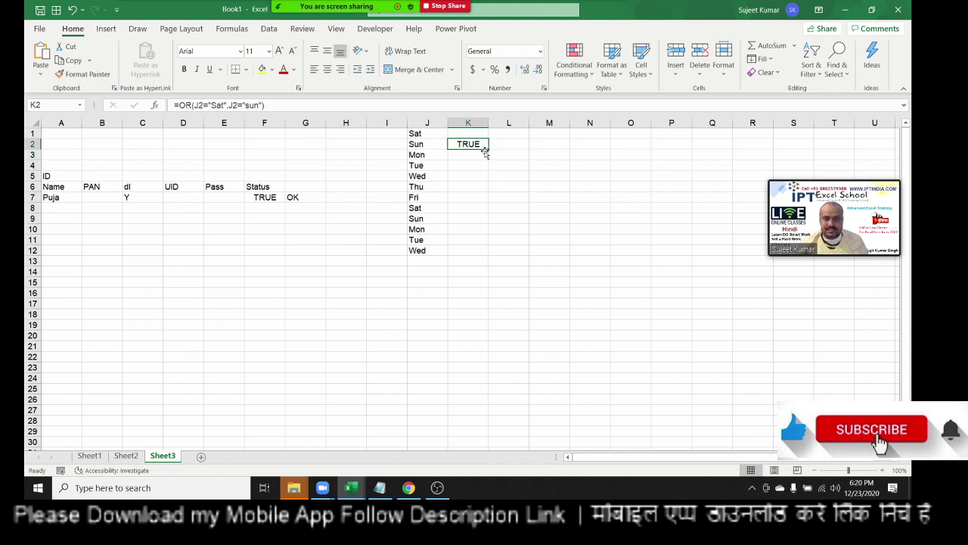
{"action": "left_click_drag", "start_coordinate": [485, 151], "coordinate": [490, 254]}
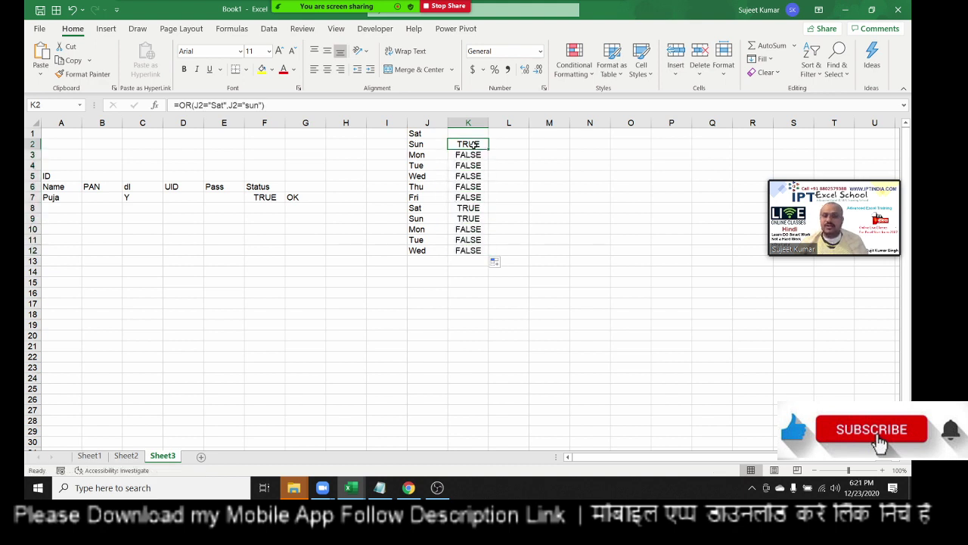
{"action": "double_click", "coordinate": [470, 144]}
- Wrap K2's OR in IF returning "Weekend" or "Weekday" and fill it down through K12
{"action": "left_click", "coordinate": [456, 144]}
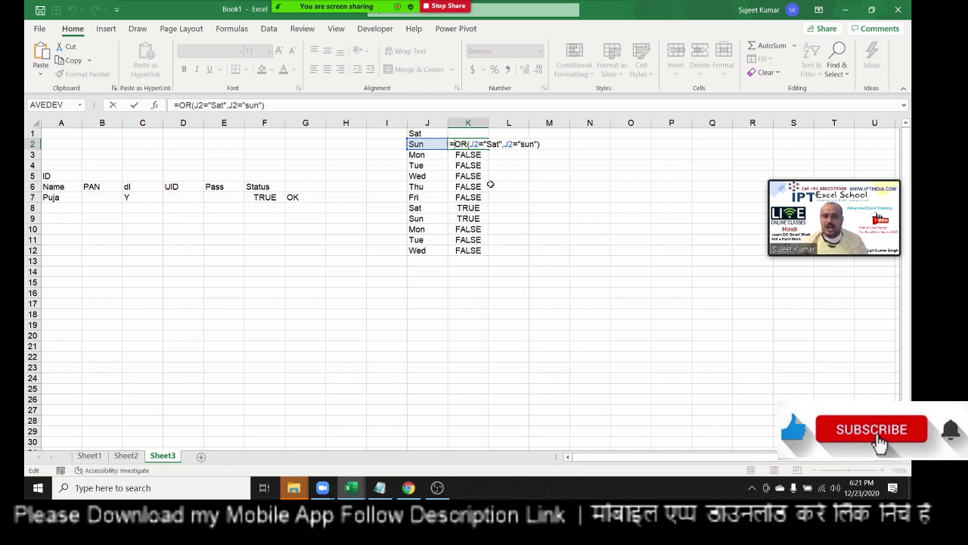
{"action": "type", "text": "if"}
{"action": "key", "text": "Tab"}
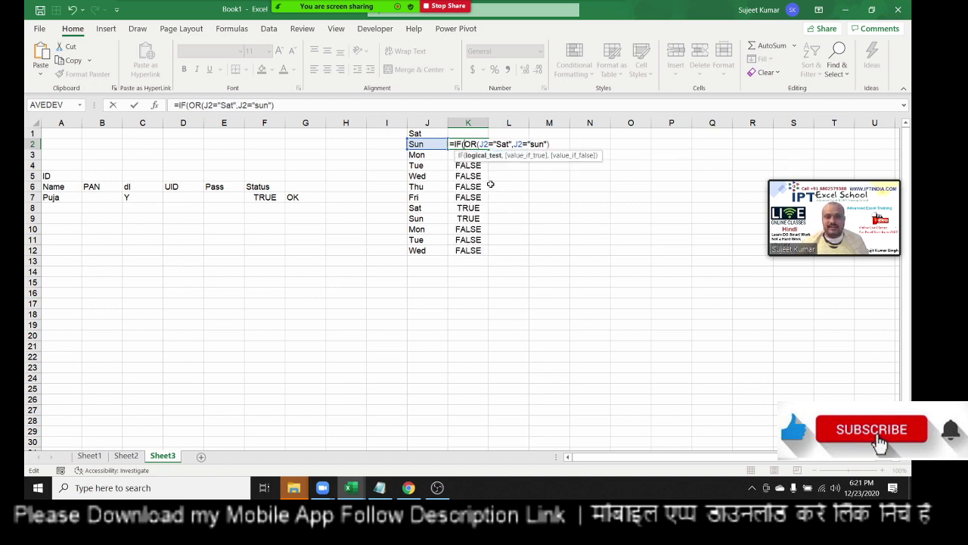
{"action": "type", "text": ","}
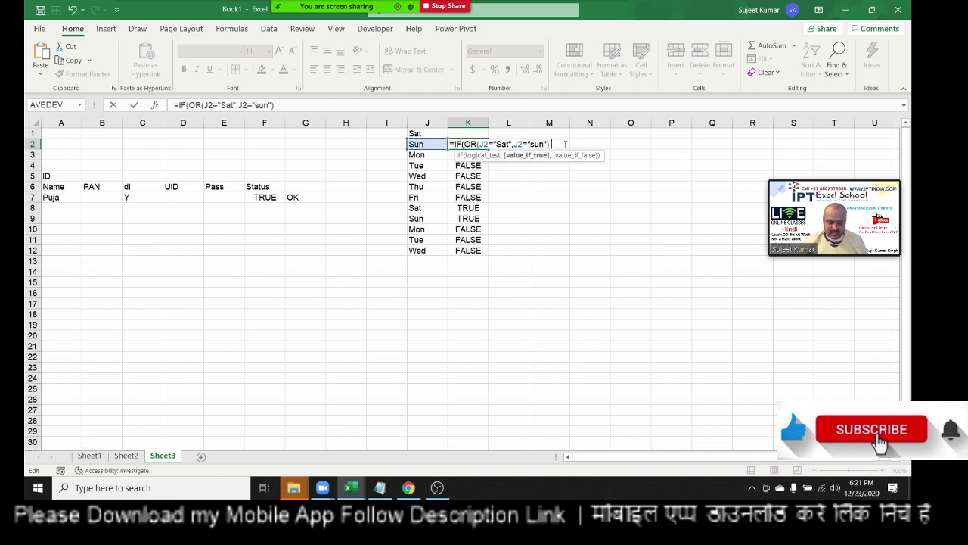
{"action": "type", "text": "\"Wee"}
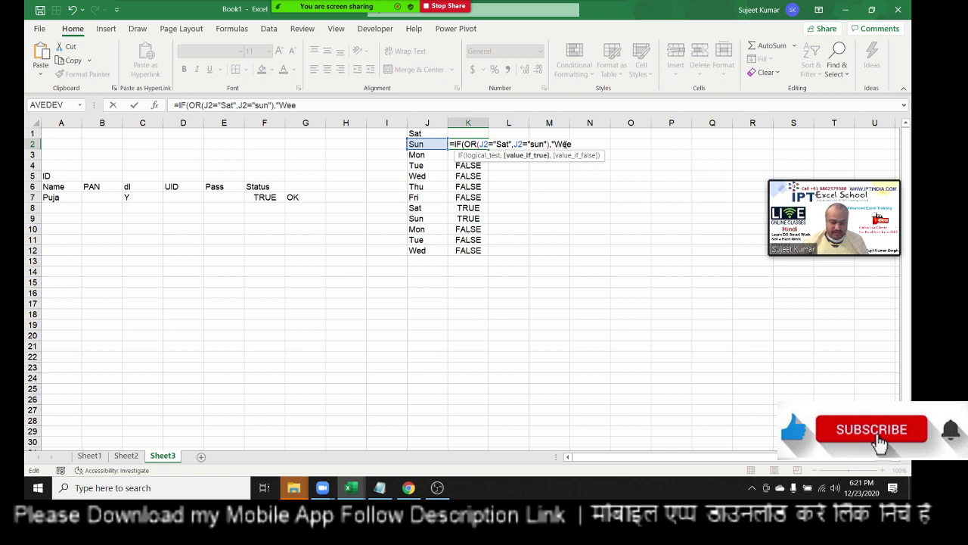
{"action": "type", "text": "kend\""}
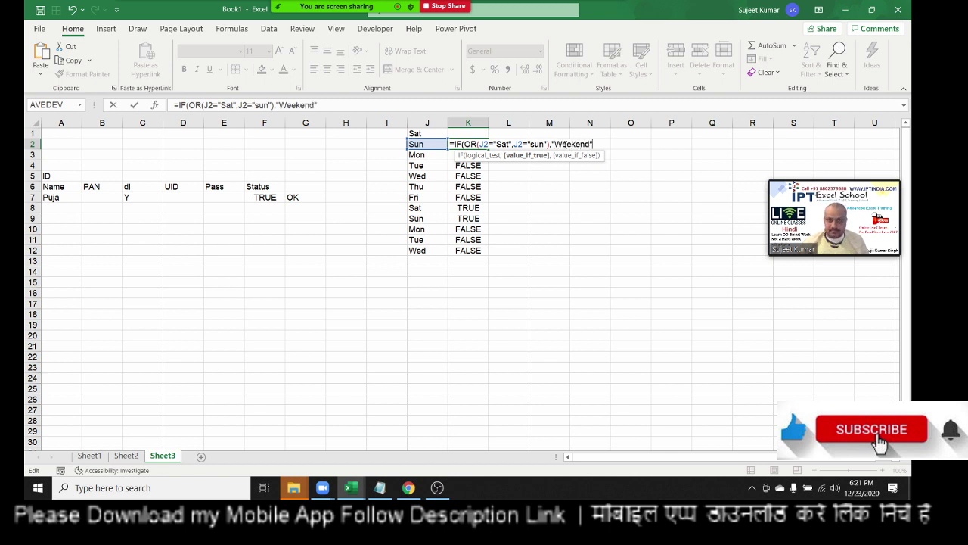
{"action": "type", "text": ",\""}
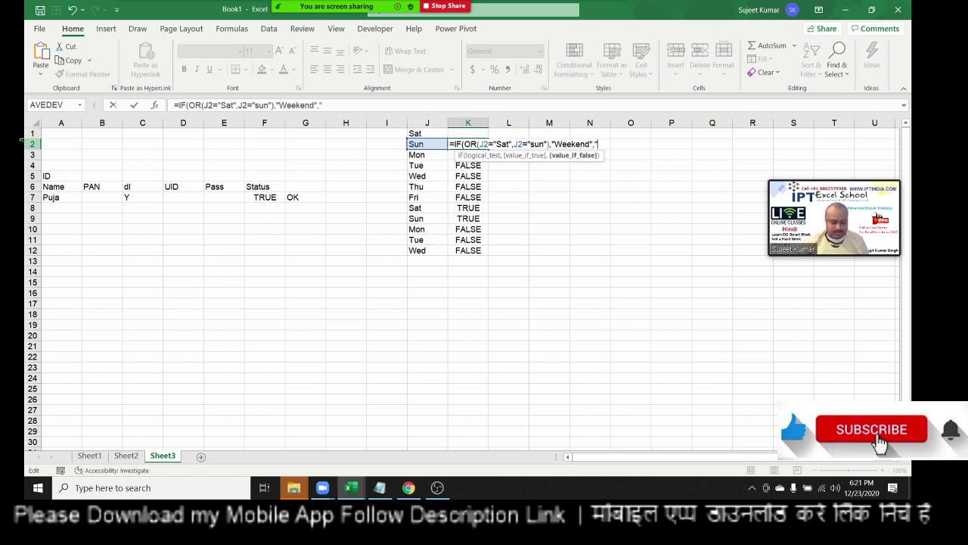
{"action": "type", "text": "Weekda"}
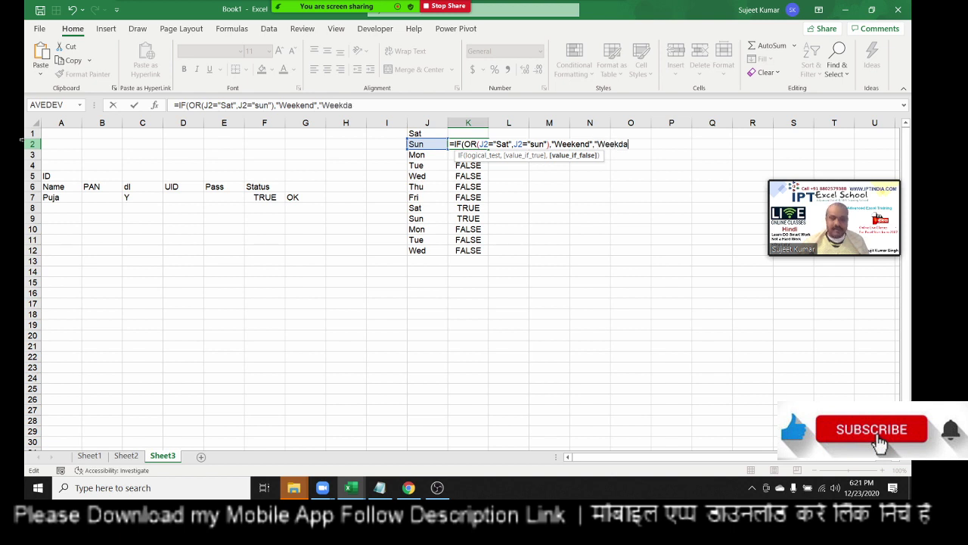
{"action": "type", "text": "y\")"}
{"action": "key", "text": "Return"}
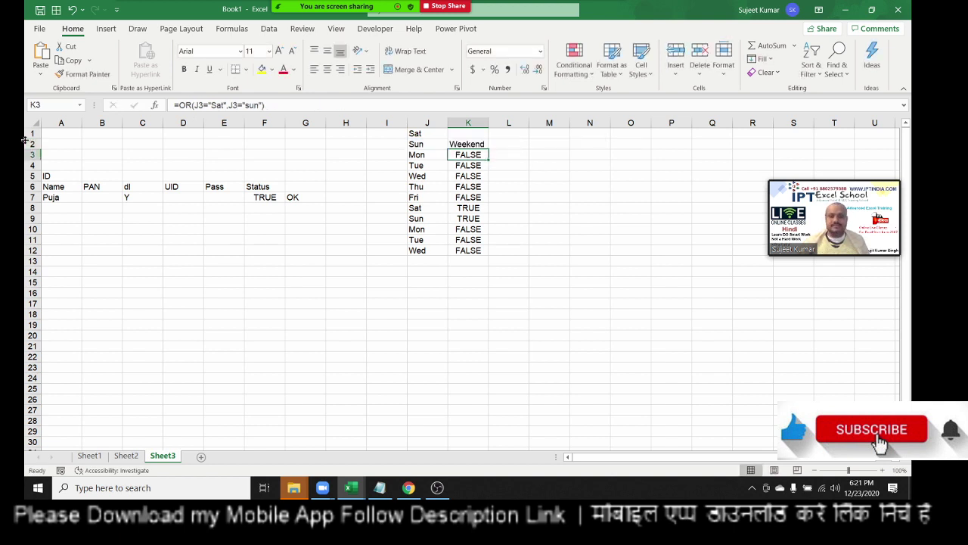
{"action": "key", "text": "Up"}
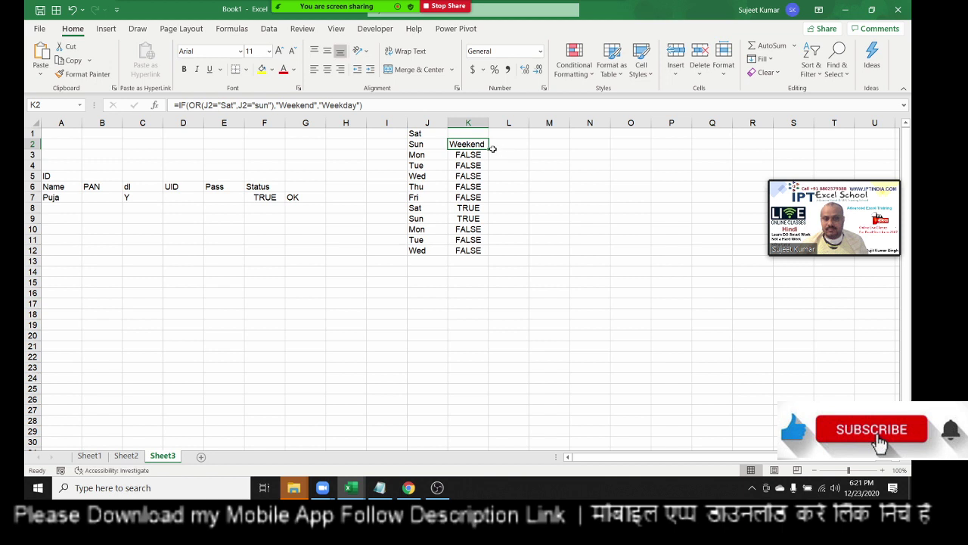
{"action": "double_click", "coordinate": [488, 149]}
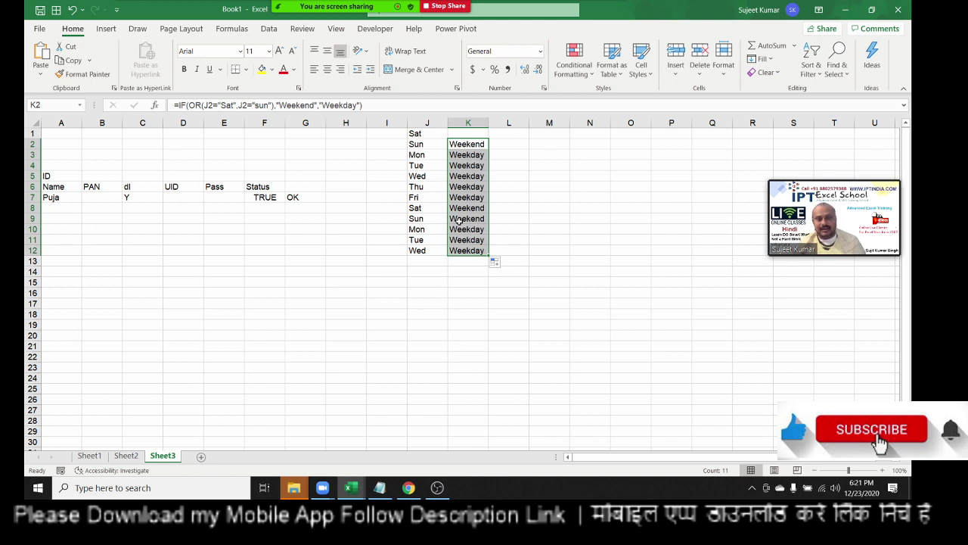
{"action": "key", "text": "Right"}
- Enter =IF(J2="Sat","HD",IF(J2="Sun","Off","Weekday")) in L2
{"action": "type", "text": "=if"}
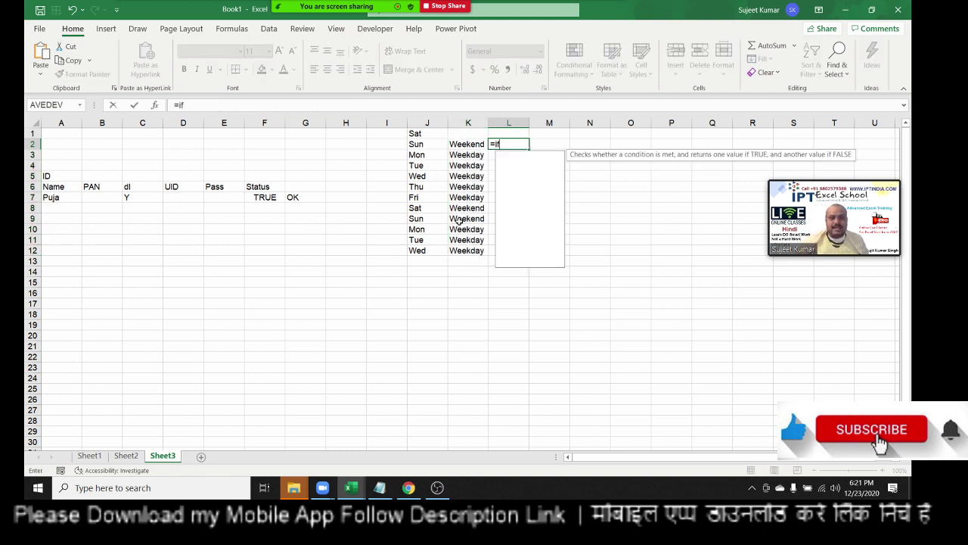
{"action": "key", "text": "Tab"}
{"action": "key", "text": "Left"}
{"action": "key", "text": "Left"}
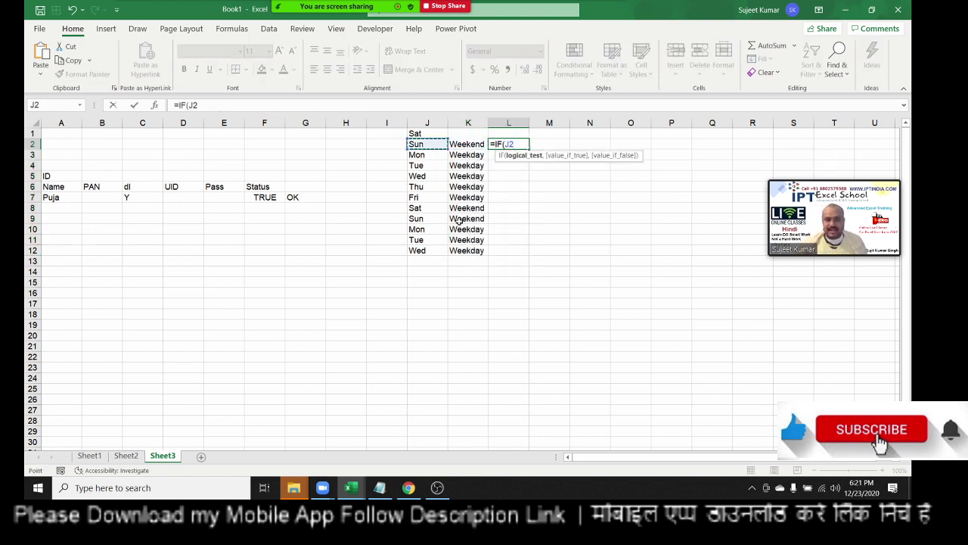
{"action": "type", "text": "=\""}
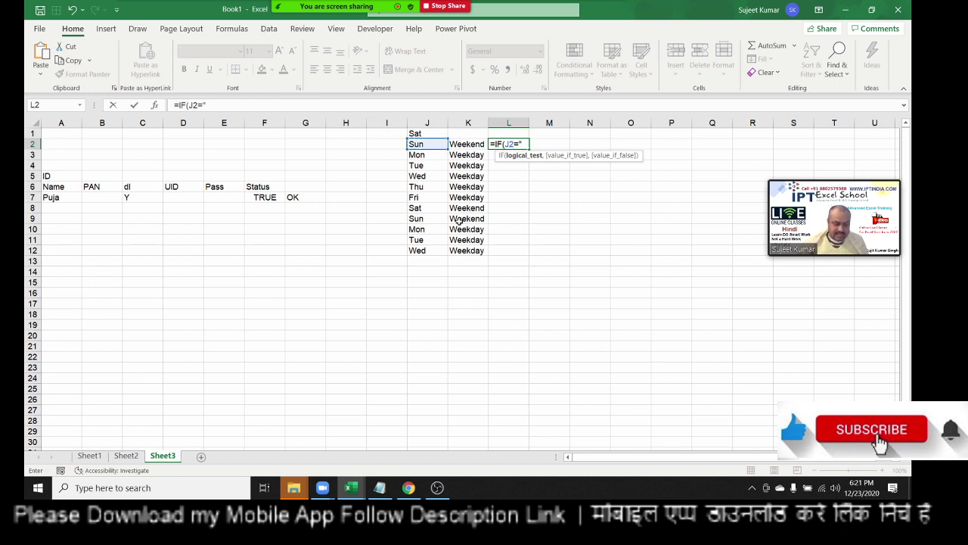
{"action": "type", "text": "Sat\""}
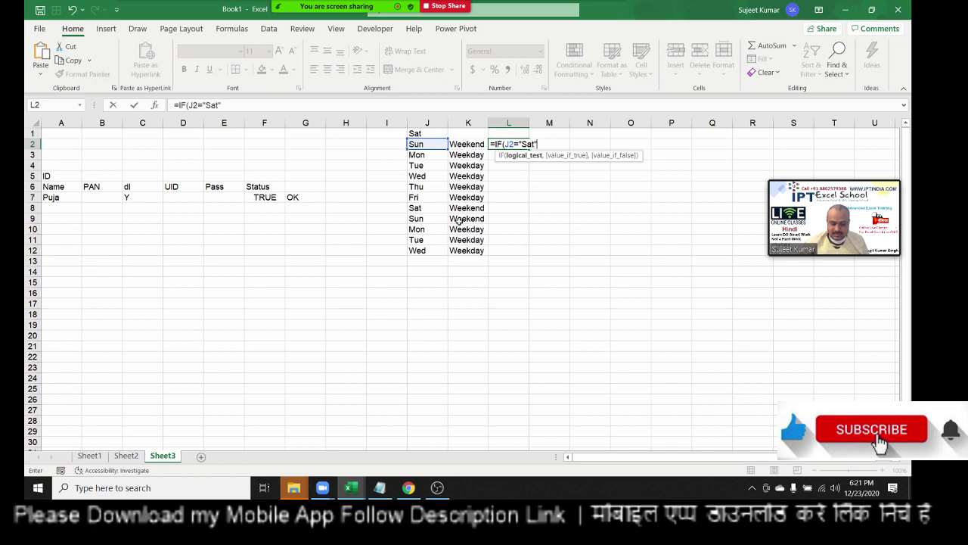
{"action": "type", "text": ",\""}
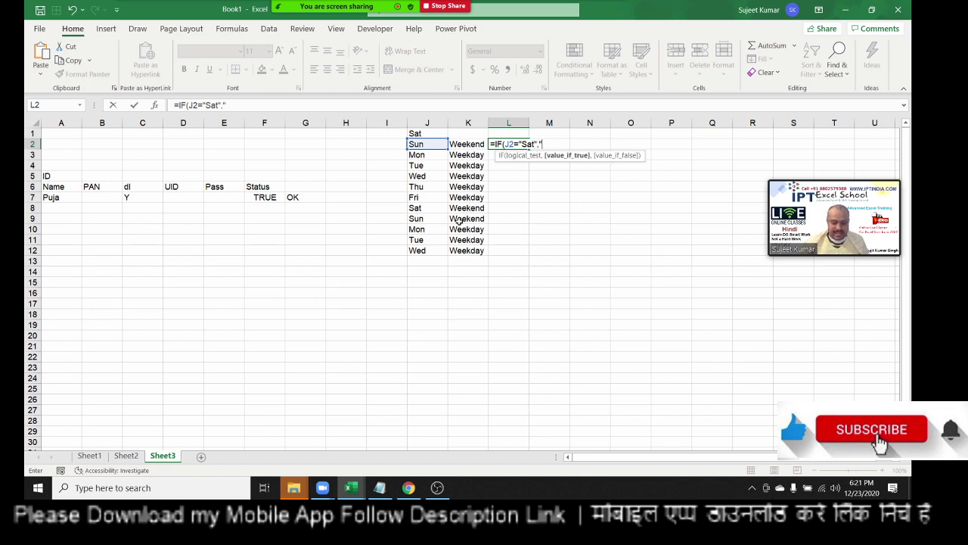
{"action": "type", "text": "HD\""}
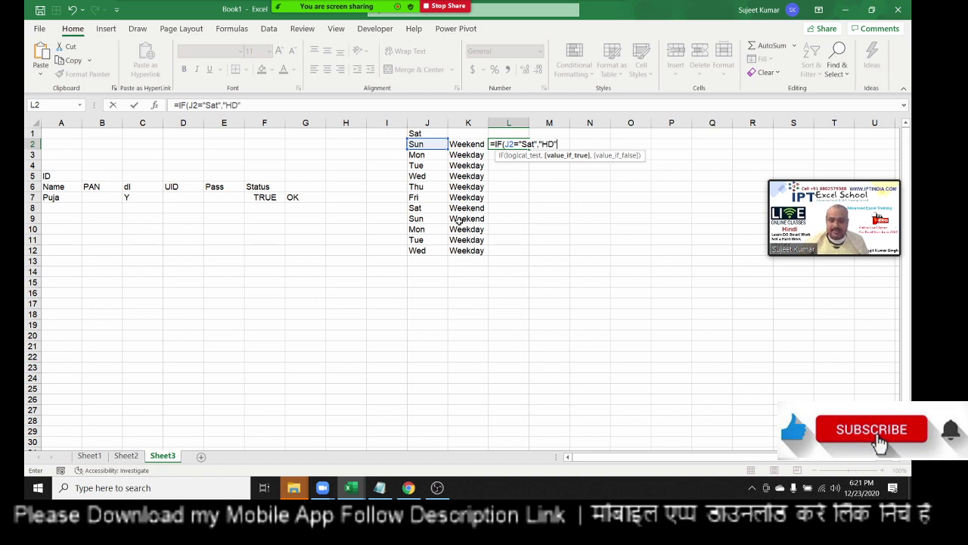
{"action": "type", "text": ",IF("}
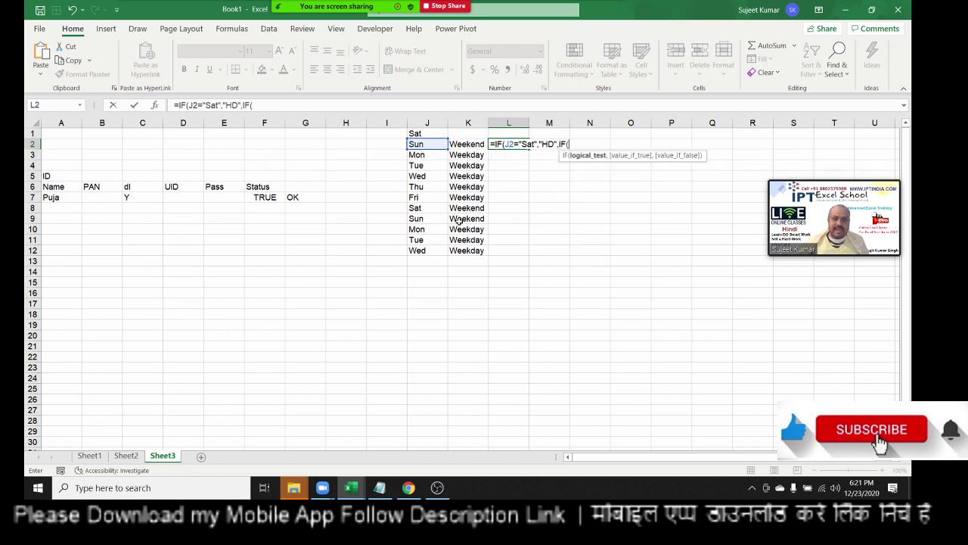
{"action": "key", "text": "Left"}
{"action": "key", "text": "Left"}
{"action": "type", "text": "=\""}
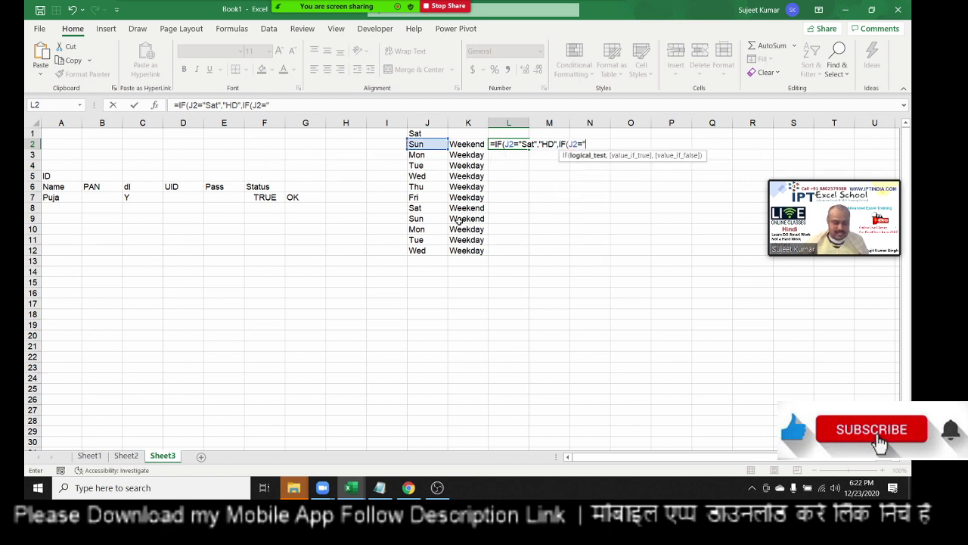
{"action": "type", "text": "Sun"}
{"action": "type", "text": "\",\""}
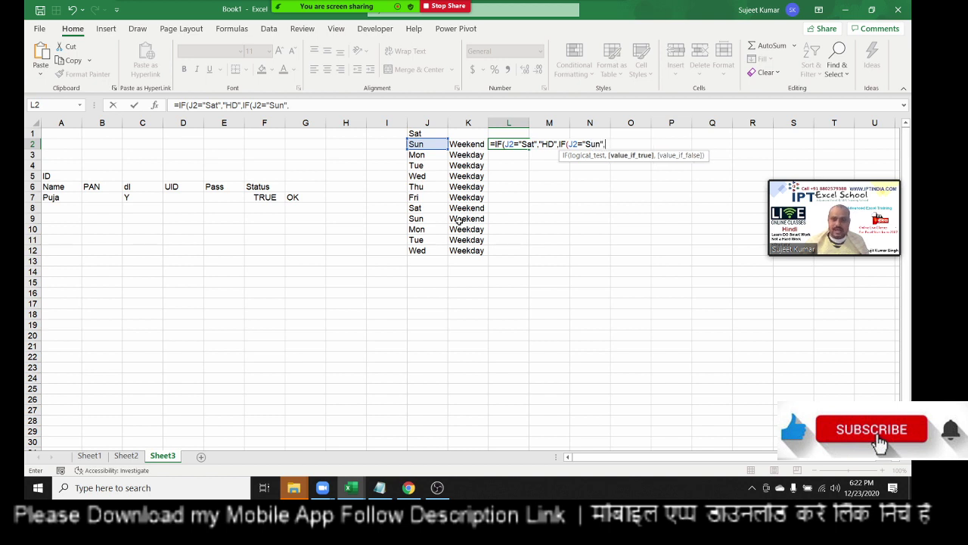
{"action": "type", "text": "Off"}
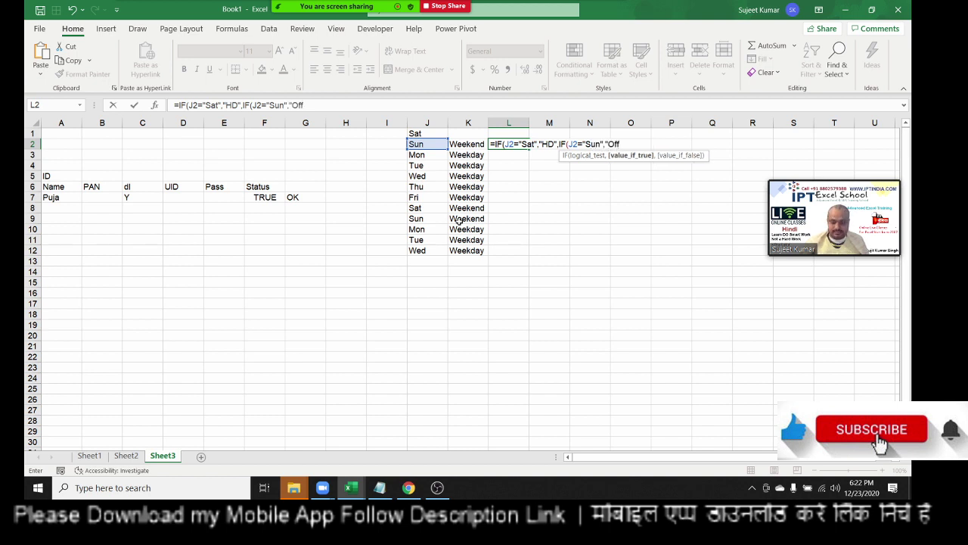
{"action": "type", "text": "\",\""}
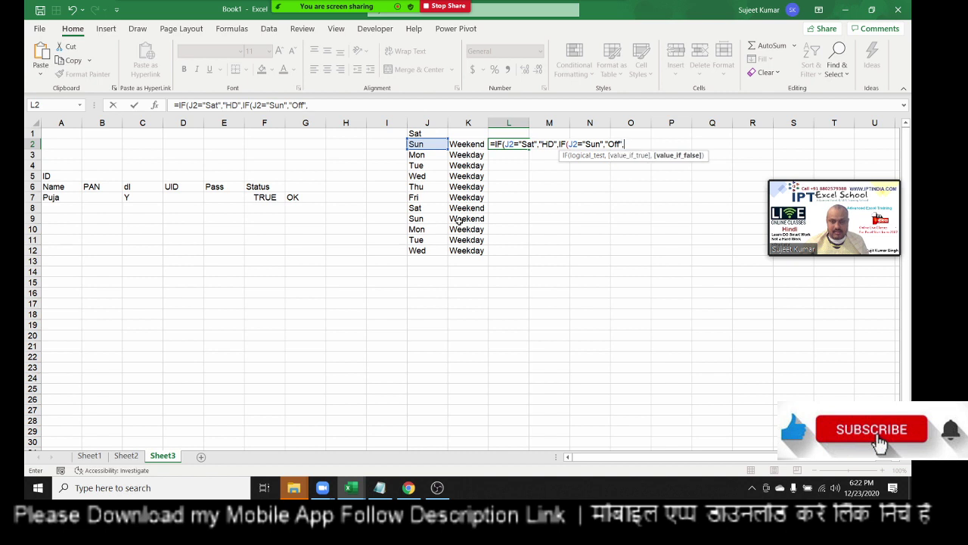
{"action": "type", "text": "W"}
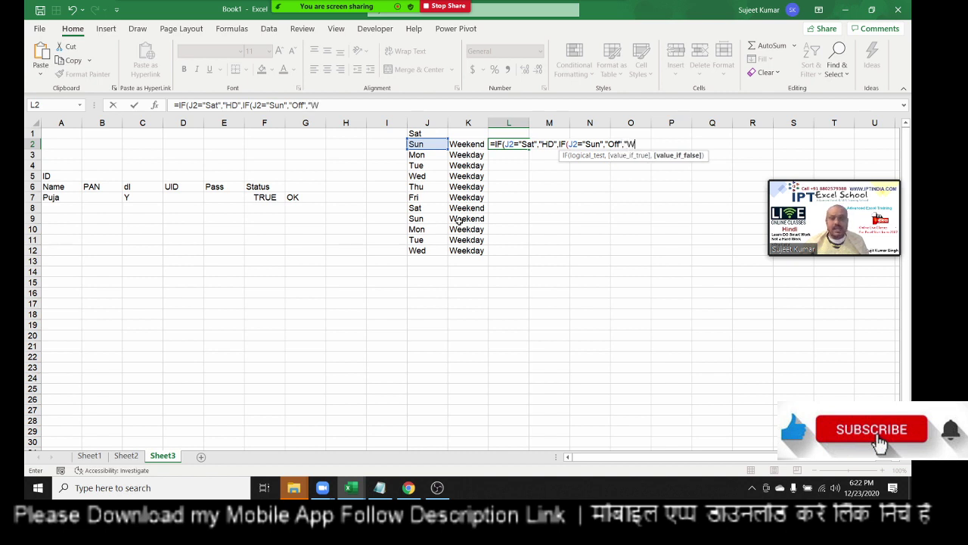
{"action": "type", "text": "eekday"}
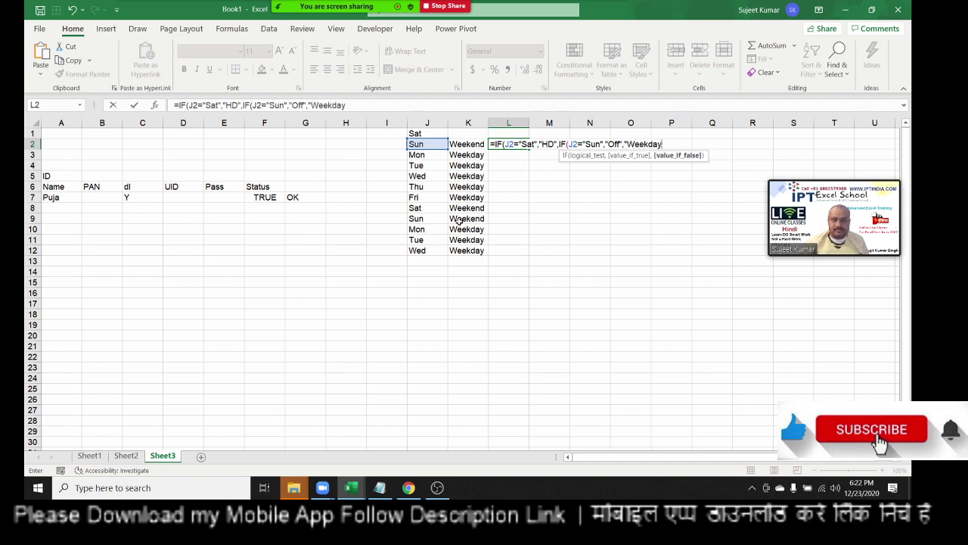
{"action": "type", "text": "\")"}
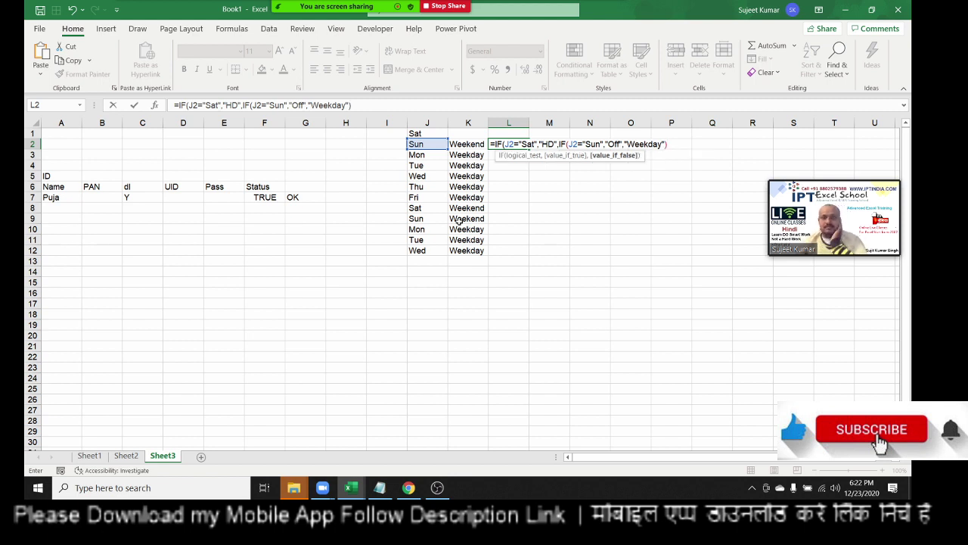
{"action": "key", "text": "Return"}
{"action": "key", "text": "Return"}
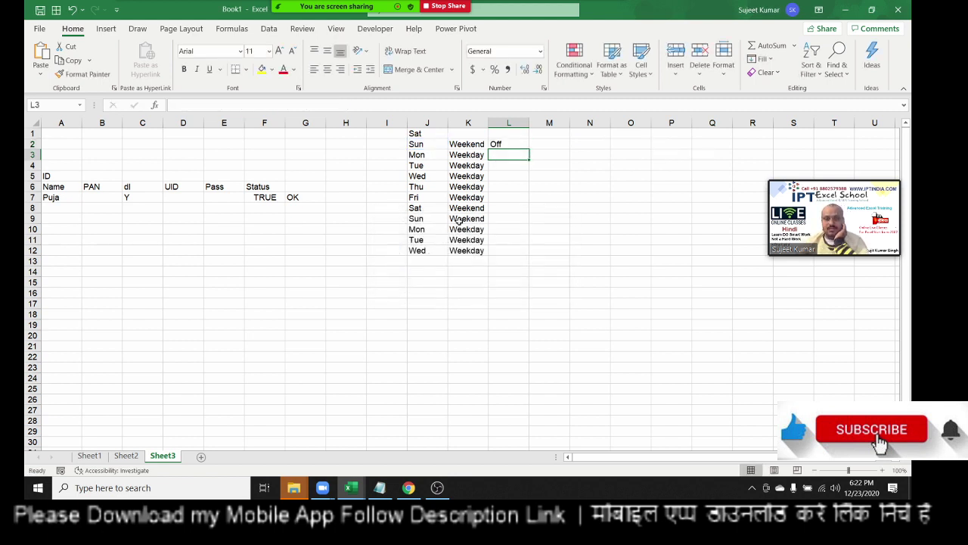
- Fill the L2 formula down through L12 and reopen L2's formula to check it
{"action": "key", "text": "Up"}
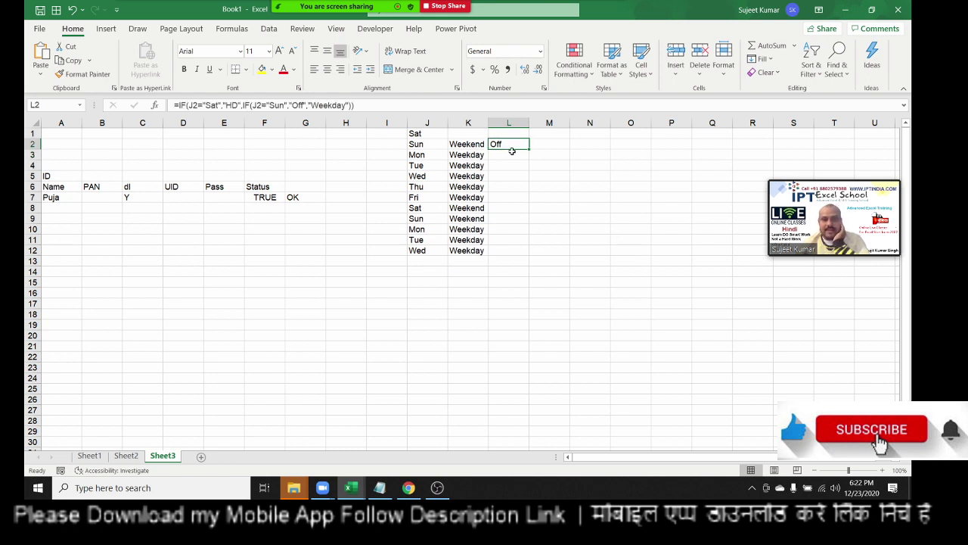
{"action": "double_click", "coordinate": [526, 151]}
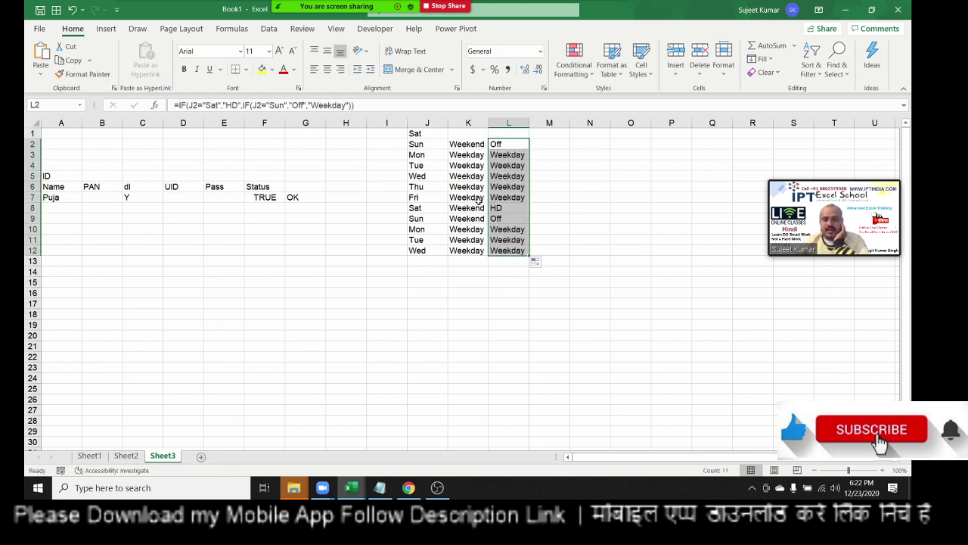
{"action": "double_click", "coordinate": [501, 145]}
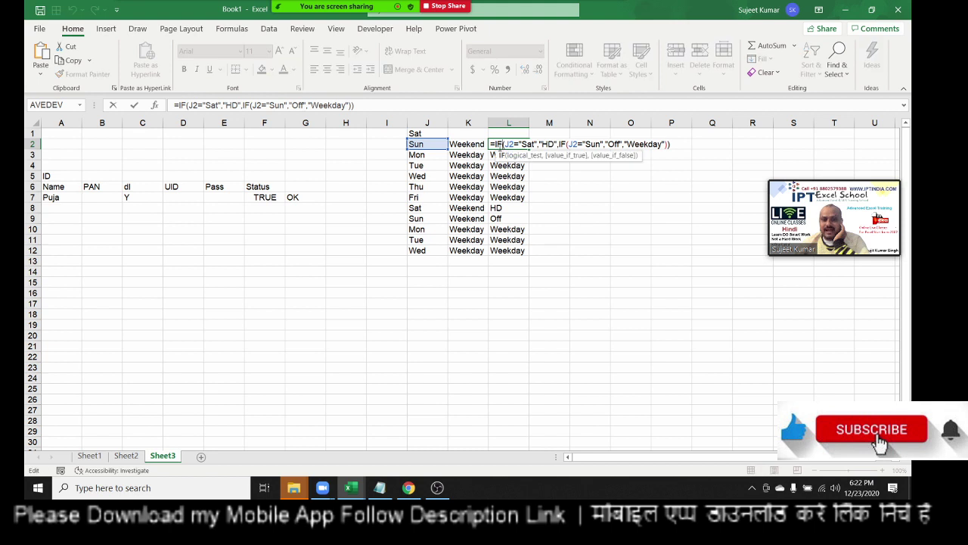
{"action": "left_click", "coordinate": [559, 144]}
{"action": "double_click", "coordinate": [562, 143]}
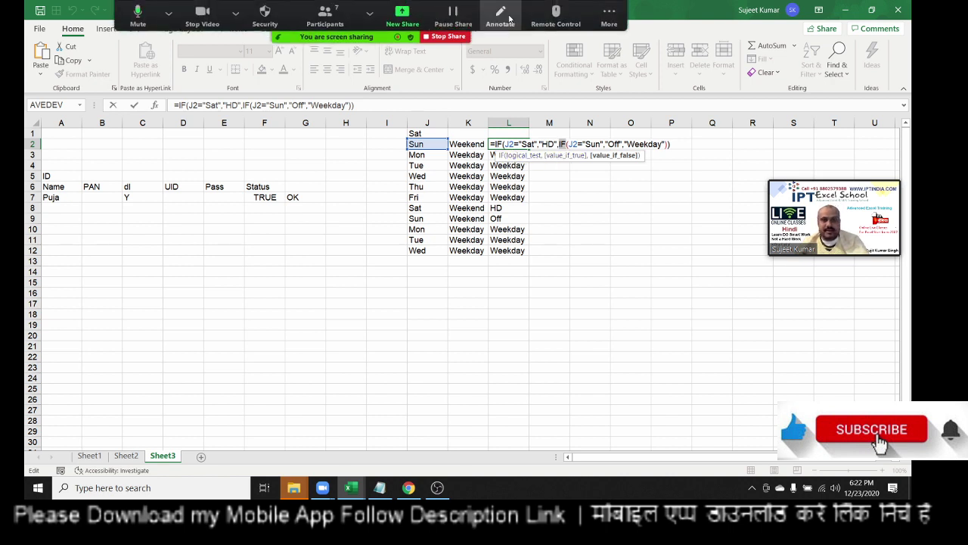
{"action": "left_click", "coordinate": [499, 21]}
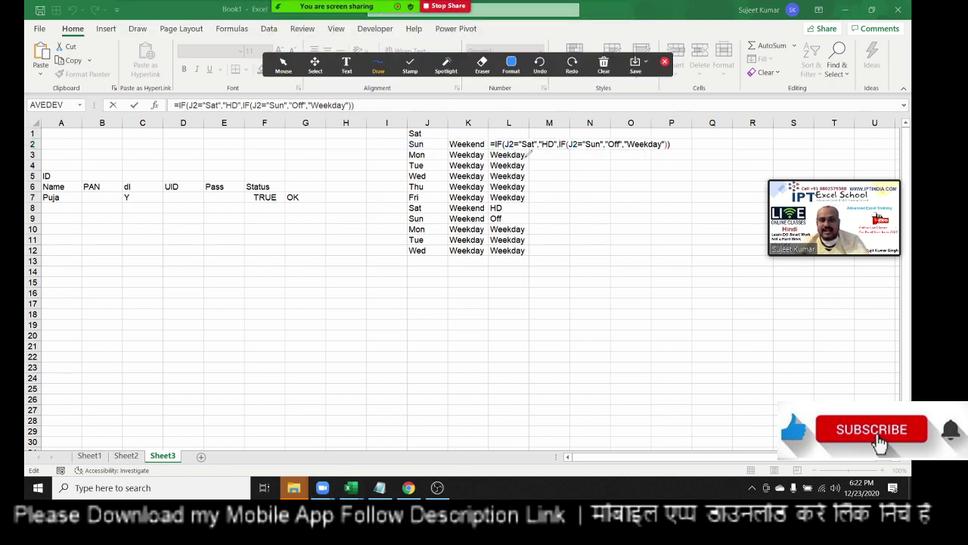
{"action": "mouse_move", "coordinate": [508, 149]}
{"action": "left_mouse_down"}
{"action": "mouse_move", "coordinate": [538, 148]}
{"action": "mouse_move", "coordinate": [537, 122]}
{"action": "mouse_move", "coordinate": [557, 141]}
{"action": "mouse_move", "coordinate": [672, 150]}
{"action": "left_mouse_up"}
{"action": "mouse_move", "coordinate": [612, 155]}
{"action": "left_mouse_down"}
{"action": "mouse_move", "coordinate": [623, 158]}
{"action": "mouse_move", "coordinate": [617, 166]}
{"action": "mouse_move", "coordinate": [591, 133]}
{"action": "mouse_move", "coordinate": [611, 131]}
{"action": "mouse_move", "coordinate": [612, 145]}
{"action": "mouse_move", "coordinate": [659, 159]}
{"action": "mouse_move", "coordinate": [660, 168]}
{"action": "left_mouse_up"}
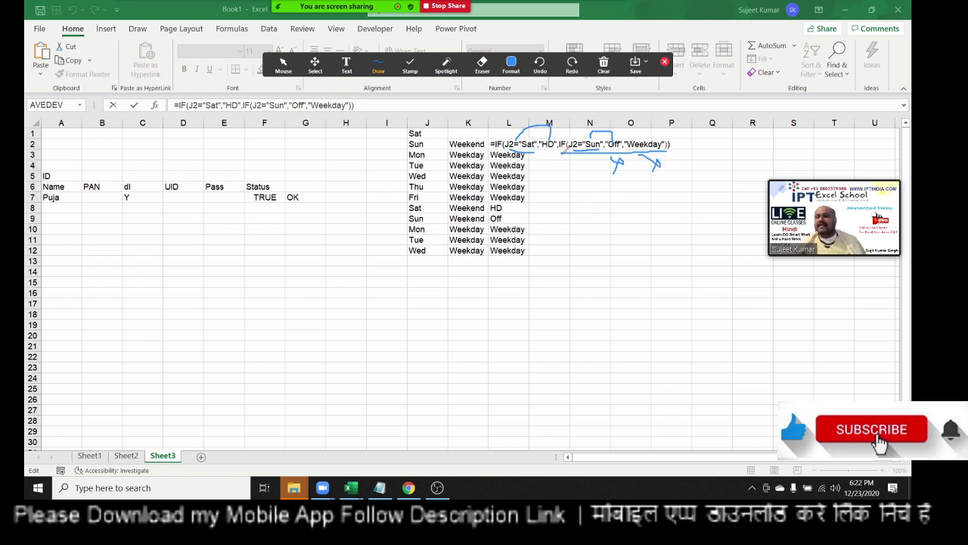
{"action": "left_click", "coordinate": [603, 65]}
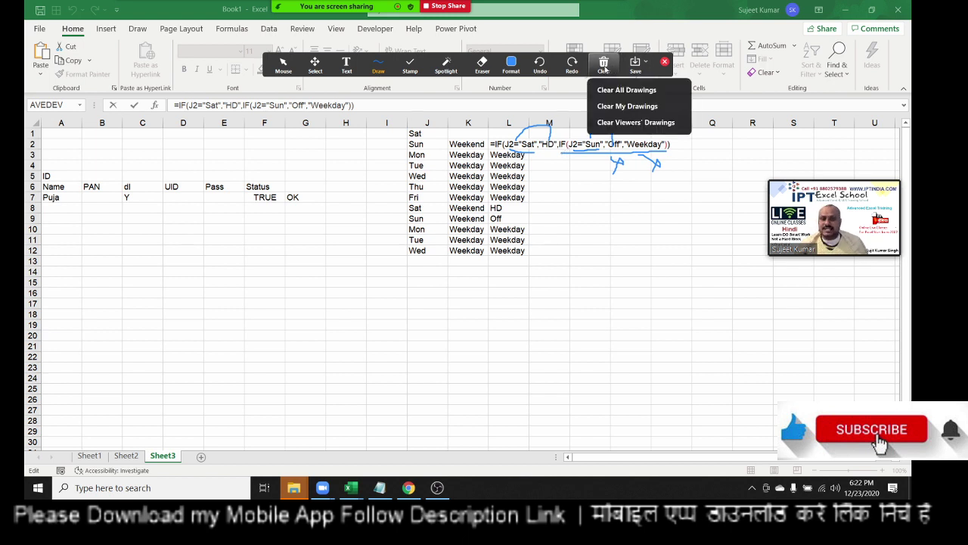
{"action": "left_click", "coordinate": [623, 91]}
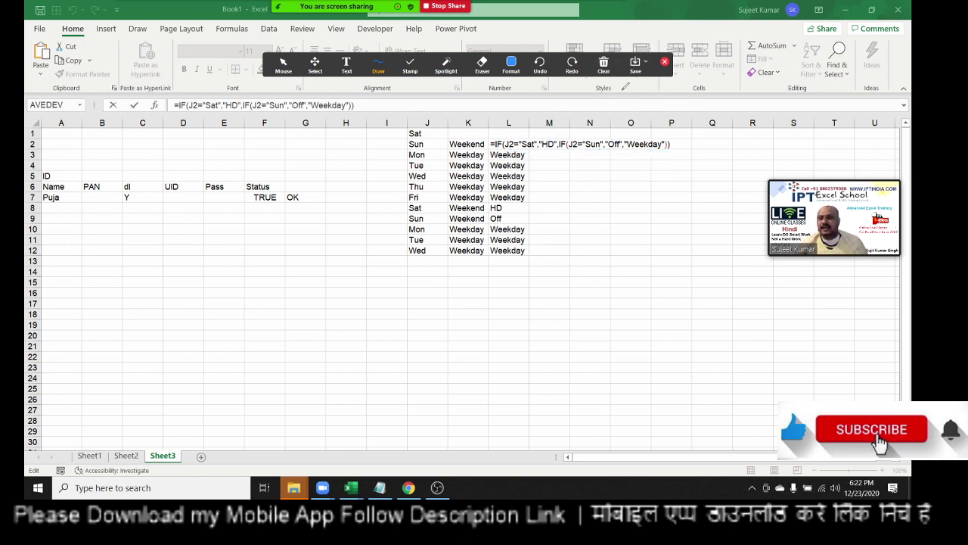
{"action": "left_click", "coordinate": [665, 62]}
{"action": "left_click", "coordinate": [522, 143]}
{"action": "key", "text": "Return"}
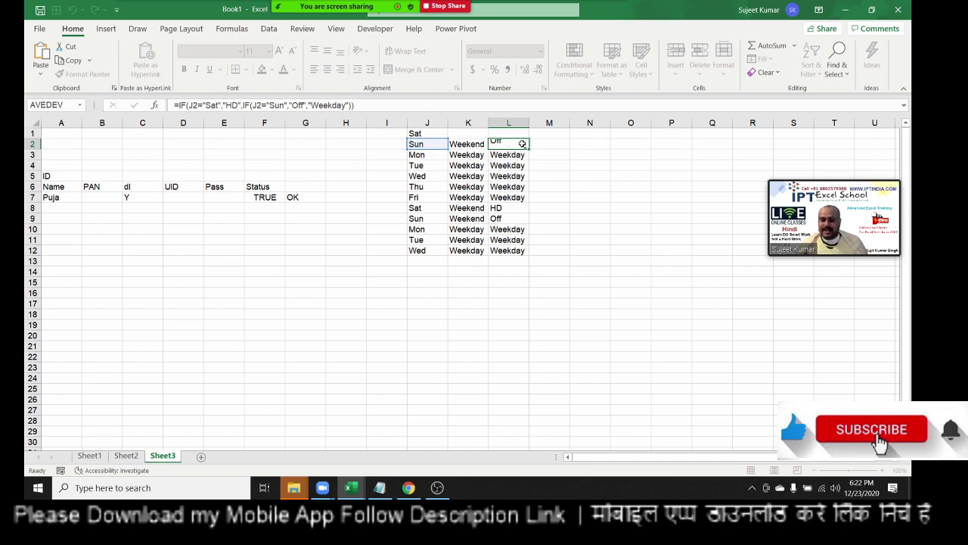
{"action": "left_click", "coordinate": [126, 456]}
{"action": "double_click", "coordinate": [331, 162]}
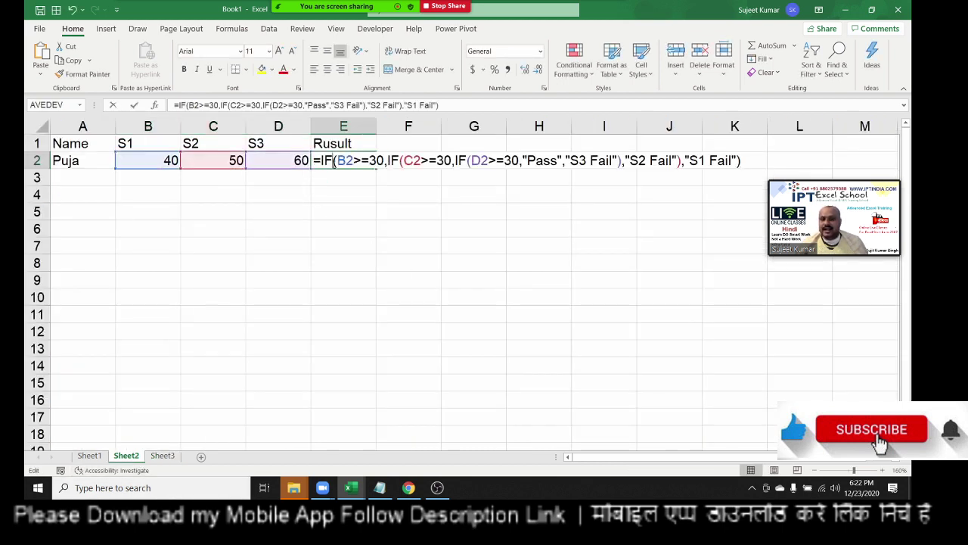
{"action": "left_click", "coordinate": [399, 161]}
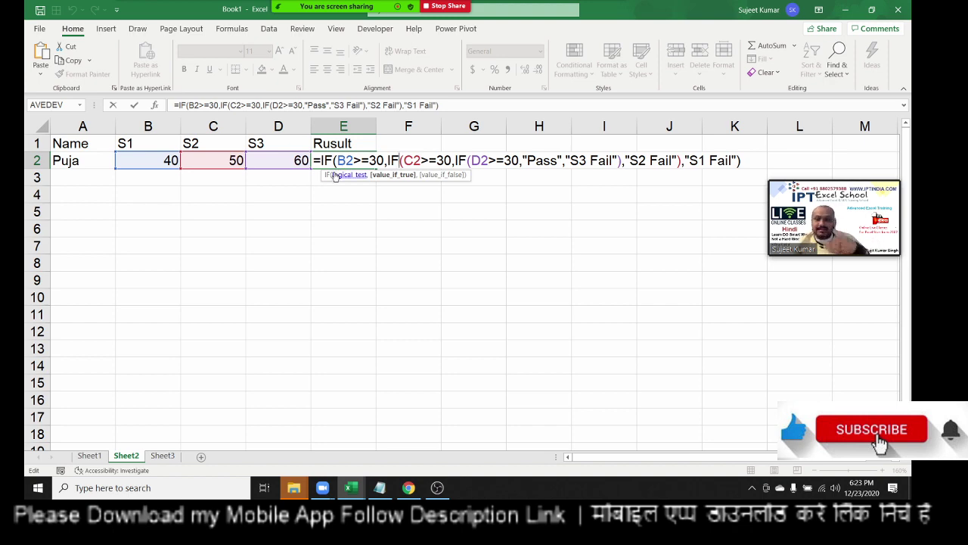
{"action": "left_click", "coordinate": [162, 455]}
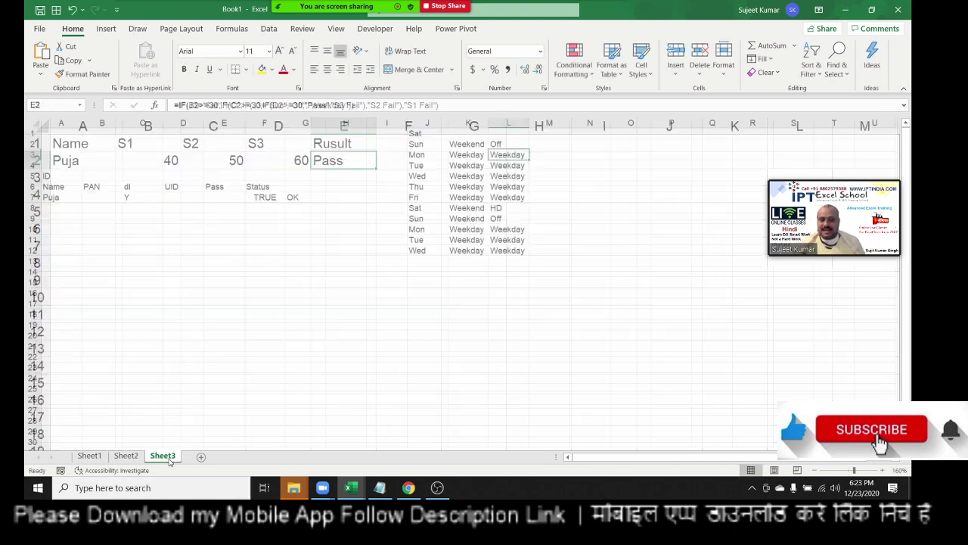
{"action": "double_click", "coordinate": [503, 144]}
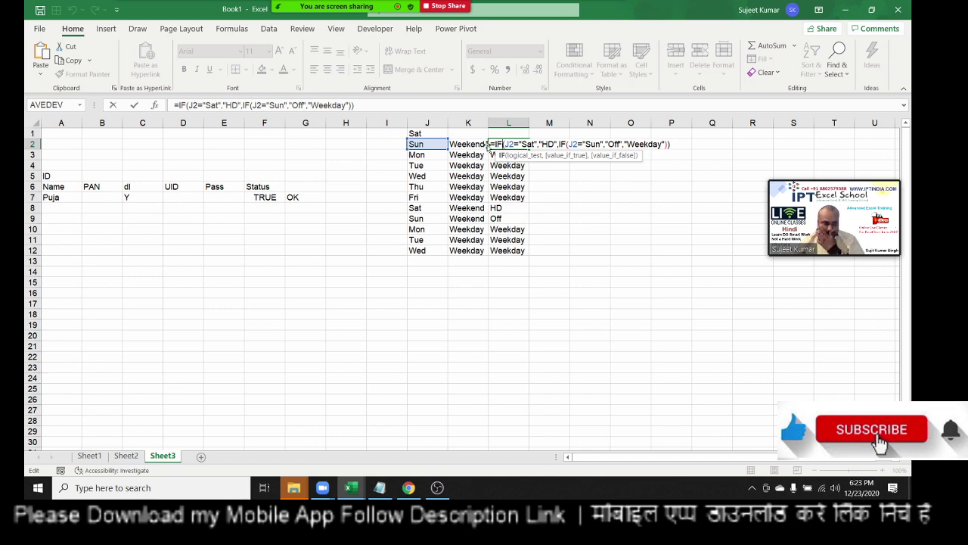
- Clear the old TRUE and OK results from F7:G7, then return to F7 under Status
{"action": "left_click", "coordinate": [264, 239]}
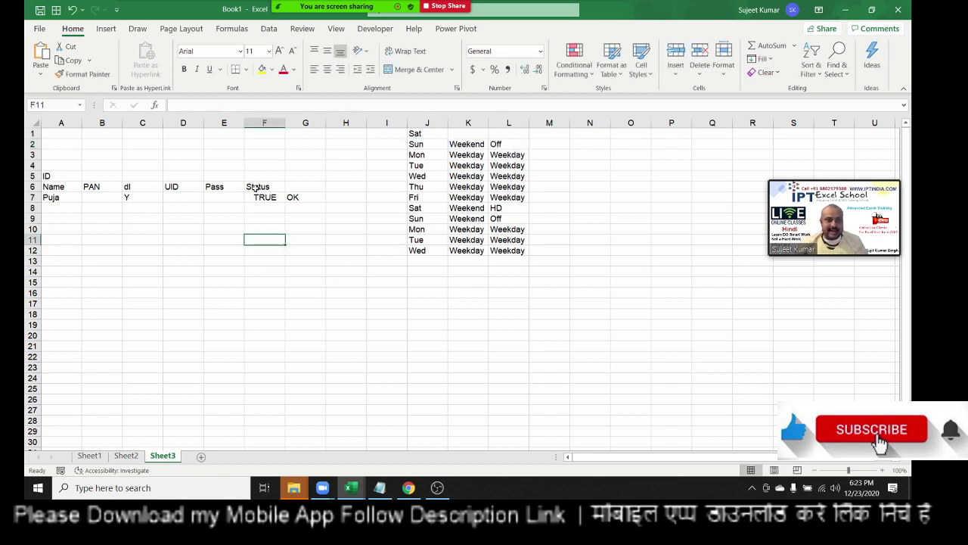
{"action": "left_click", "coordinate": [255, 190]}
{"action": "left_click_drag", "start_coordinate": [255, 198], "coordinate": [312, 196]}
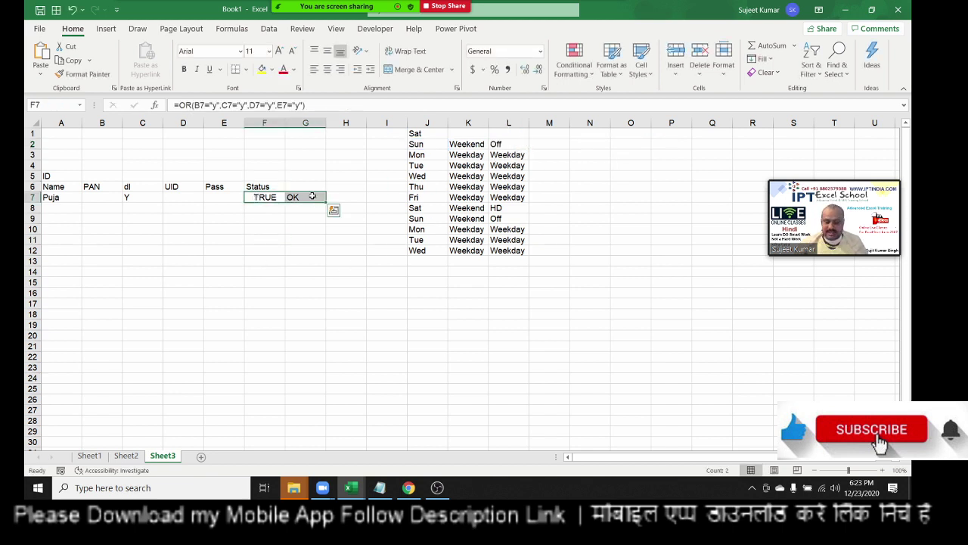
{"action": "key", "text": "Delete"}
{"action": "key", "text": "Left"}
{"action": "key", "text": "Left"}
{"action": "key", "text": "Left"}
{"action": "key", "text": "Left"}
{"action": "key", "text": "Left"}
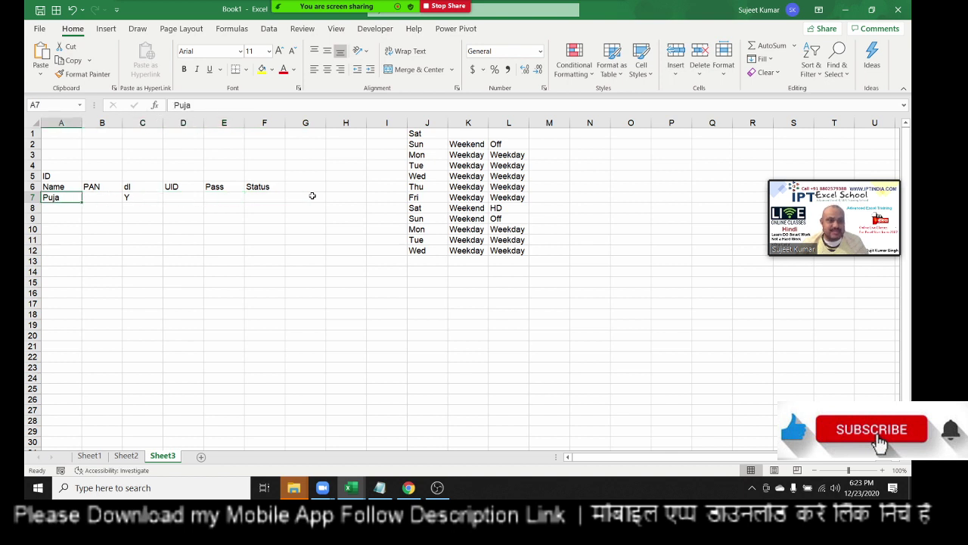
{"action": "key", "text": "Right"}
{"action": "key", "text": "Right"}
{"action": "key", "text": "Up"}
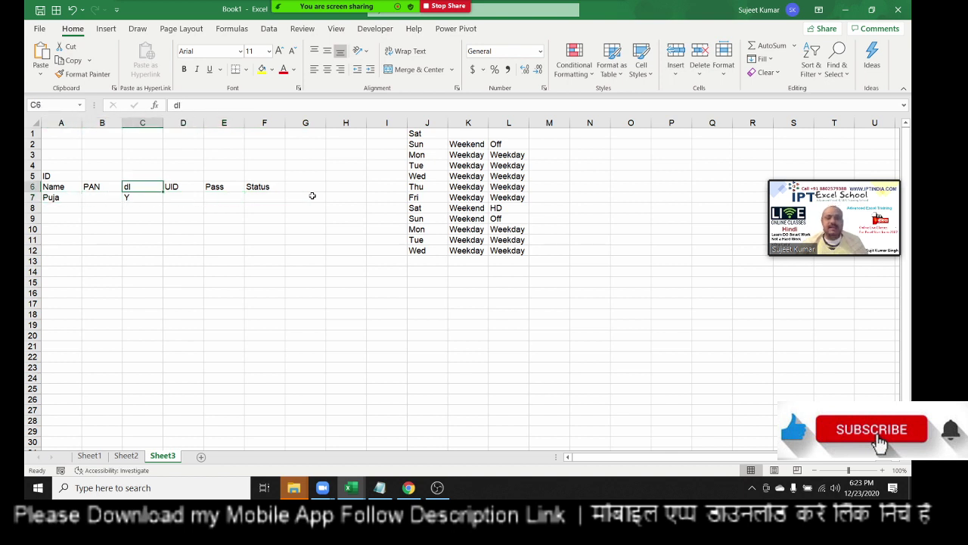
{"action": "key", "text": "Right"}
{"action": "key", "text": "Right"}
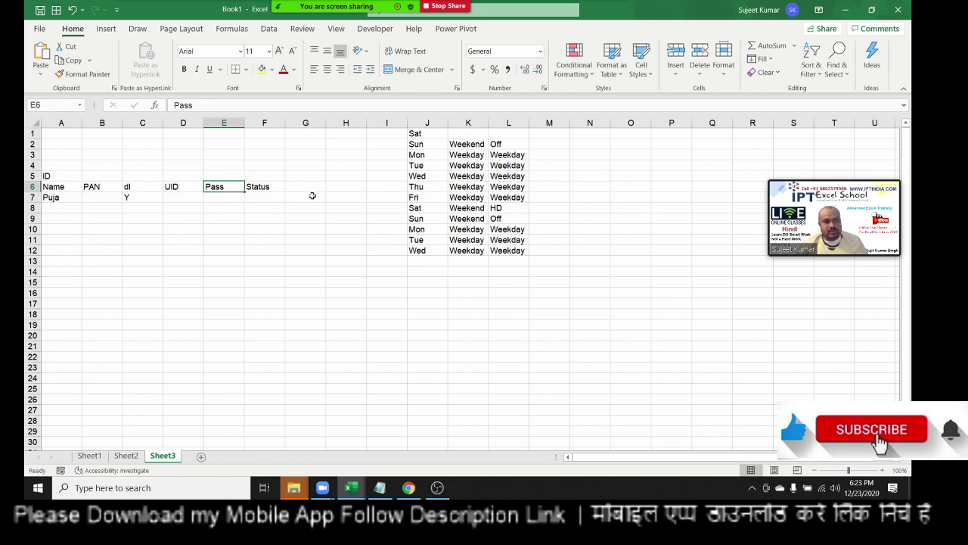
{"action": "key", "text": "Right"}
{"action": "key", "text": "Down"}
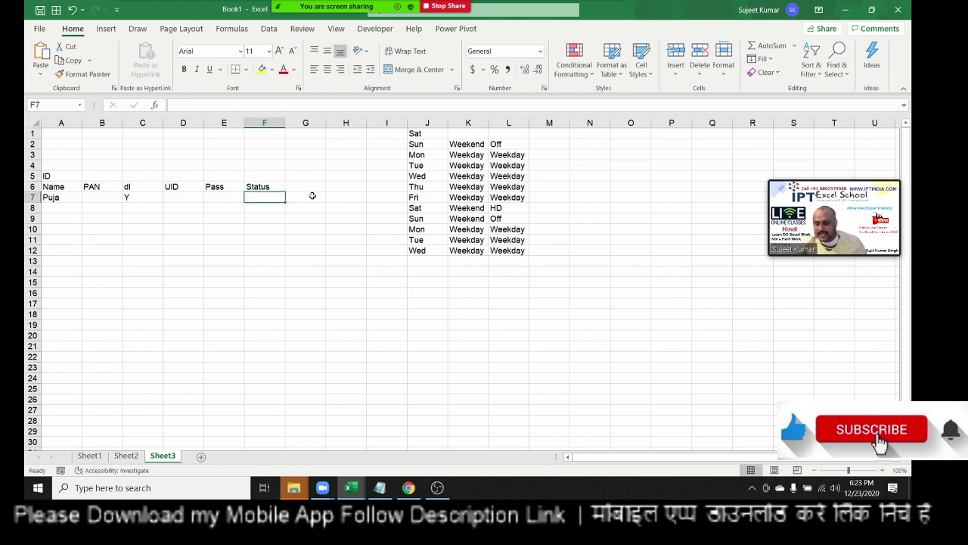
- Enter =OR(B7="y",C7="y",D7="y",E7="y") in F7 so it shows TRUE
{"action": "type", "text": "="}
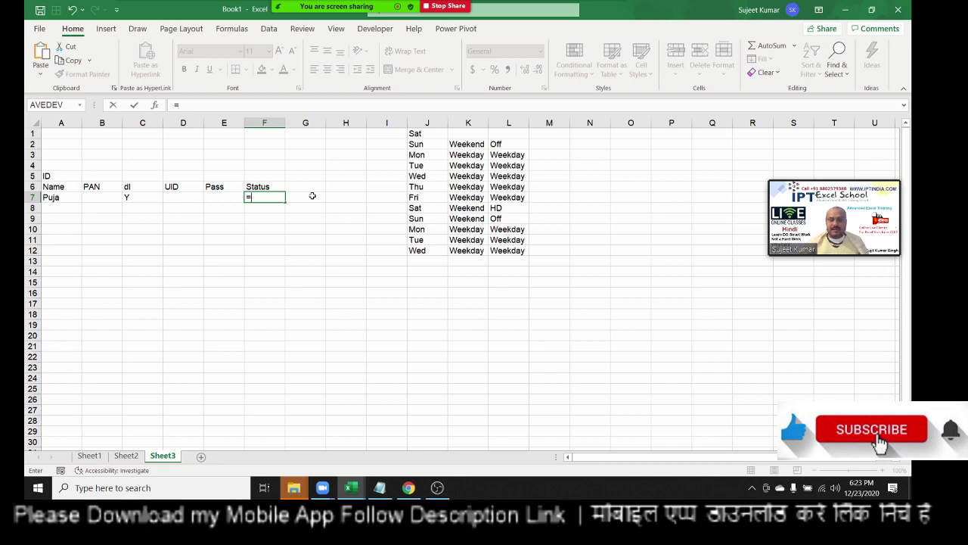
{"action": "type", "text": "O"}
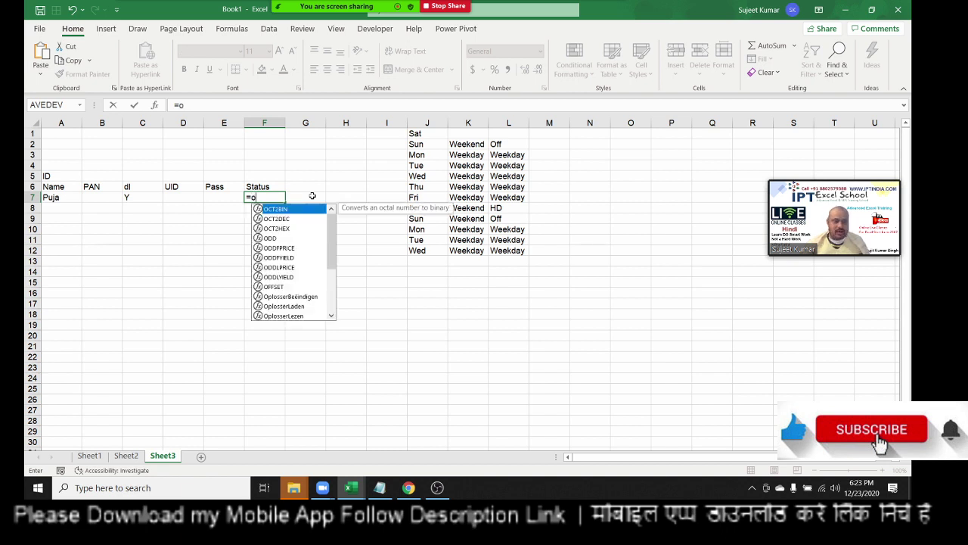
{"action": "type", "text": "R("}
{"action": "key", "text": "Left"}
{"action": "key", "text": "Left"}
{"action": "key", "text": "Left"}
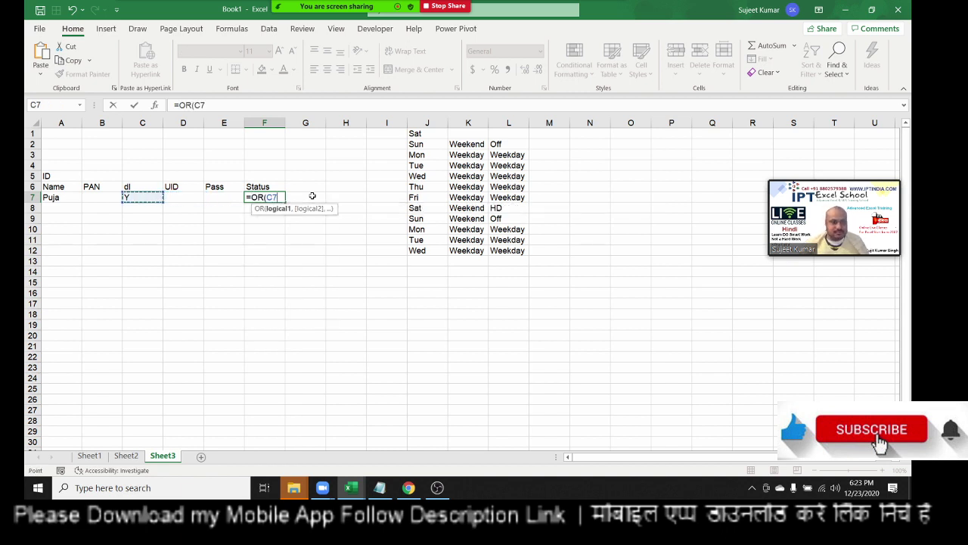
{"action": "key", "text": "Left"}
{"action": "type", "text": "=\"y"}
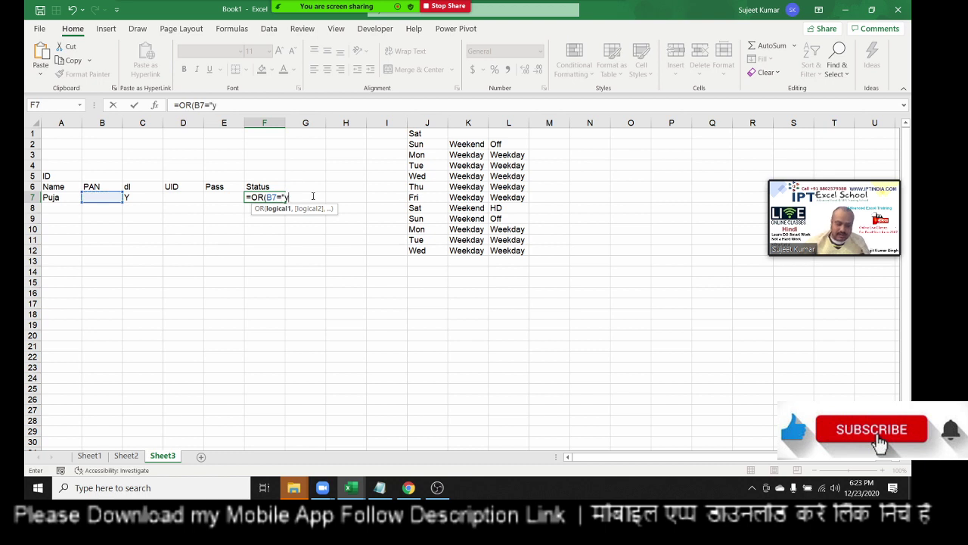
{"action": "type", "text": "\""}
{"action": "key", "text": "Left"}
{"action": "key", "text": "Left"}
{"action": "key", "text": "Left"}
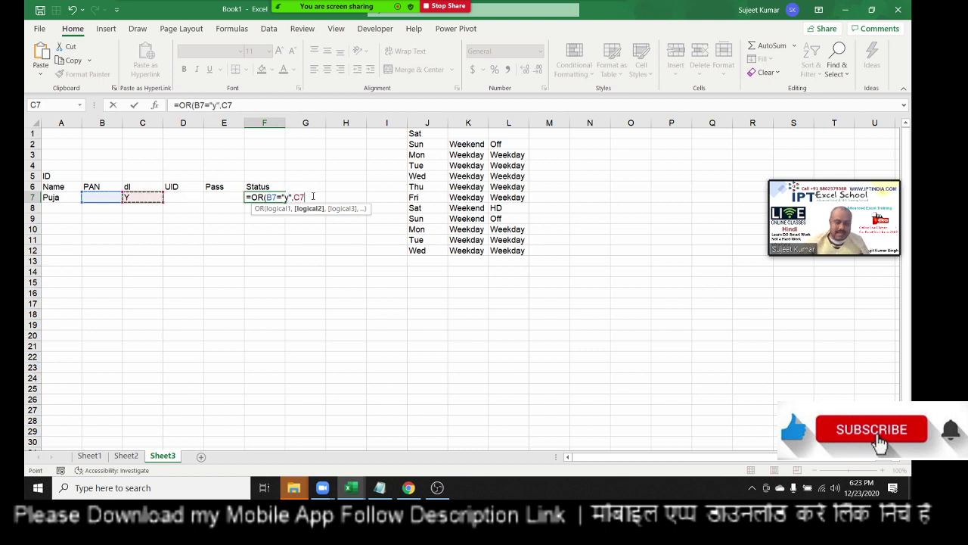
{"action": "type", "text": "=\"y\","}
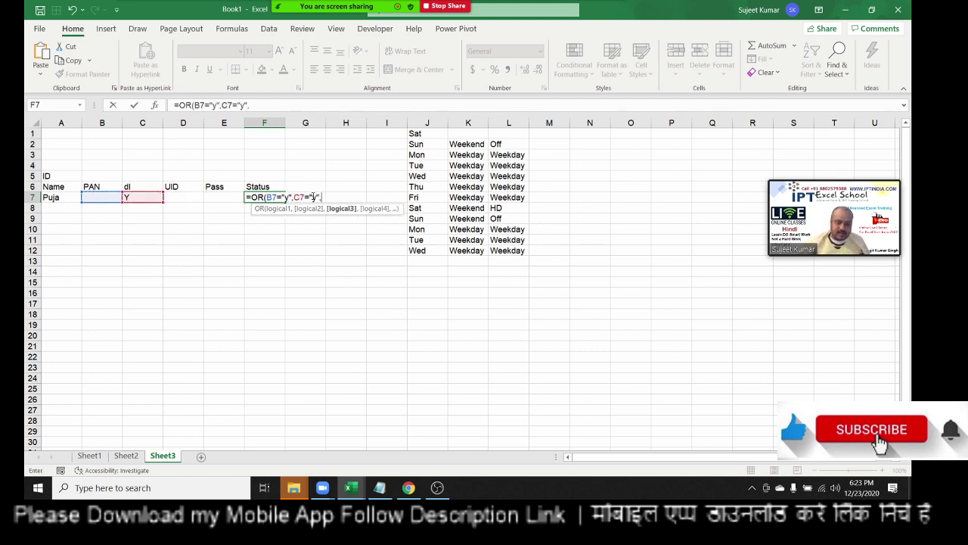
{"action": "key", "text": "Left"}
{"action": "key", "text": "Left"}
{"action": "type", "text": "="}
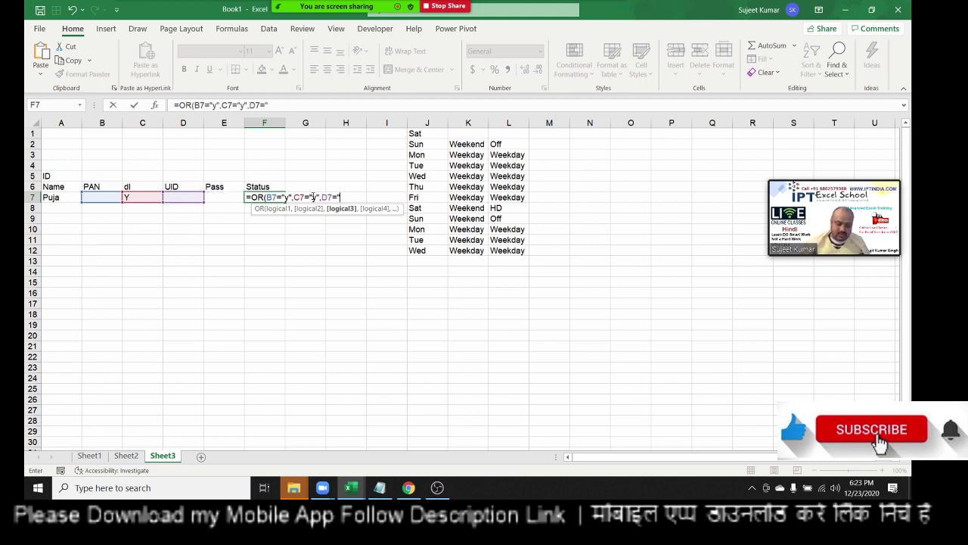
{"action": "type", "text": "\"y\","}
{"action": "key", "text": "Left"}
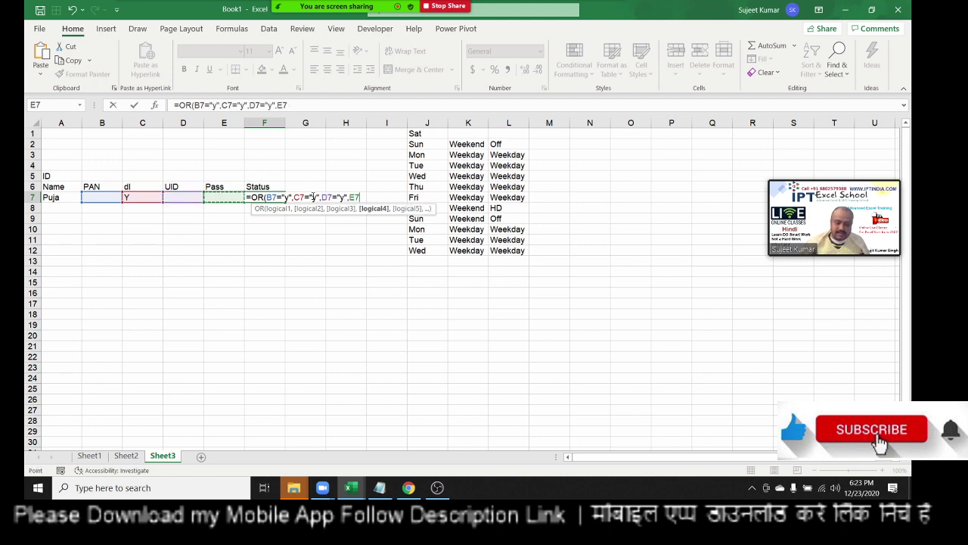
{"action": "type", "text": "=\"y\""}
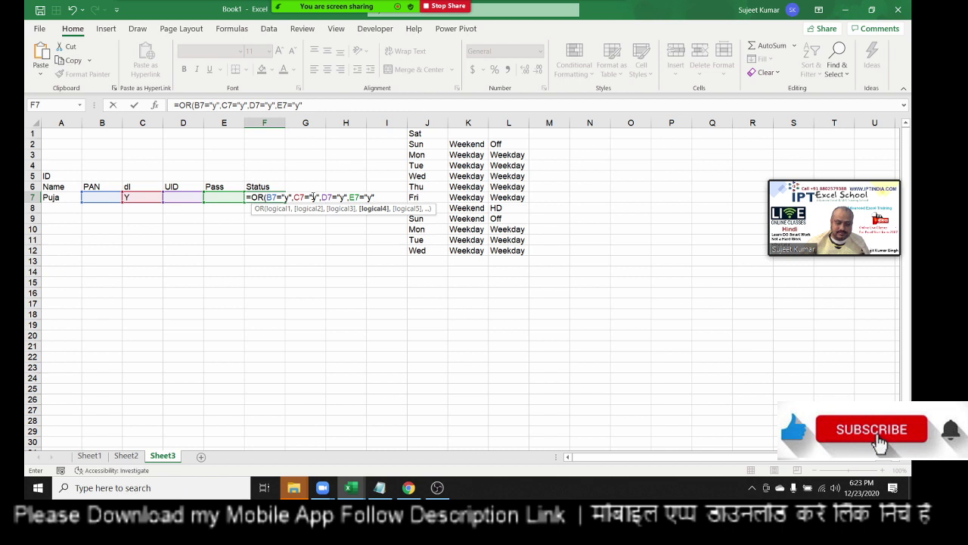
{"action": "type", "text": ")"}
{"action": "key", "text": "ctrl+Return"}
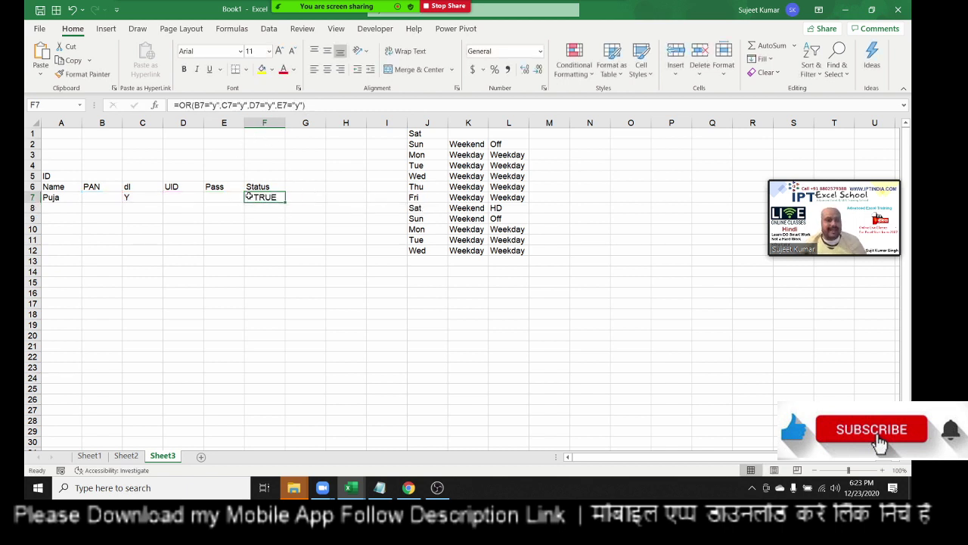
{"action": "left_click", "coordinate": [305, 198]}
- Start G7's nested IF returning "OK" when B7 or C7 equals "y"
{"action": "type", "text": "=if"}
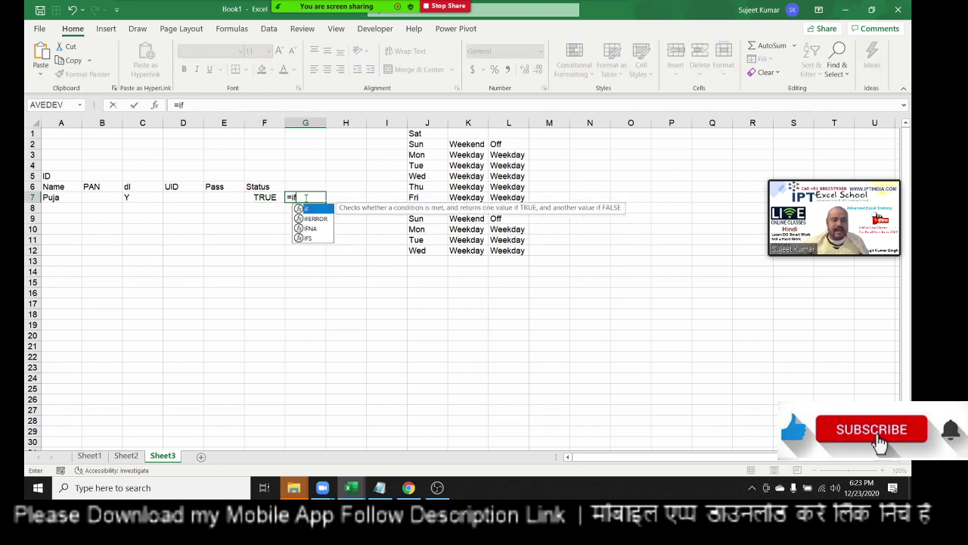
{"action": "key", "text": "Tab"}
{"action": "left_click", "coordinate": [112, 195]}
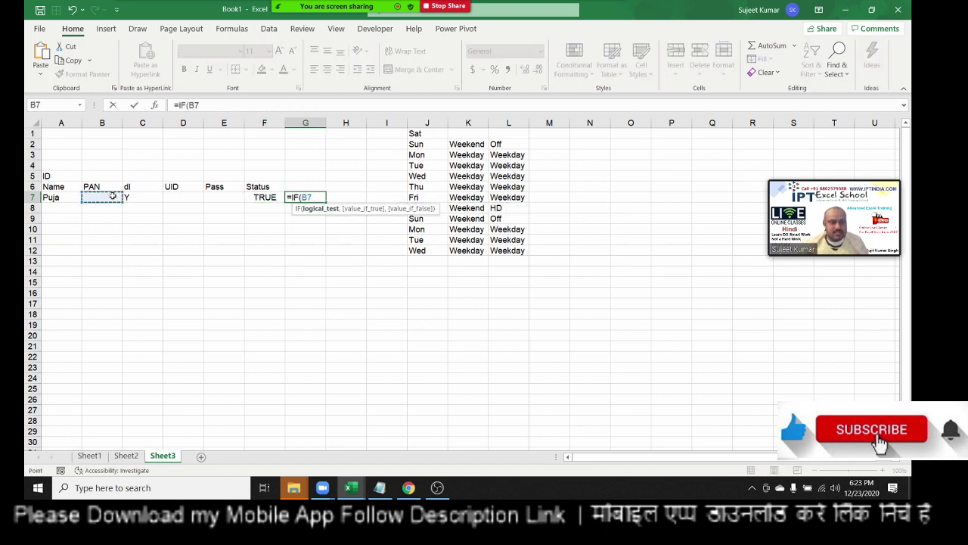
{"action": "type", "text": "=\"y"}
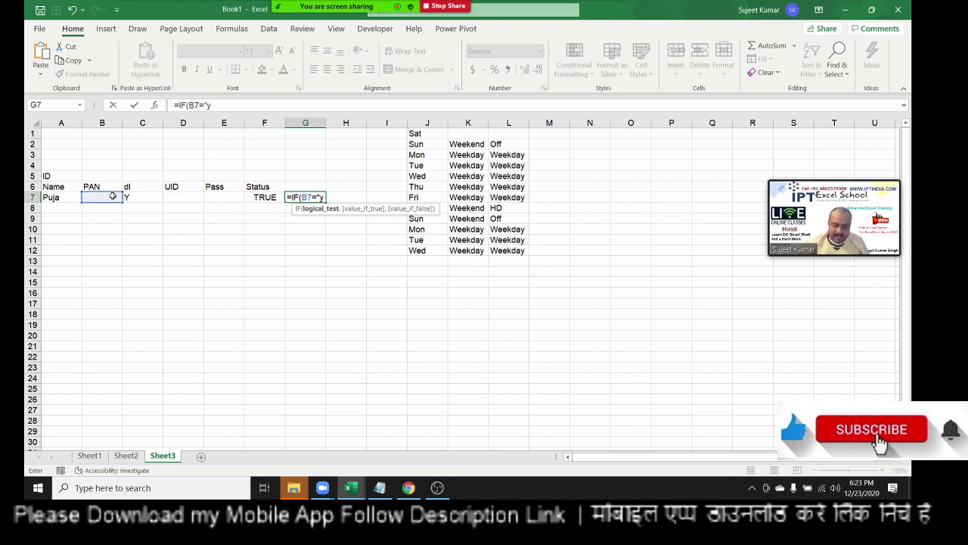
{"action": "type", "text": "\",\"OK\""}
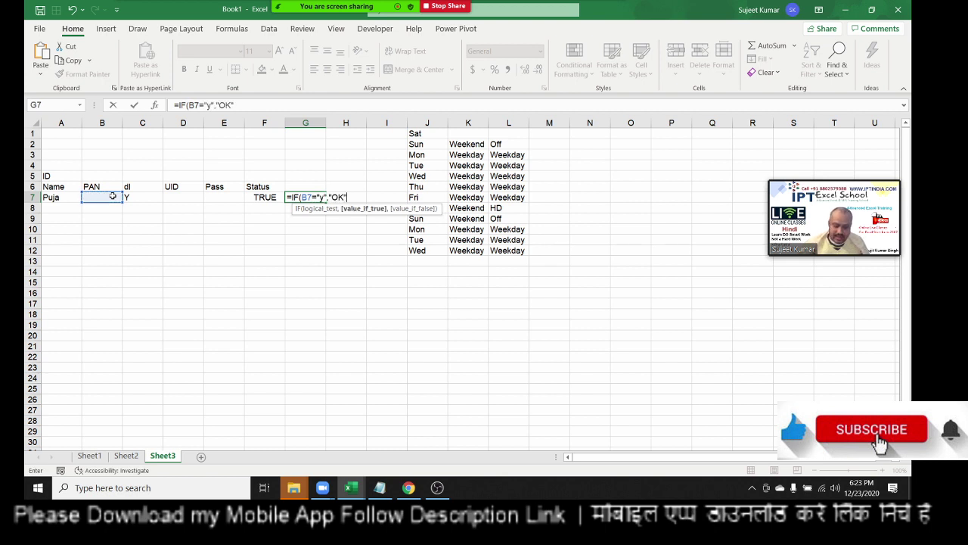
{"action": "type", "text": ","}
{"action": "type", "text": "I"}
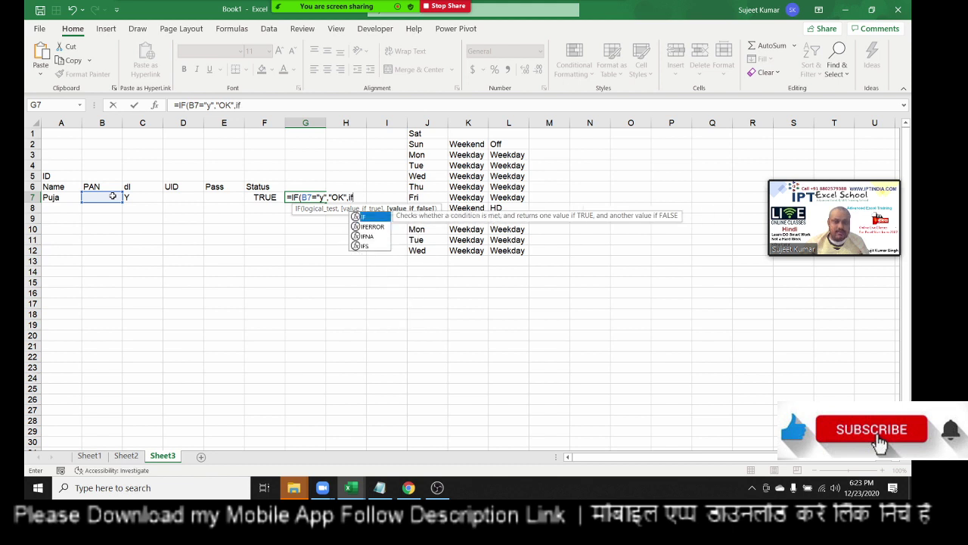
{"action": "type", "text": "F("}
{"action": "key", "text": "Left"}
{"action": "key", "text": "Left"}
{"action": "key", "text": "Left"}
{"action": "key", "text": "Left"}
{"action": "type", "text": "="}
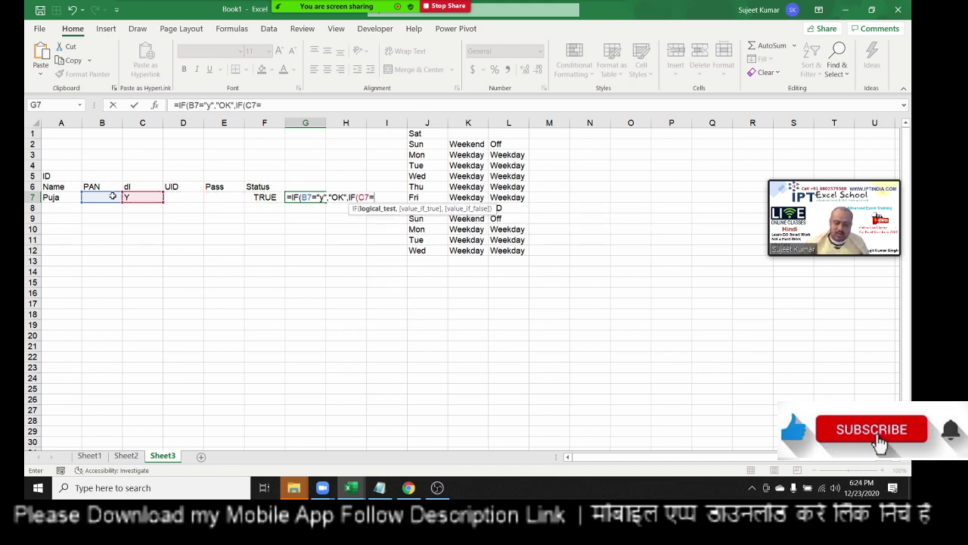
{"action": "type", "text": "\"y"}
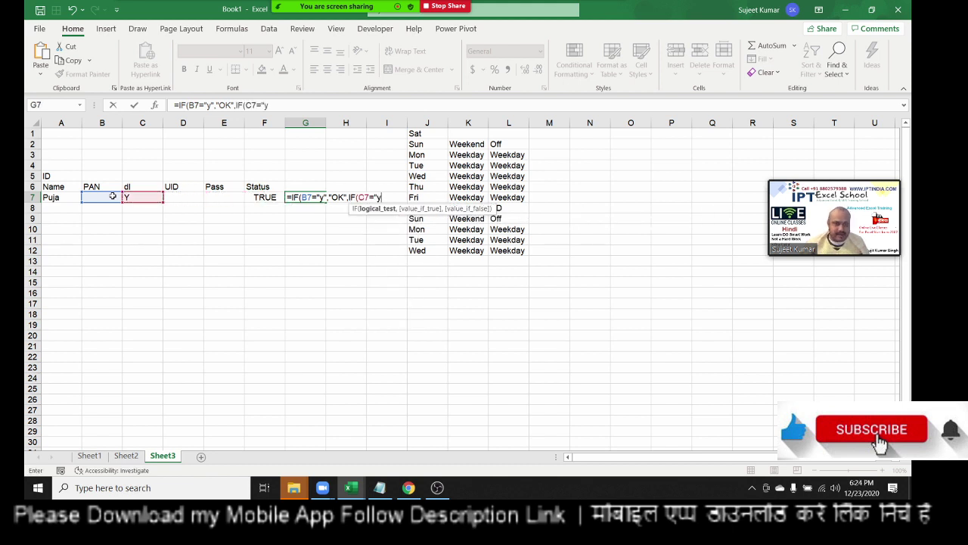
{"action": "type", "text": "\","}
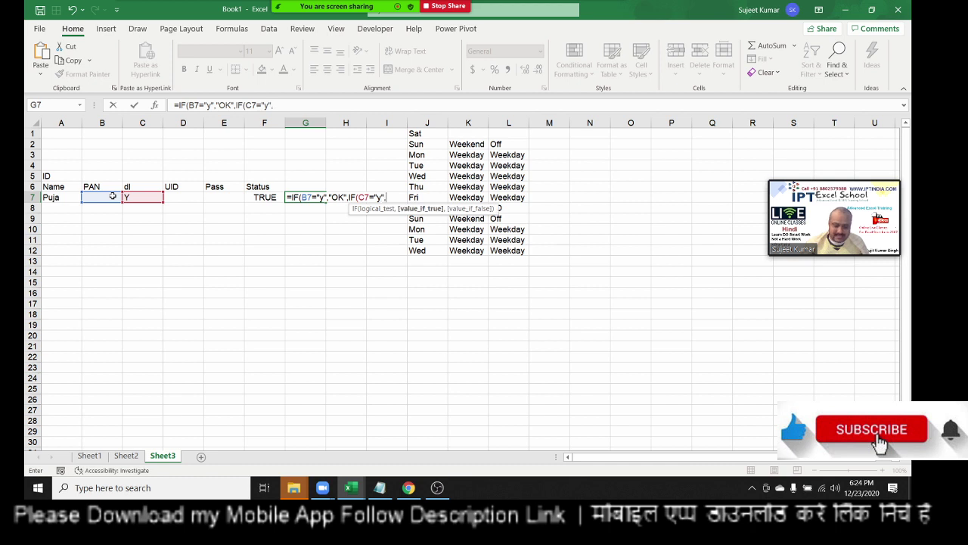
{"action": "type", "text": "\"OK"}
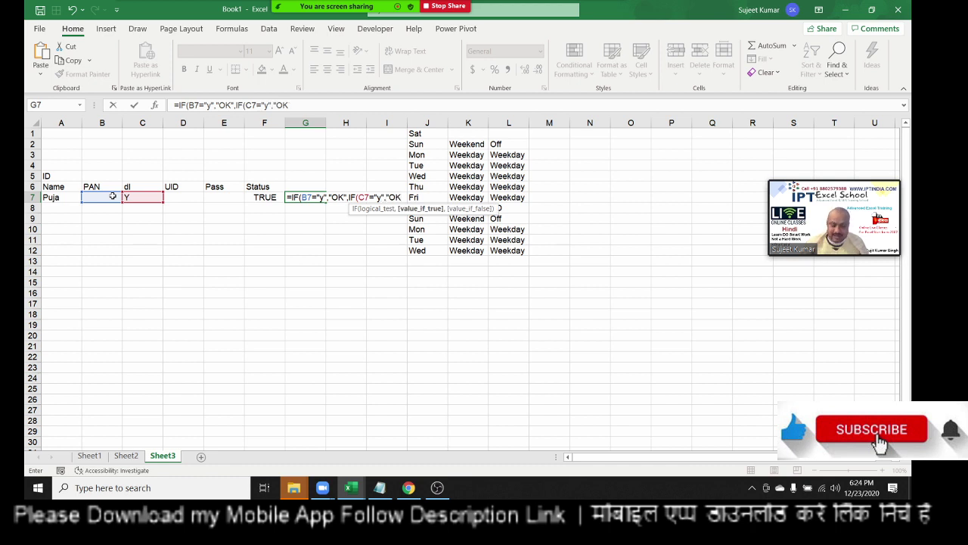
{"action": "type", "text": "\","}
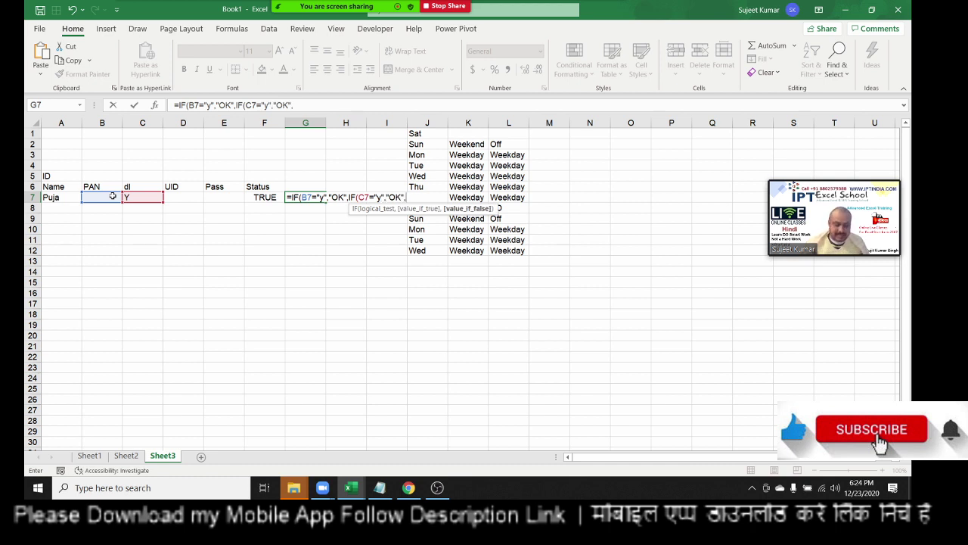
{"action": "type", "text": "IF("}
- Add the D7 and E7 tests with "Pending" fallback, accepting the parenthesis correction
{"action": "key", "text": "Left"}
{"action": "key", "text": "Left"}
{"action": "key", "text": "Left"}
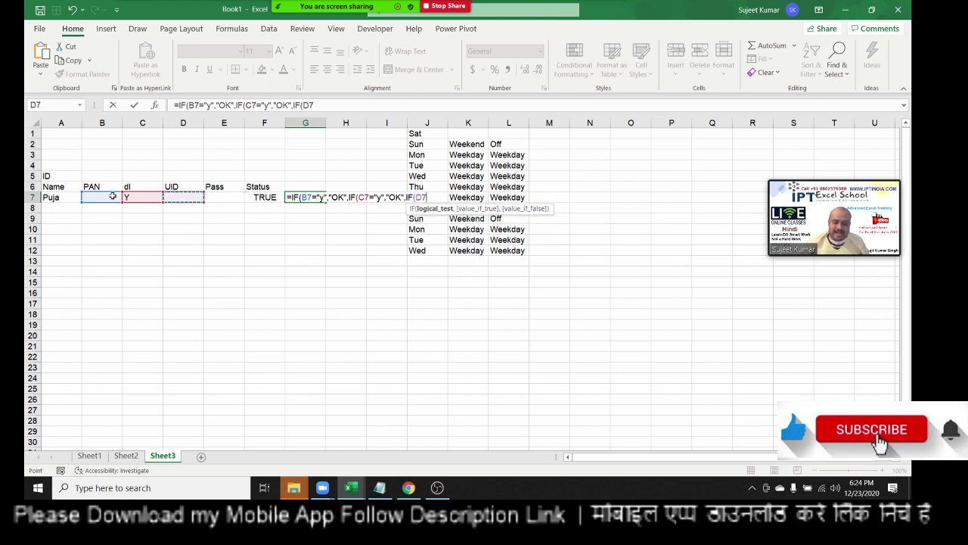
{"action": "type", "text": "=\""}
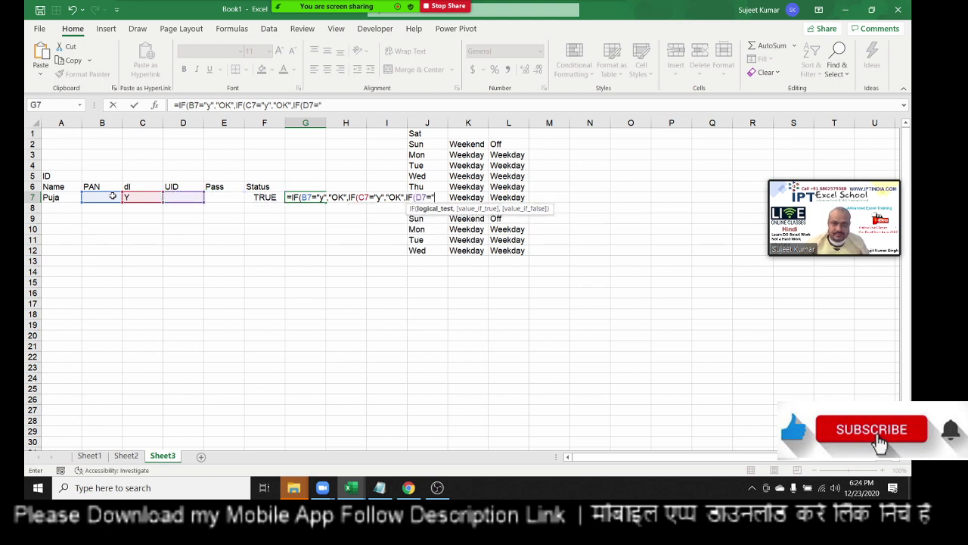
{"action": "type", "text": "y\""}
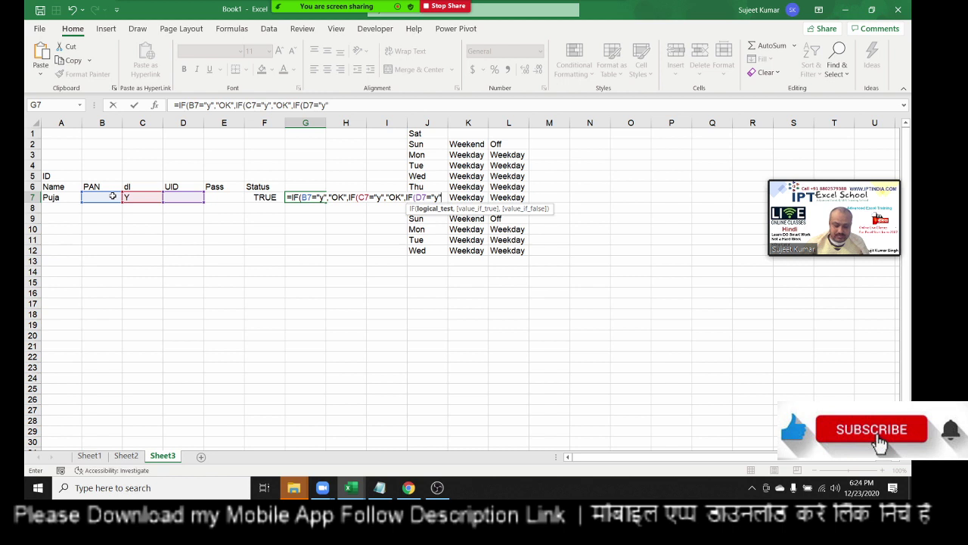
{"action": "type", "text": ",\"OK\""}
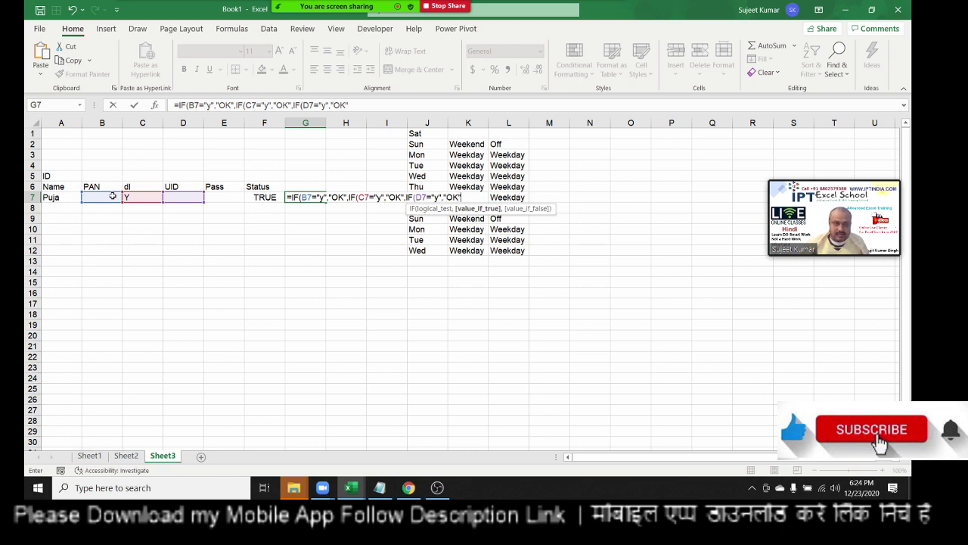
{"action": "type", "text": ",IF("}
{"action": "key", "text": "Left"}
{"action": "key", "text": "Left"}
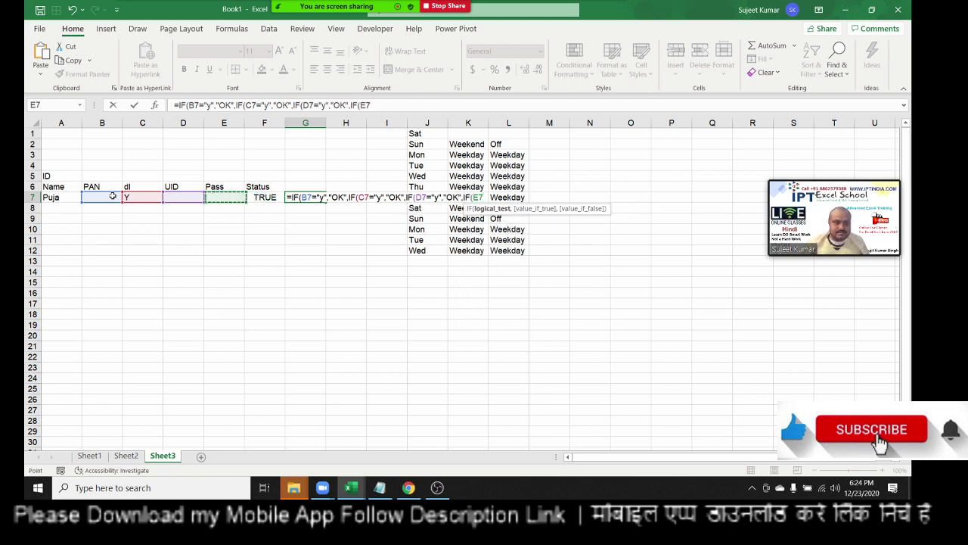
{"action": "type", "text": "="}
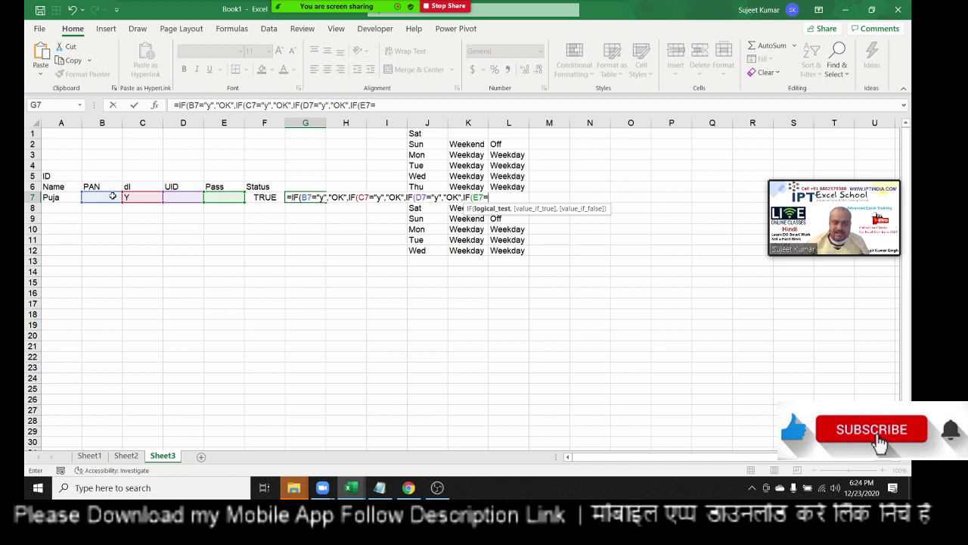
{"action": "type", "text": "\"y\""}
{"action": "type", "text": ",\"K"}
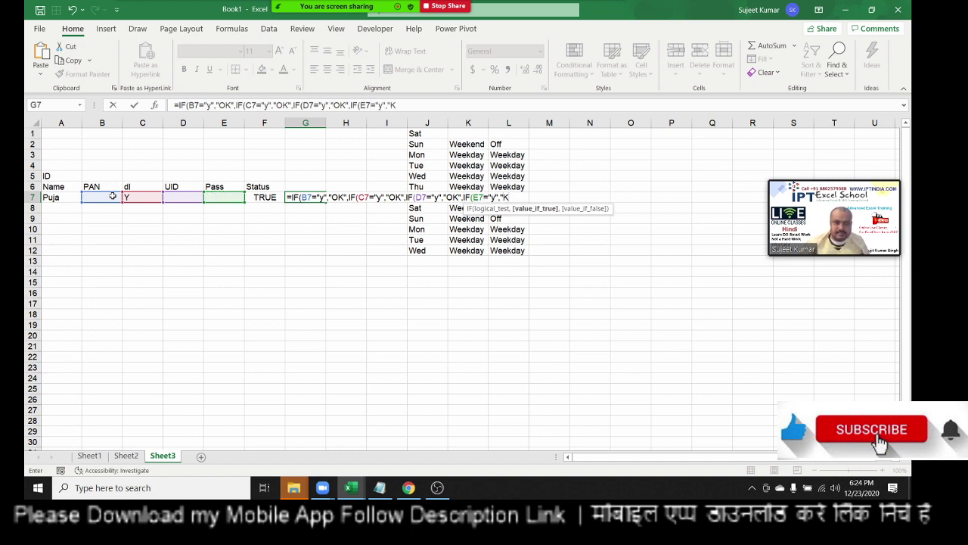
{"action": "key", "text": "BackSpace"}
{"action": "type", "text": "OK\""}
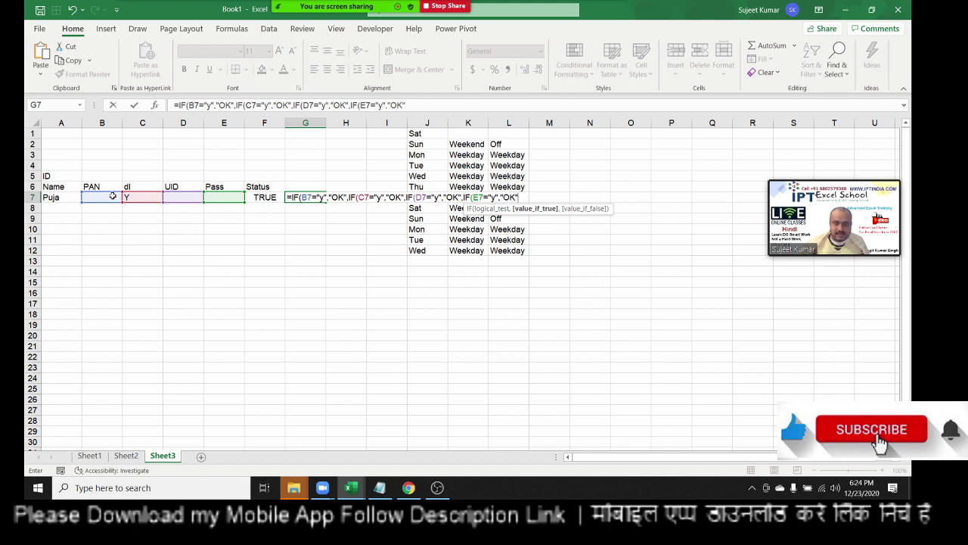
{"action": "type", "text": ",\"Pe"}
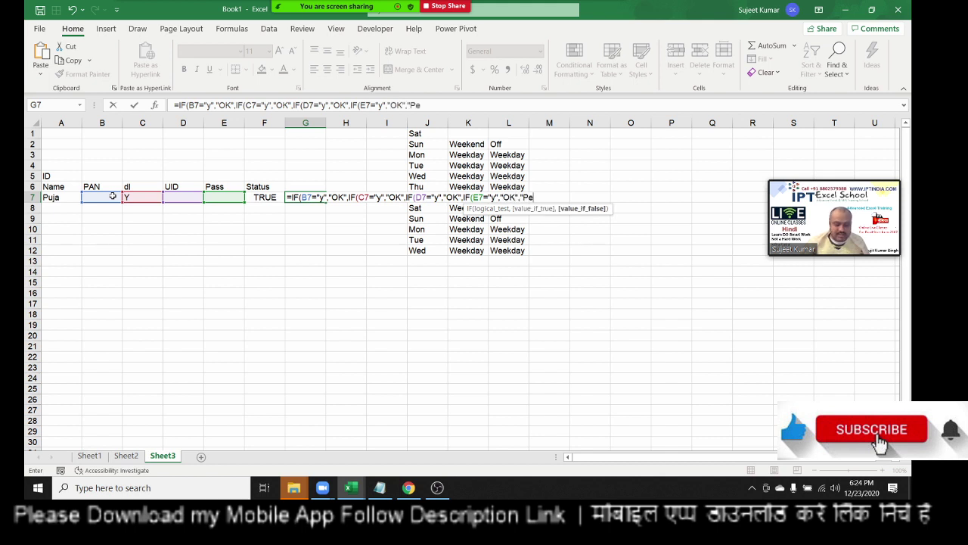
{"action": "type", "text": "nding\""}
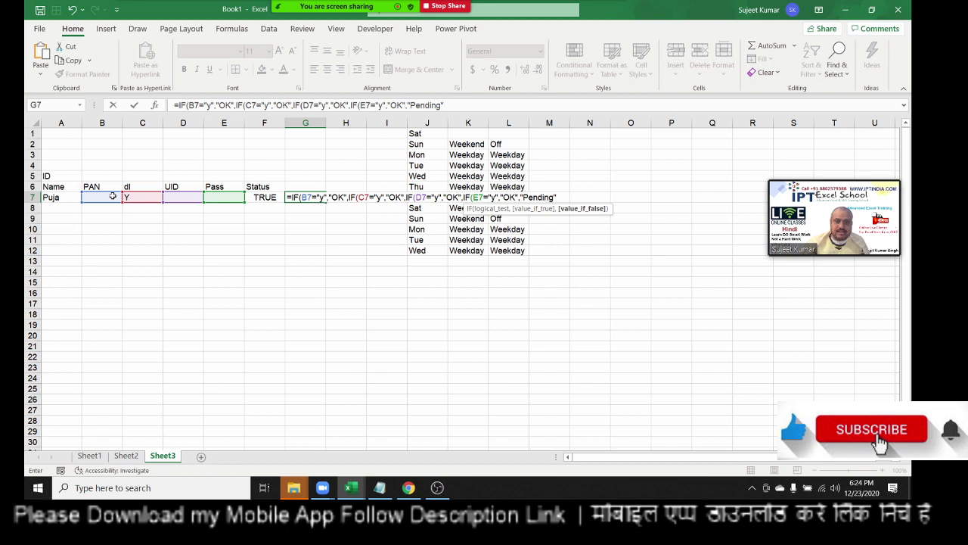
{"action": "key", "text": "Return"}
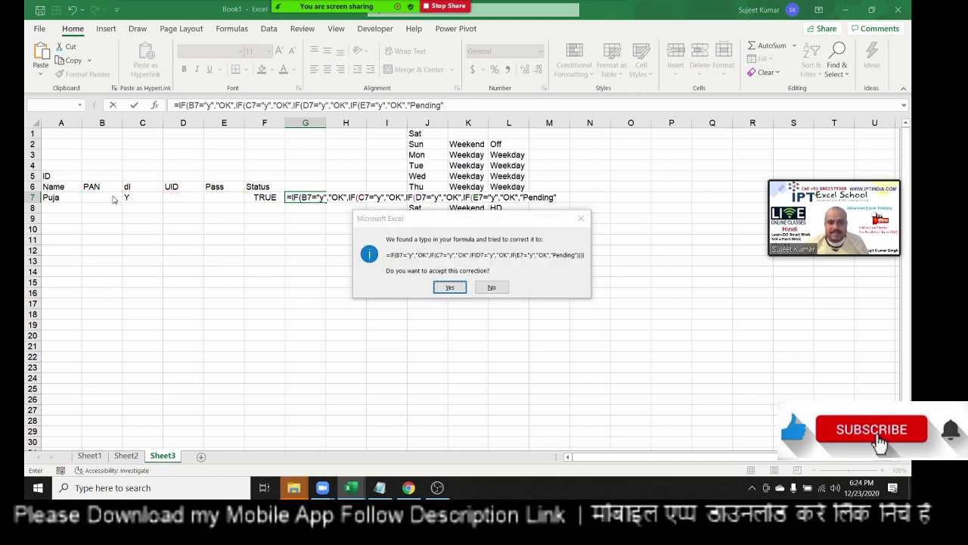
{"action": "key", "text": "Return"}
{"action": "key", "text": "Up"}
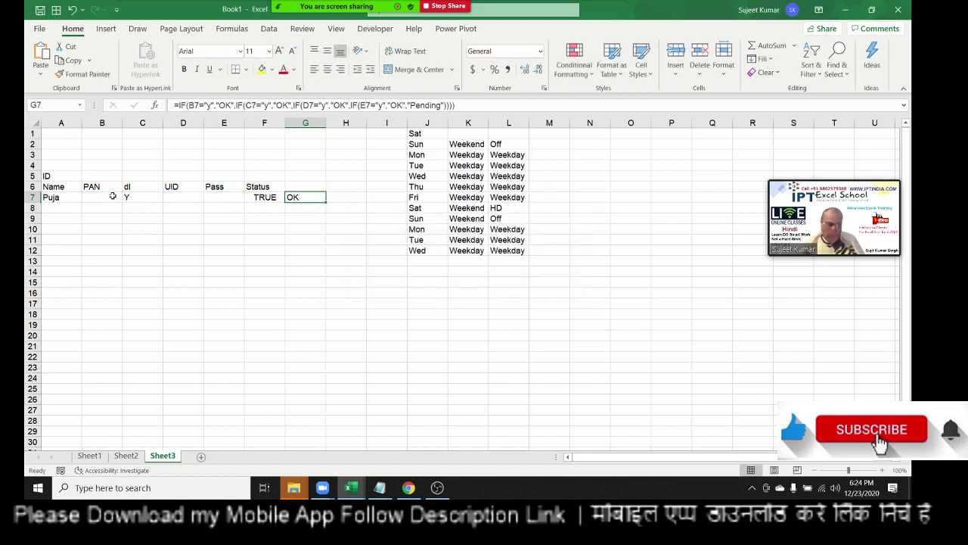
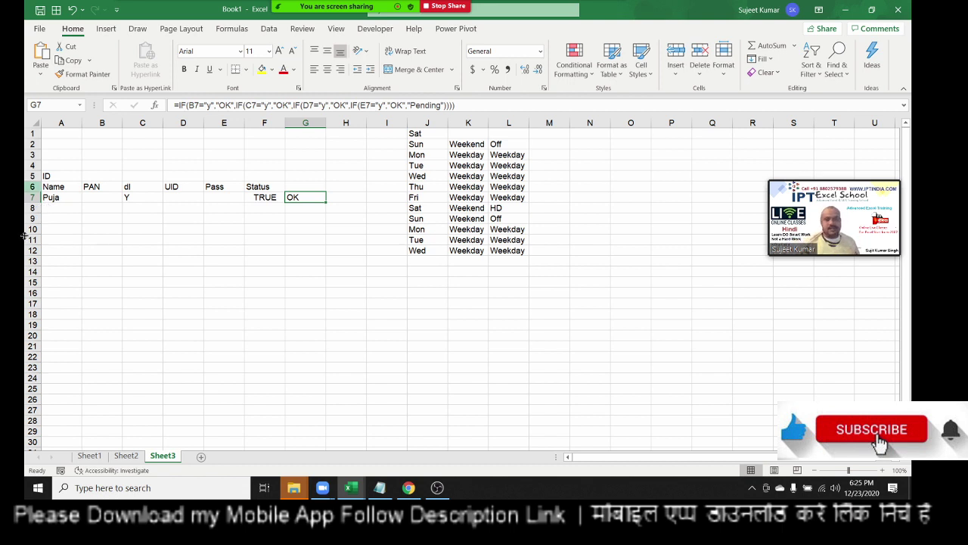
- Select Puja's dl, UID and Pass cells C7 to E7 on Sheet3
{"action": "left_click", "coordinate": [184, 282]}
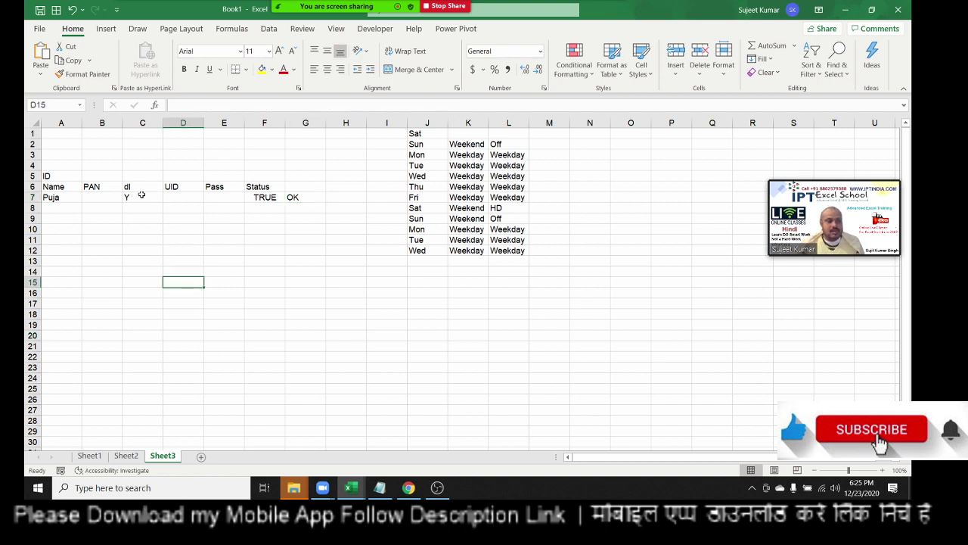
{"action": "mouse_move", "coordinate": [117, 195]}
{"action": "left_mouse_down"}
{"action": "mouse_move", "coordinate": [296, 210]}
{"action": "mouse_move", "coordinate": [292, 196]}
{"action": "left_mouse_up"}
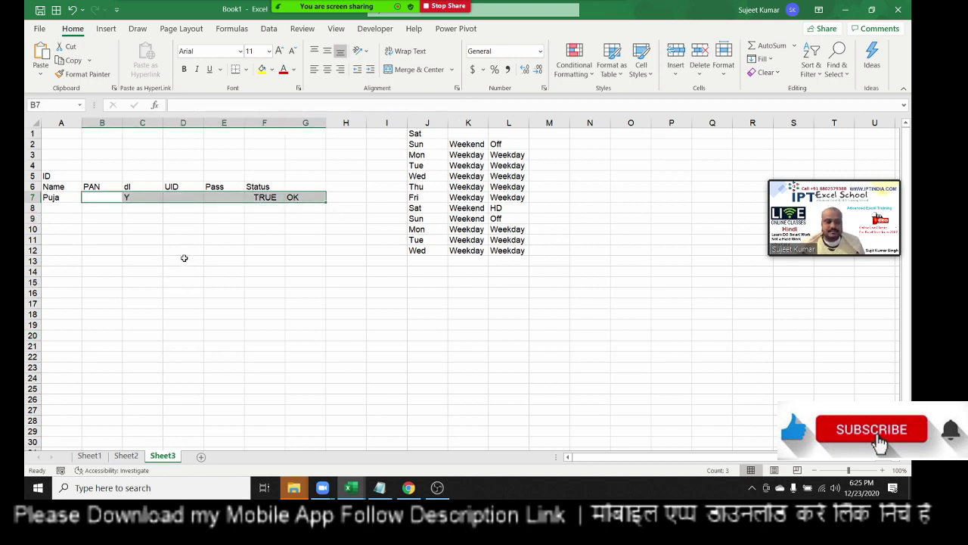
{"action": "left_click", "coordinate": [159, 237]}
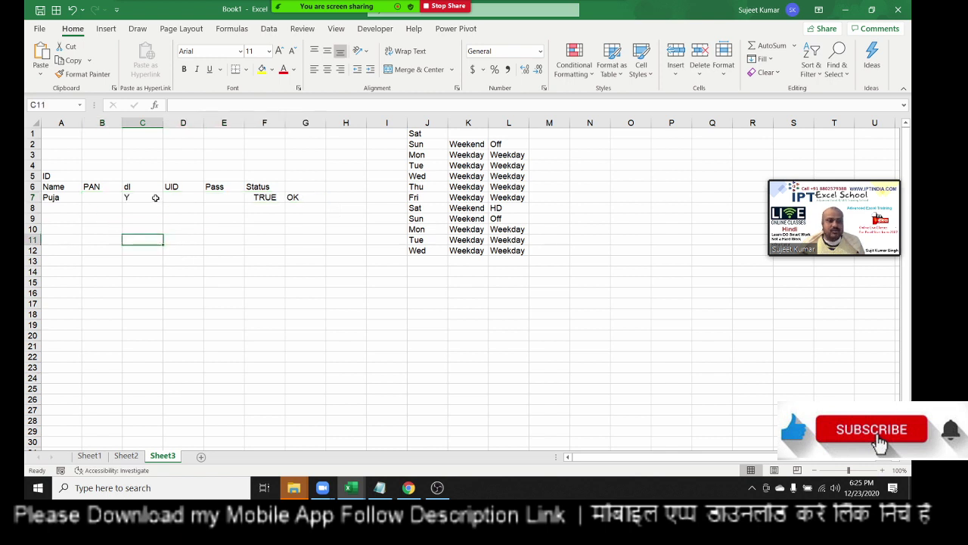
{"action": "mouse_move", "coordinate": [152, 198]}
{"action": "left_mouse_down"}
{"action": "mouse_move", "coordinate": [274, 197]}
{"action": "mouse_move", "coordinate": [235, 197]}
{"action": "left_mouse_up"}
- Fill C7:E7 yellow and fill Puja's PAN cell B7 light blue
{"action": "left_click", "coordinate": [258, 72]}
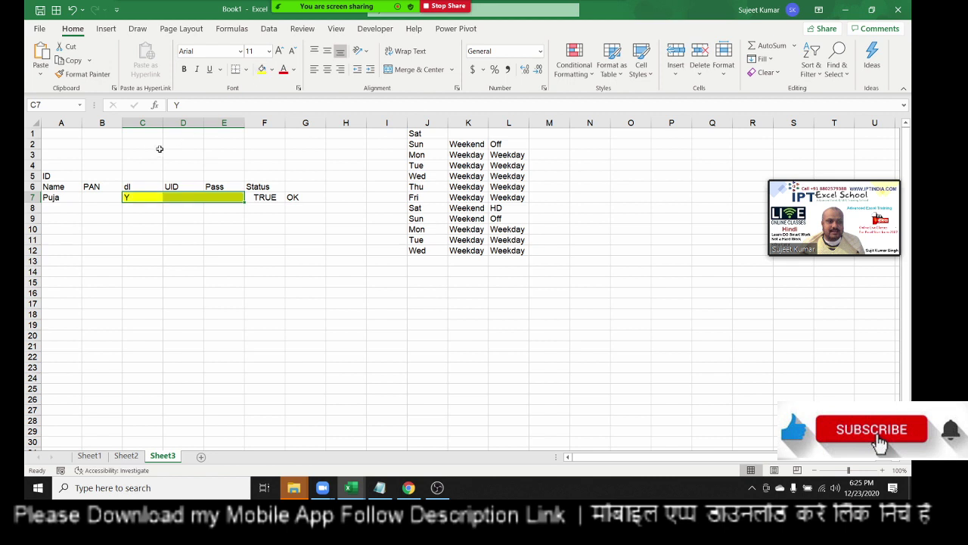
{"action": "left_click", "coordinate": [108, 195]}
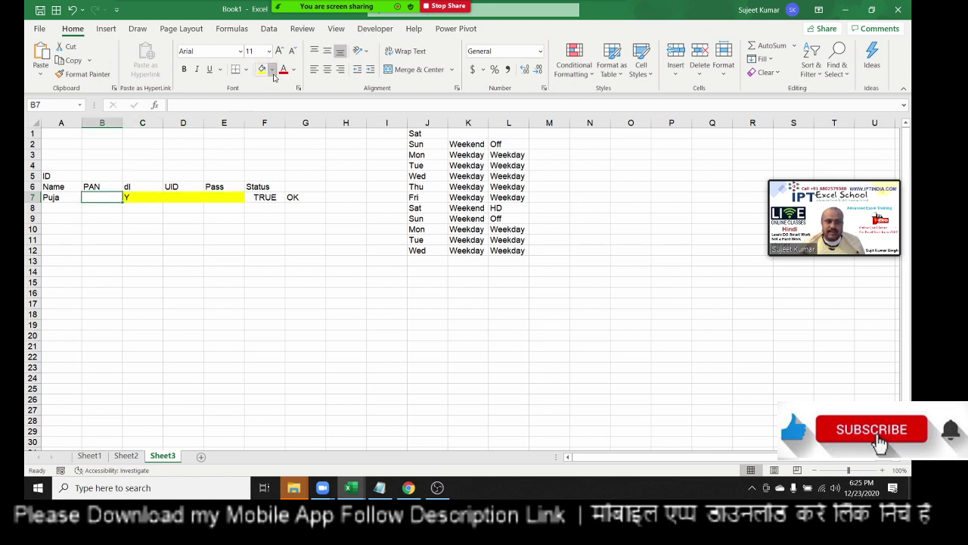
{"action": "left_click", "coordinate": [271, 70]}
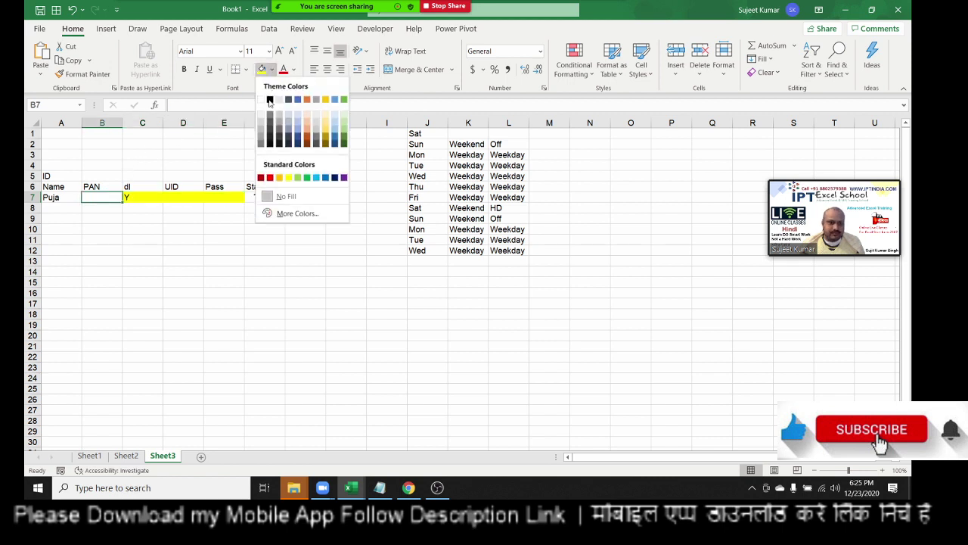
{"action": "left_click", "coordinate": [316, 177]}
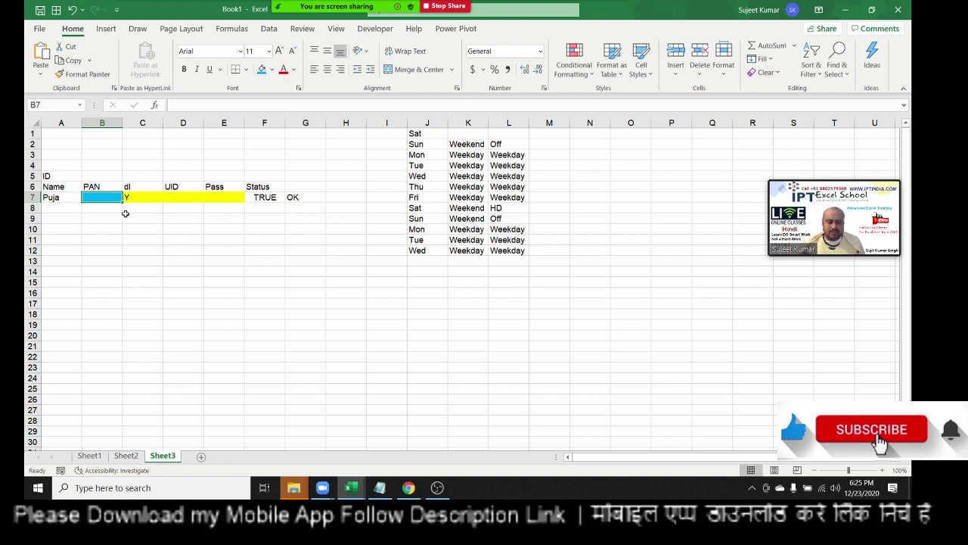
- Enter Y in B7 and reselect the yellow cells C7:E7
{"action": "type", "text": "Y"}
{"action": "key", "text": "Return"}
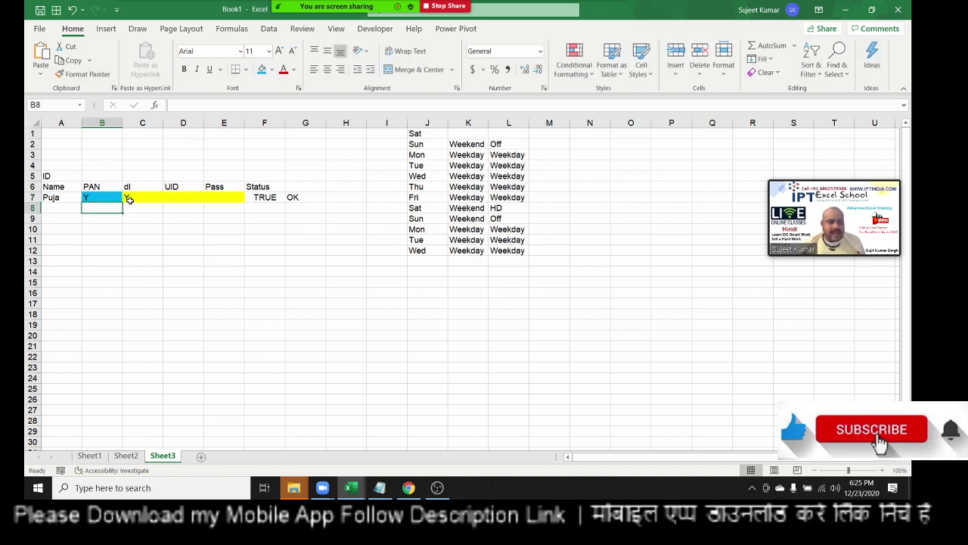
{"action": "left_click_drag", "start_coordinate": [129, 199], "coordinate": [205, 194]}
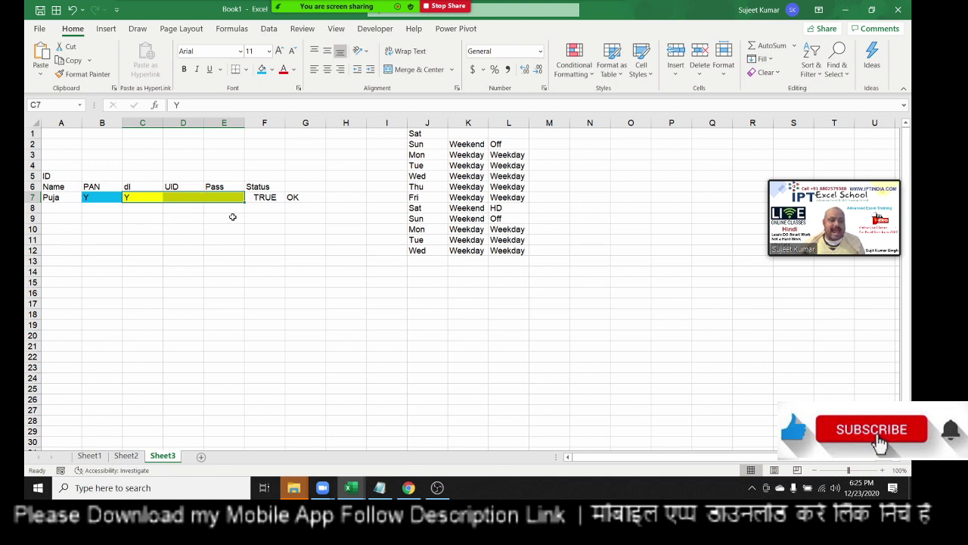
- Start the F8 formula as =AND(B7="y",OR( using a clicked B7 reference
{"action": "left_click", "coordinate": [256, 209]}
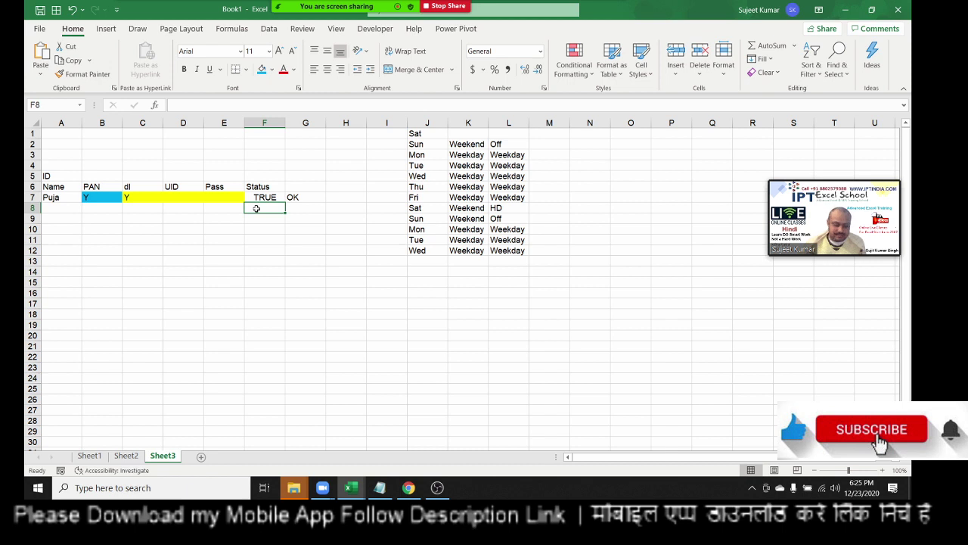
{"action": "type", "text": "=and"}
{"action": "key", "text": "Tab"}
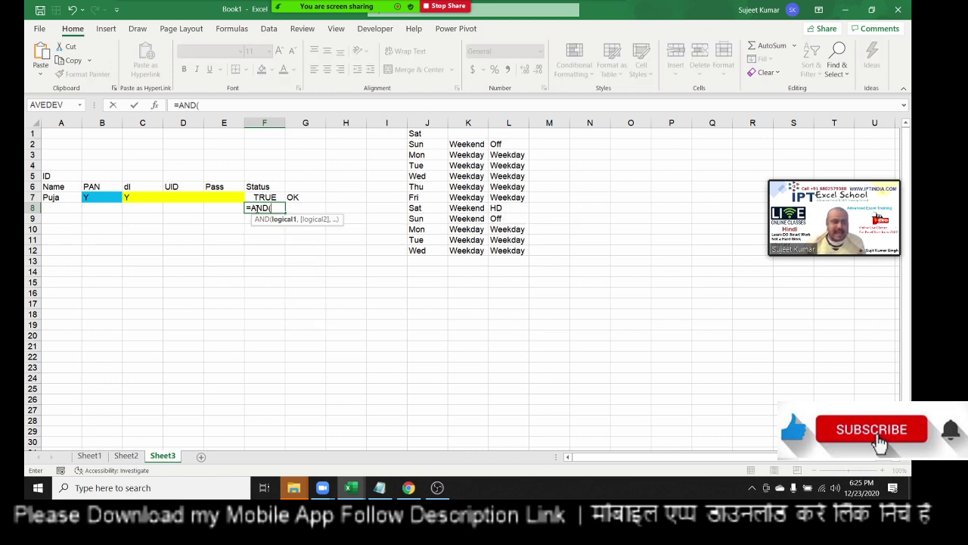
{"action": "left_click", "coordinate": [108, 198]}
{"action": "type", "text": "="}
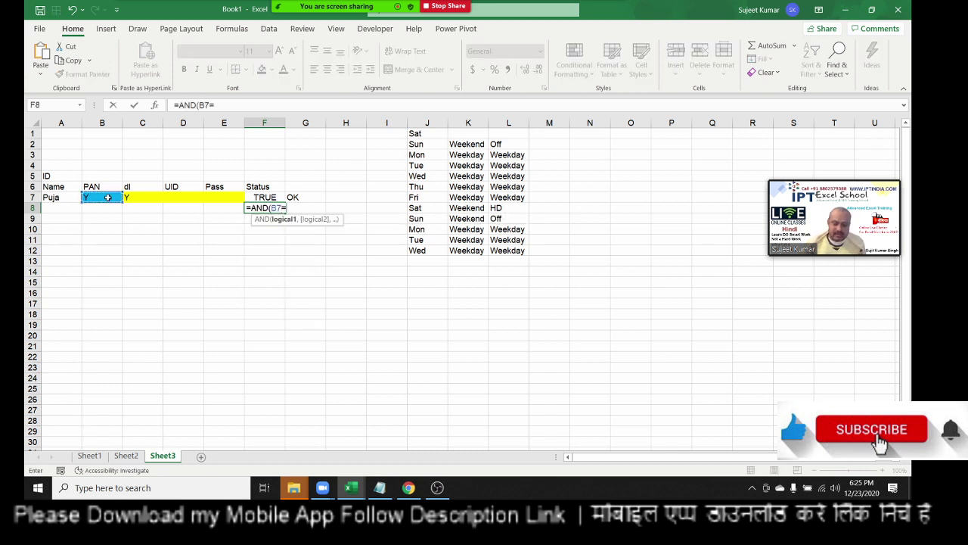
{"action": "type", "text": "\"y\","}
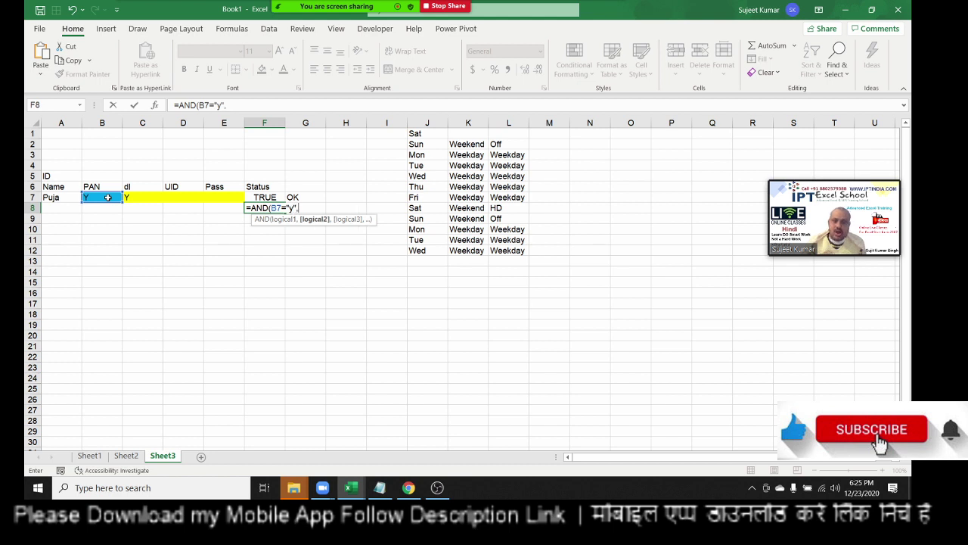
{"action": "type", "text": "or"}
{"action": "key", "text": "Tab"}
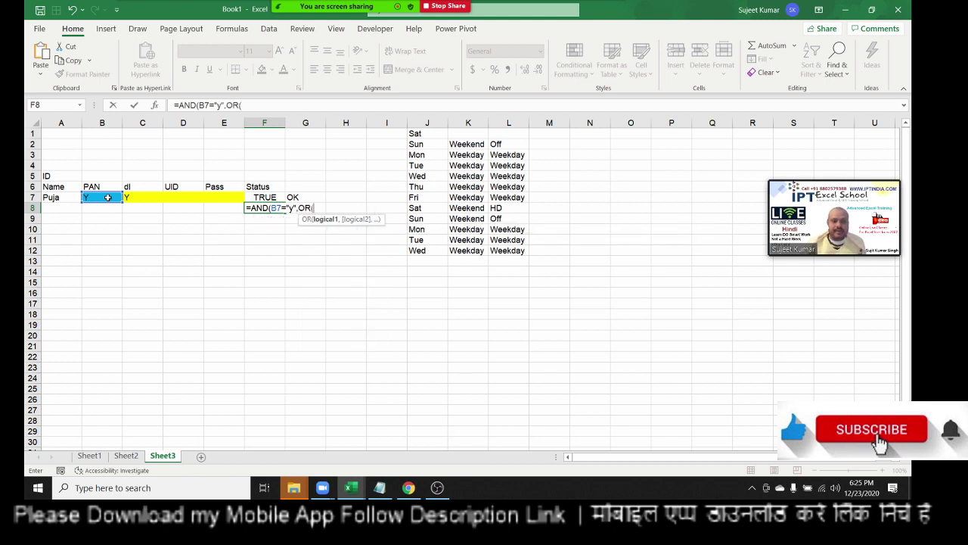
- Add C7="y", D7="y" and E7="y" as the OR conditions and close both parentheses
{"action": "left_click", "coordinate": [149, 197]}
{"action": "type", "text": "="}
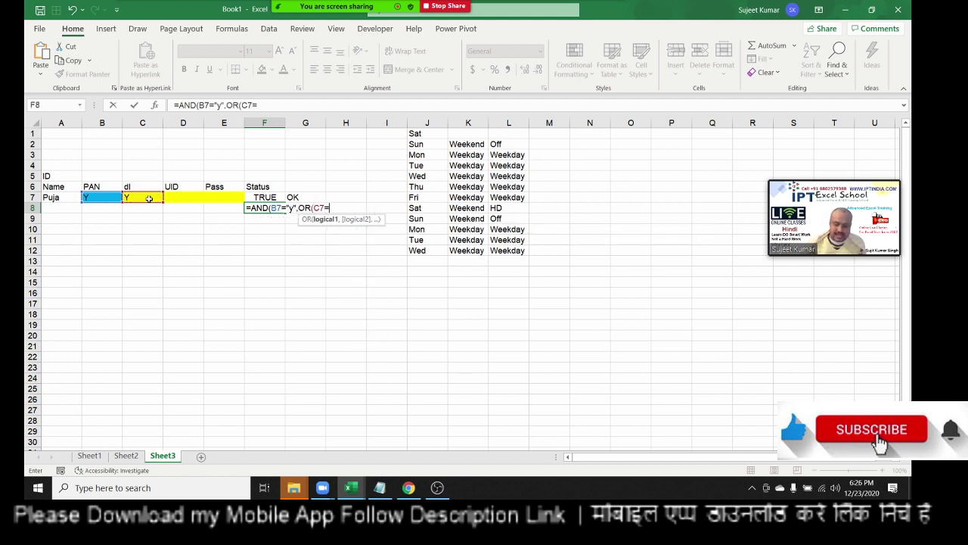
{"action": "type", "text": "\"y\","}
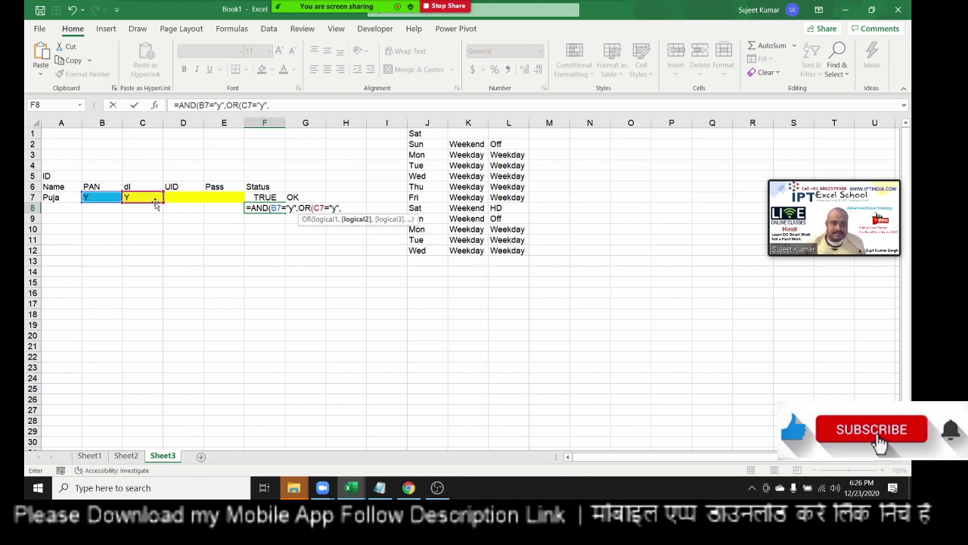
{"action": "left_click", "coordinate": [175, 201]}
{"action": "type", "text": "=\""}
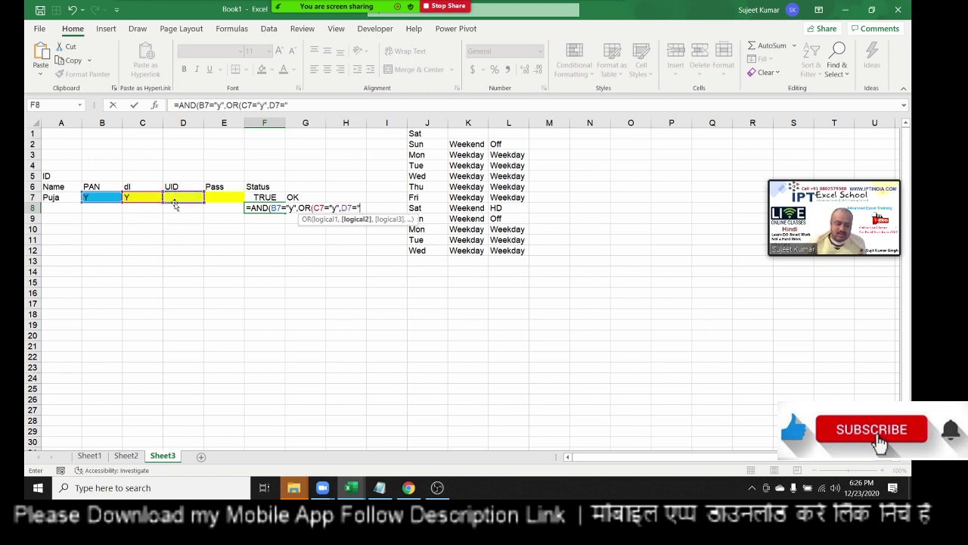
{"action": "type", "text": "y\","}
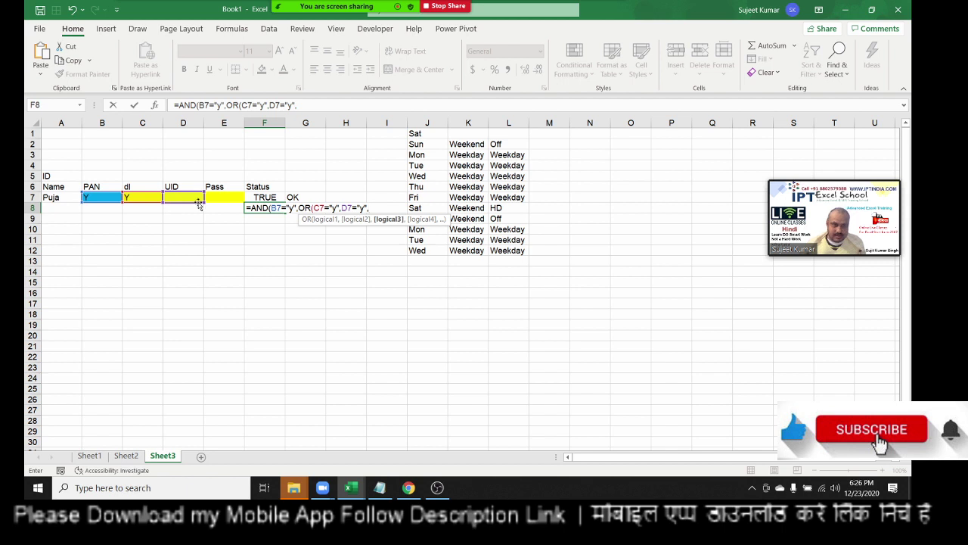
{"action": "left_click", "coordinate": [224, 197]}
{"action": "type", "text": "=\""}
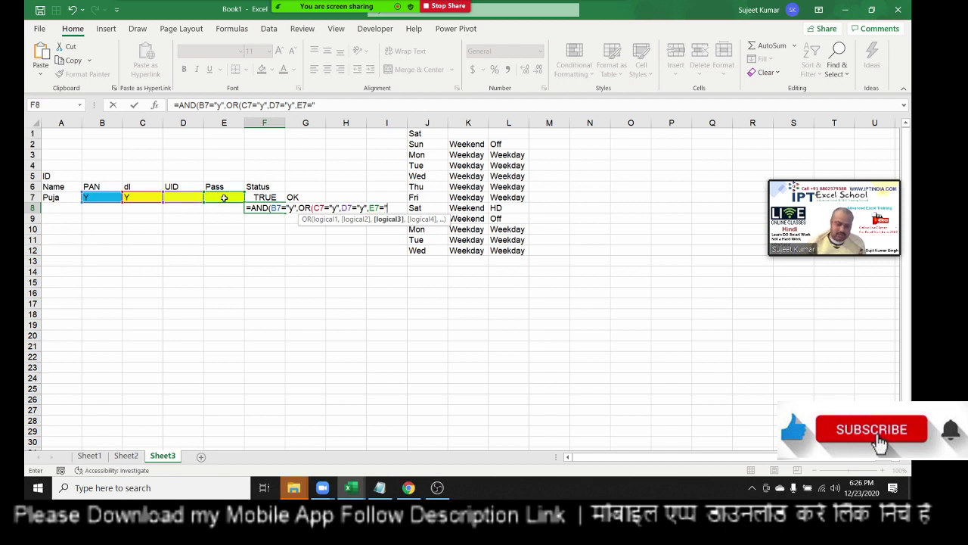
{"action": "type", "text": "y\")"}
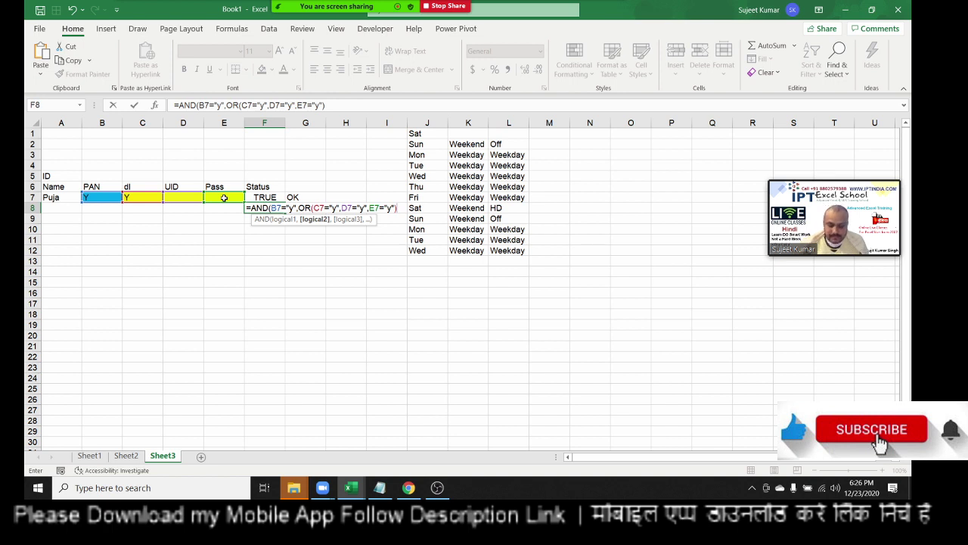
{"action": "type", "text": ")"}
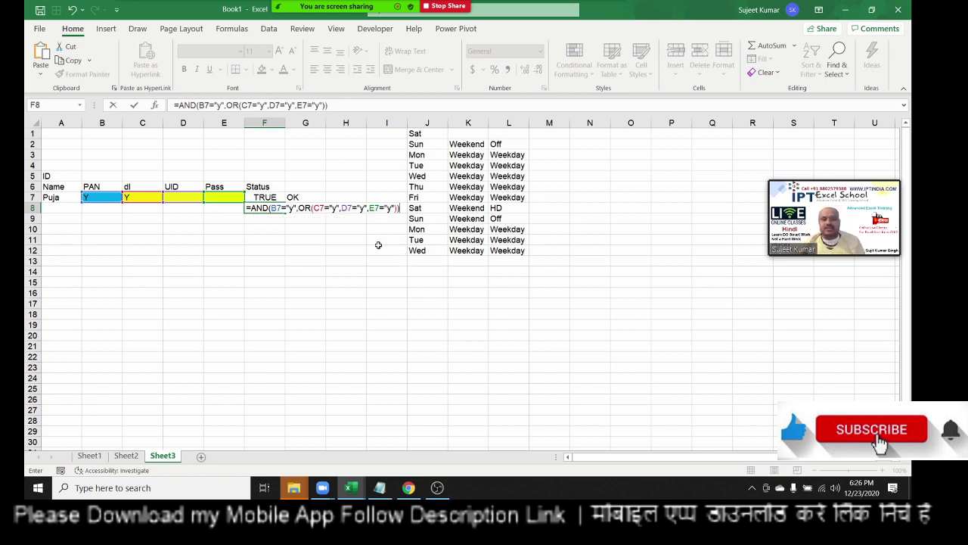
- Reopen the F8 formula and highlight its OR(C7="y",D7="y",E7="y") clause
{"action": "double_click", "coordinate": [276, 207]}
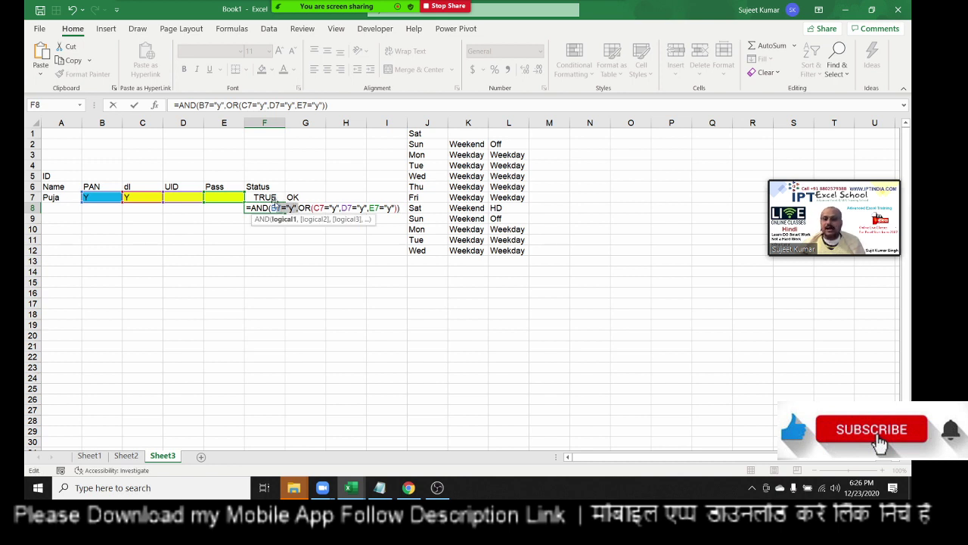
{"action": "left_click", "coordinate": [300, 207]}
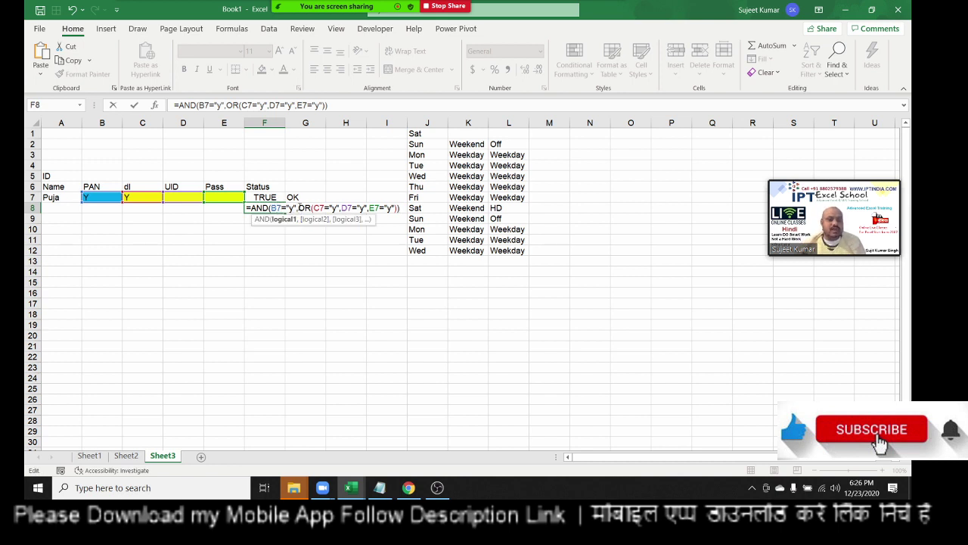
{"action": "left_click_drag", "start_coordinate": [300, 207], "coordinate": [400, 208]}
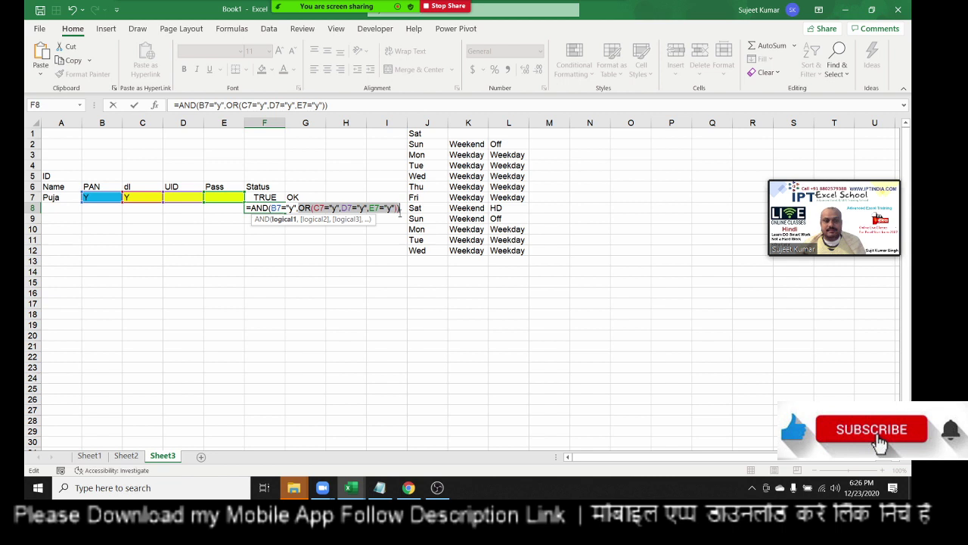
{"action": "left_click_drag", "start_coordinate": [400, 213], "coordinate": [397, 213]}
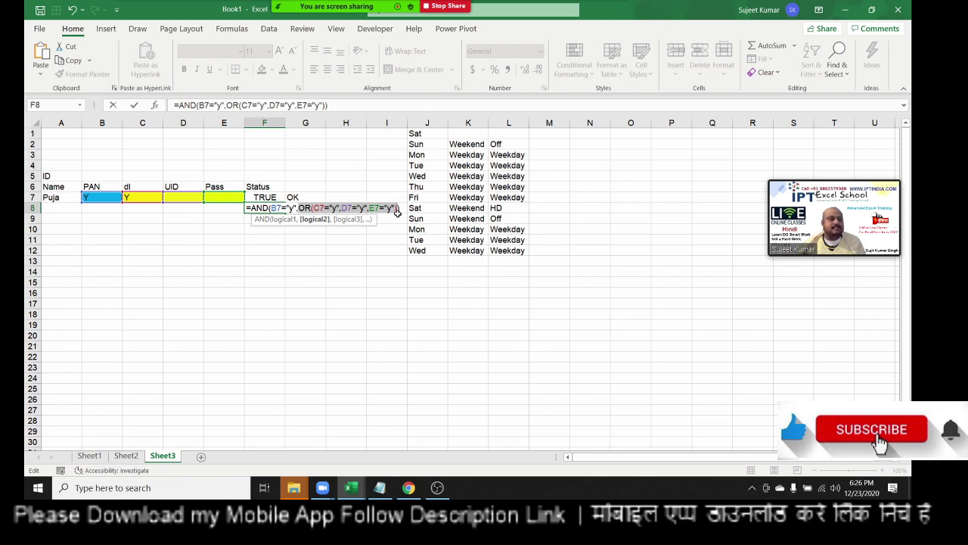
- Commit the F8 formula, re-enter Y in B7 to test it, and reopen F8 for editing
{"action": "key", "text": "ctrl+Return"}
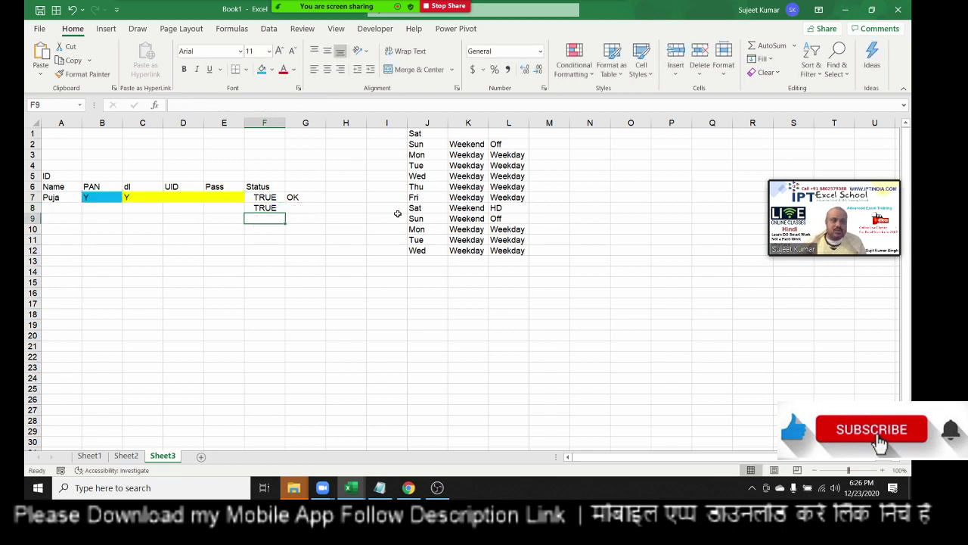
{"action": "key", "text": "Left"}
{"action": "key", "text": "Left"}
{"action": "key", "text": "Left"}
{"action": "key", "text": "Left"}
{"action": "key", "text": "Up"}
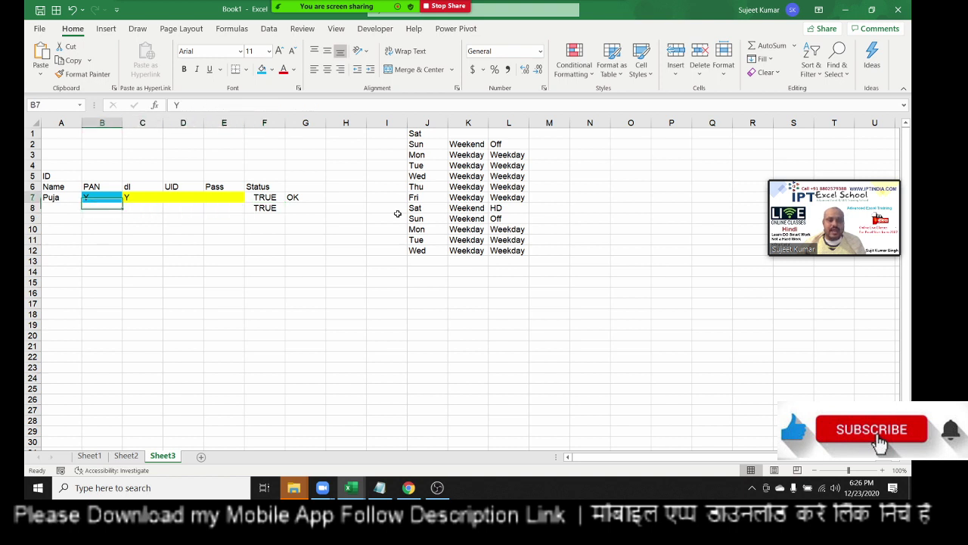
{"action": "key", "text": "Delete"}
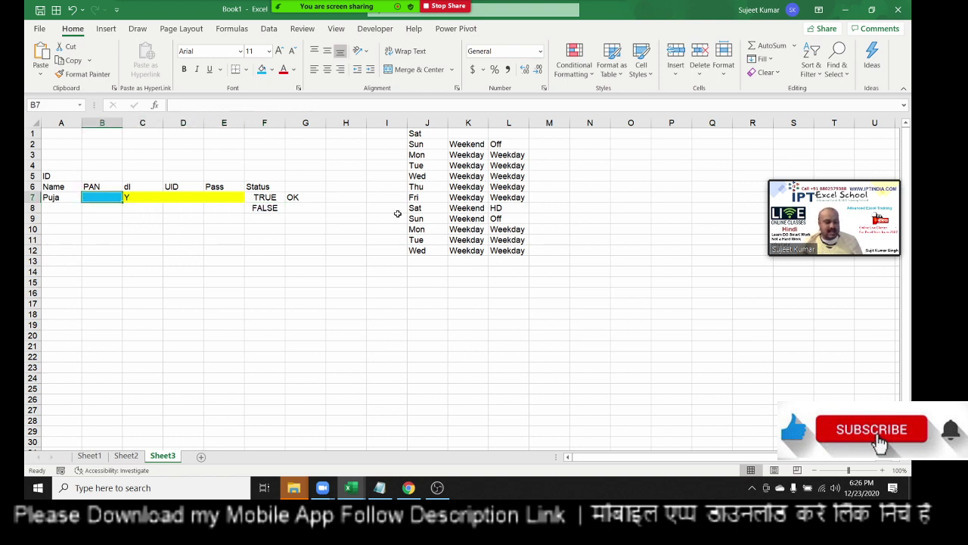
{"action": "type", "text": "Y"}
{"action": "key", "text": "Return"}
{"action": "key", "text": "Right"}
{"action": "key", "text": "Right"}
{"action": "key", "text": "Right"}
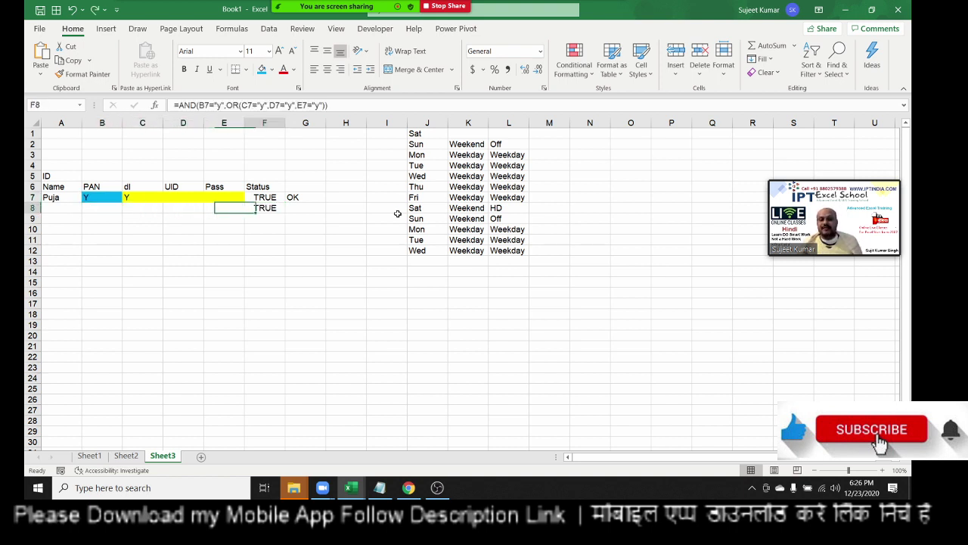
{"action": "key", "text": "F2"}
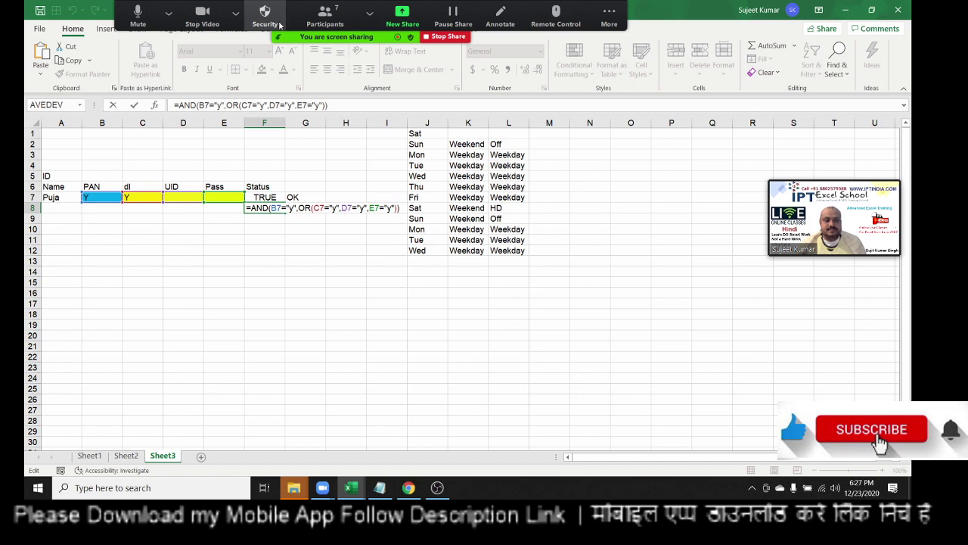
- Stop sharing the screen from Zoom's More meeting options
{"action": "left_click", "coordinate": [612, 9]}
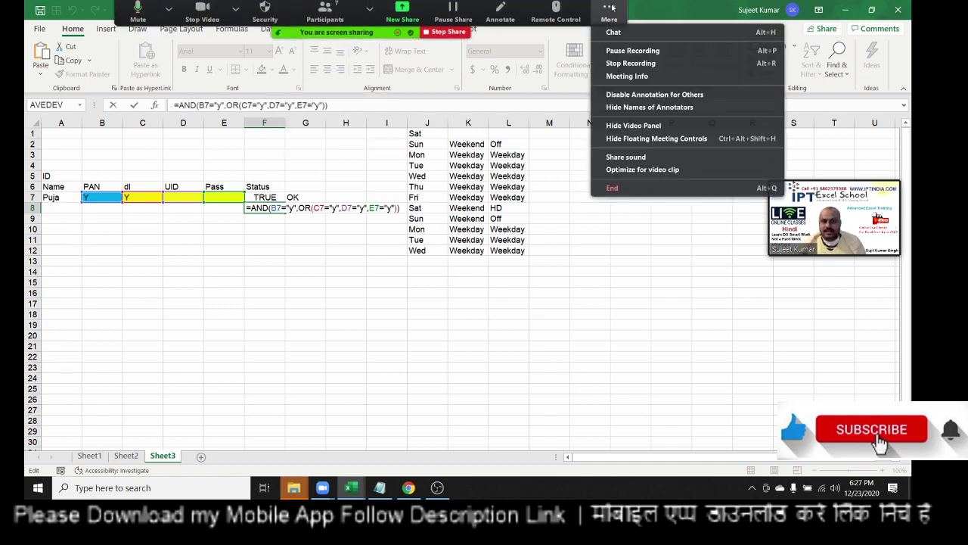
{"action": "left_click", "coordinate": [611, 9]}
{"action": "left_click", "coordinate": [610, 11]}
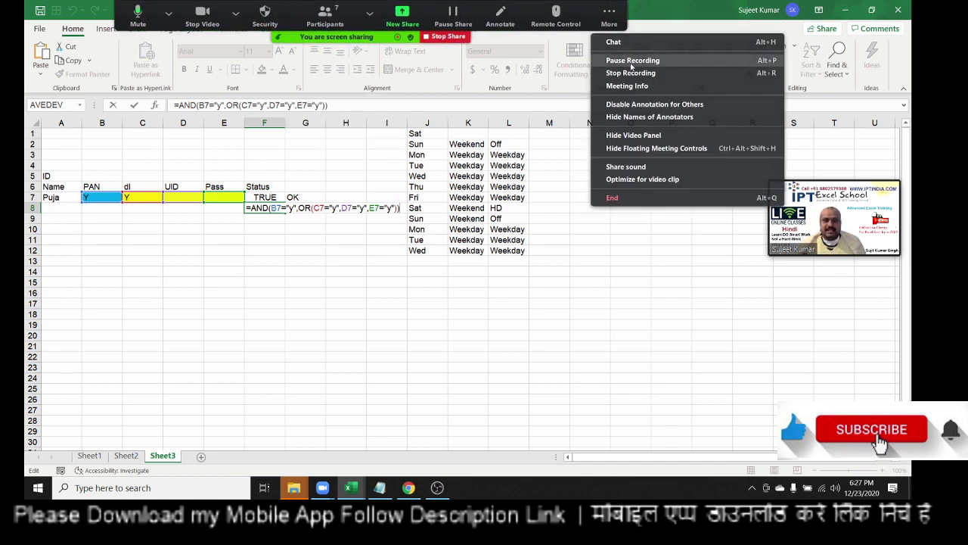
{"action": "left_click", "coordinate": [448, 36]}
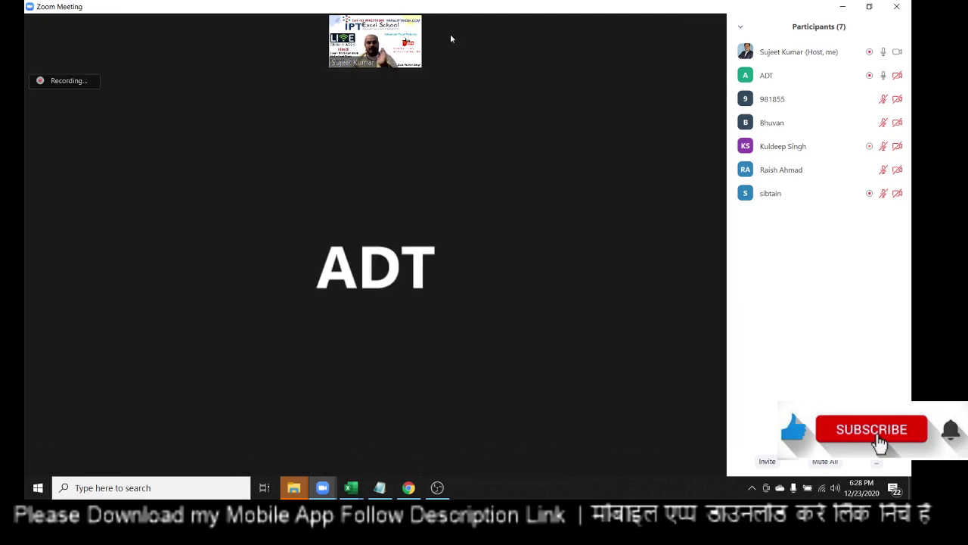
- Stop the Zoom recording and end the meeting for all participants
{"action": "left_click", "coordinate": [499, 453]}
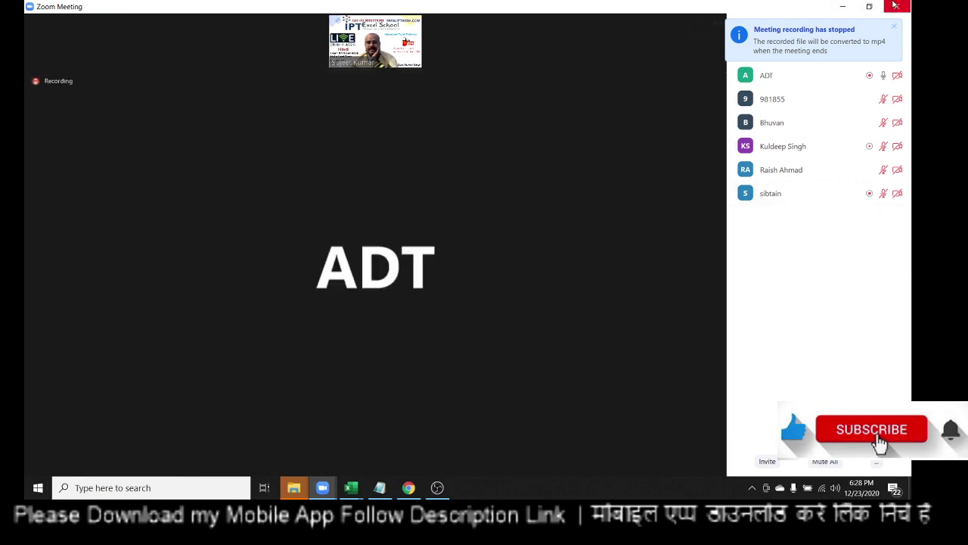
{"action": "left_click", "coordinate": [894, 6]}
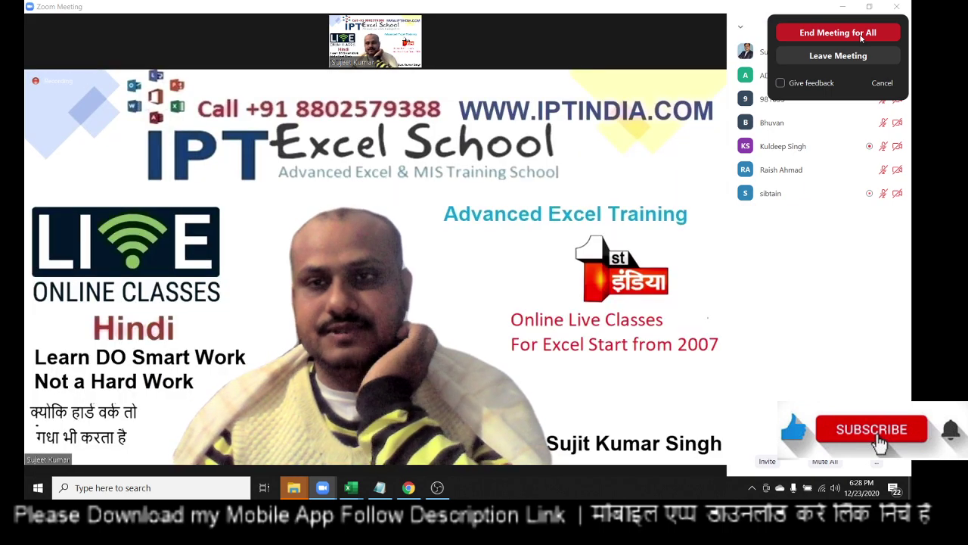
{"action": "left_click", "coordinate": [860, 34]}
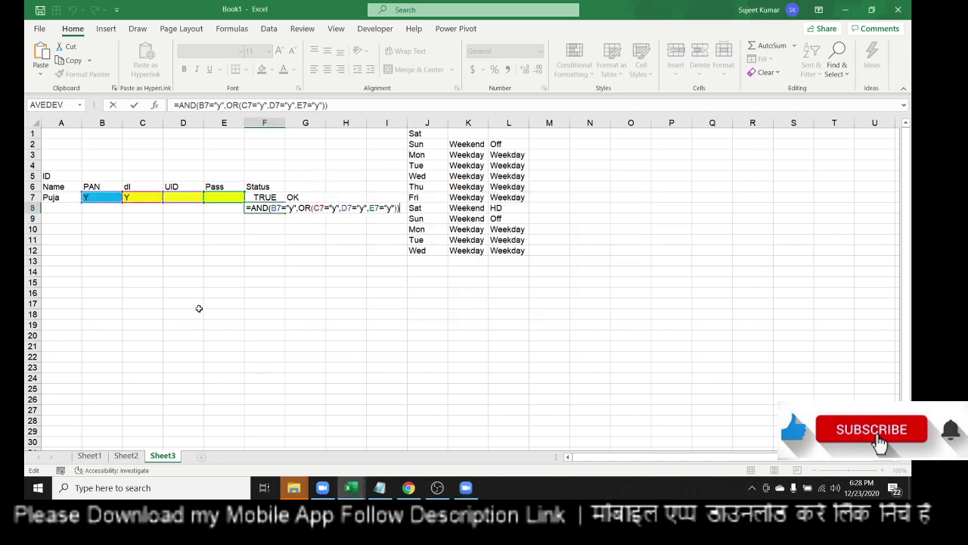
- Commit F8's formula, show the desktop, and minimise the Zoom home window
{"action": "key", "text": "ctrl+Return"}
{"action": "key", "text": "super+d"}
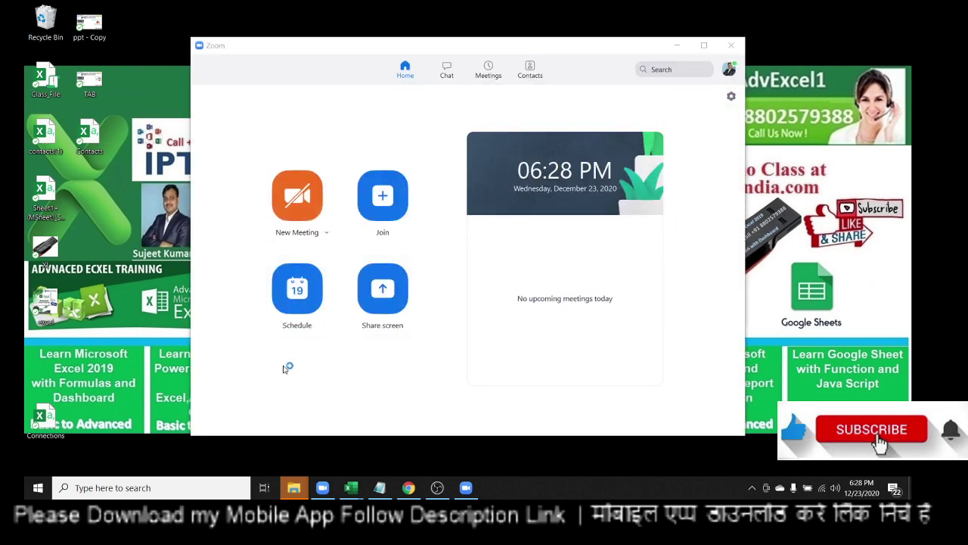
{"action": "left_click", "coordinate": [674, 48]}
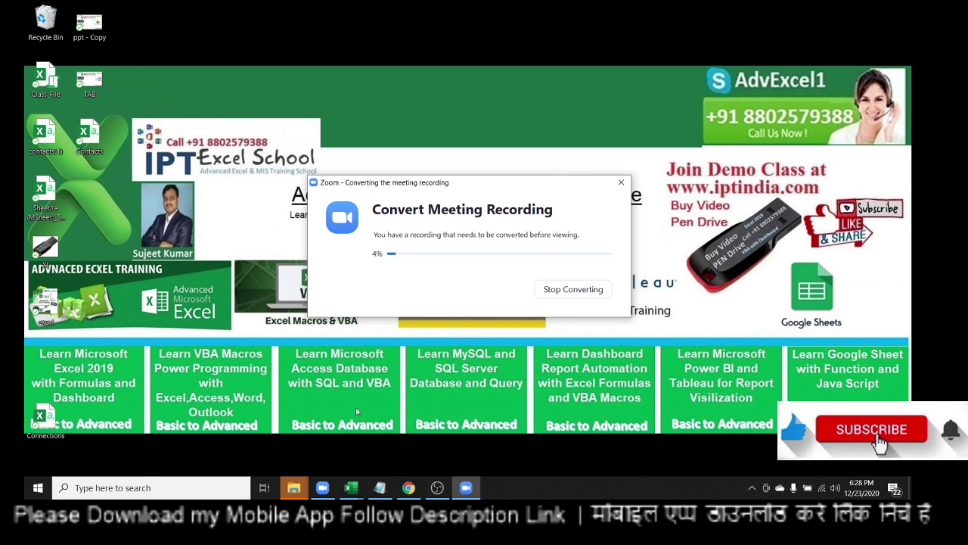
- In Chrome, browse Classplus Store, Study Material and the uploaded videos list
{"action": "left_click", "coordinate": [408, 487]}
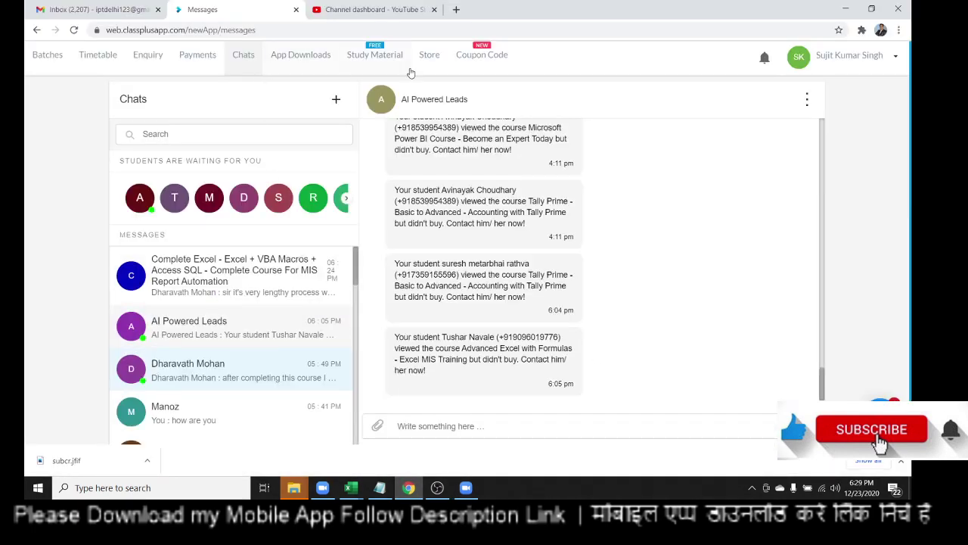
{"action": "left_click", "coordinate": [429, 56]}
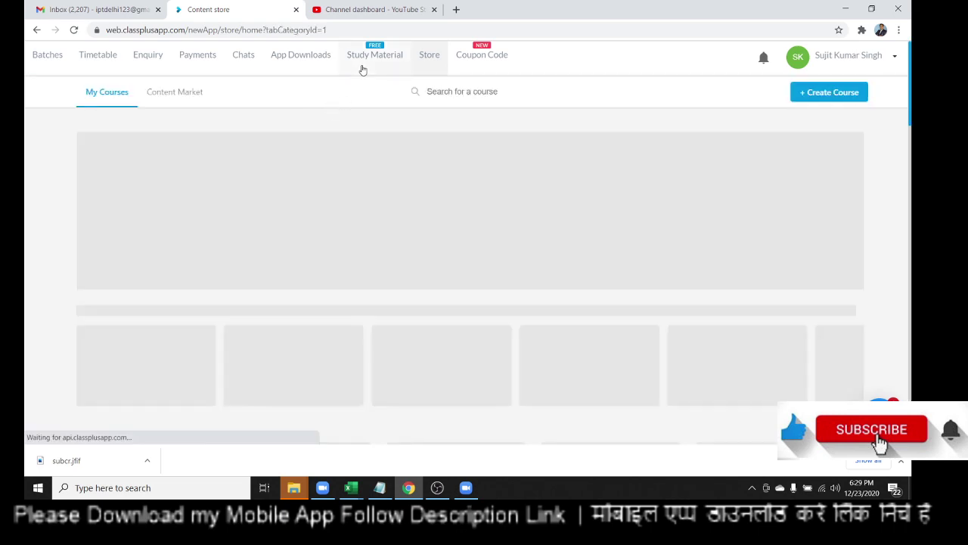
{"action": "left_click", "coordinate": [366, 65]}
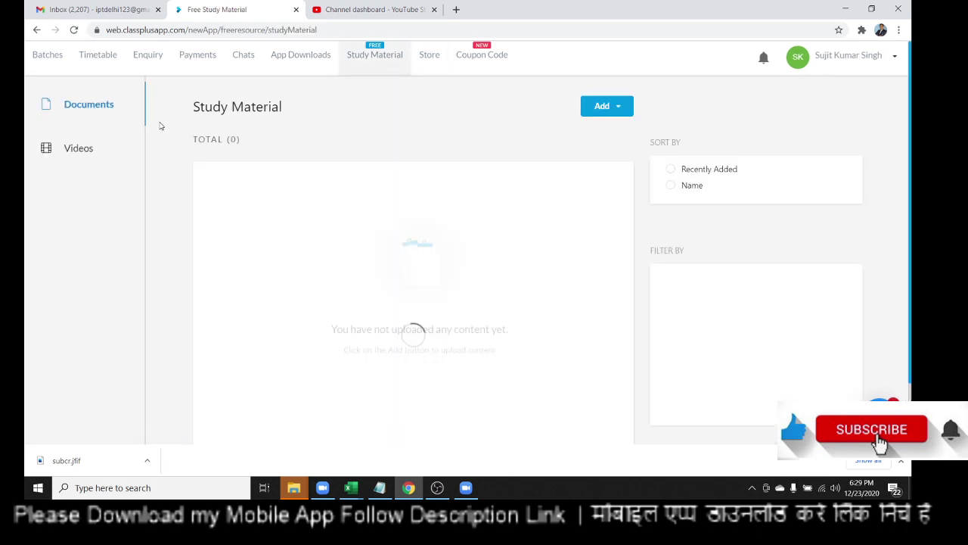
{"action": "left_click", "coordinate": [89, 151]}
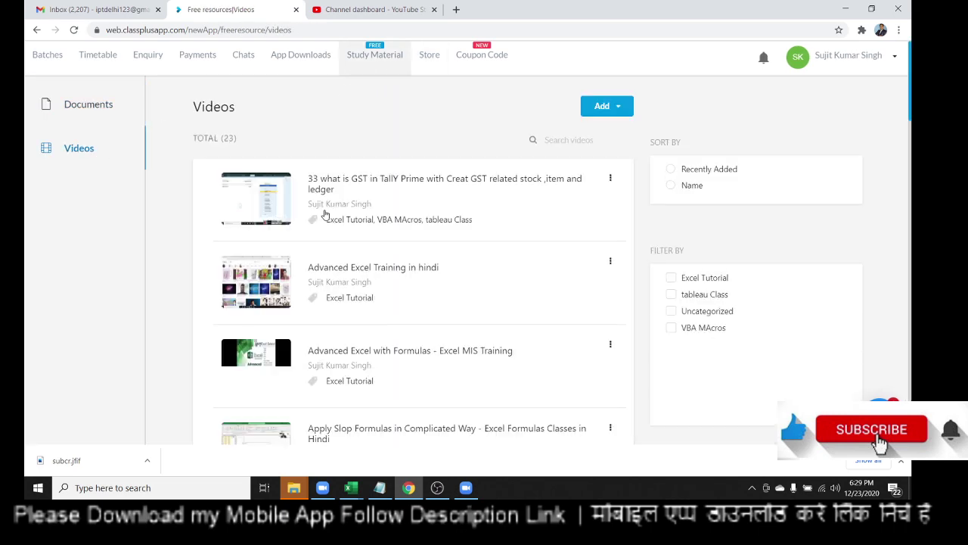
{"action": "scroll", "coordinate": [325, 216], "scroll_direction": "down", "scroll_amount": 5}
{"action": "scroll", "coordinate": [325, 216], "scroll_direction": "down", "scroll_amount": 3}
{"action": "scroll", "coordinate": [325, 215], "scroll_direction": "down", "scroll_amount": 3}
{"action": "scroll", "coordinate": [325, 220], "scroll_direction": "up", "scroll_amount": 1}
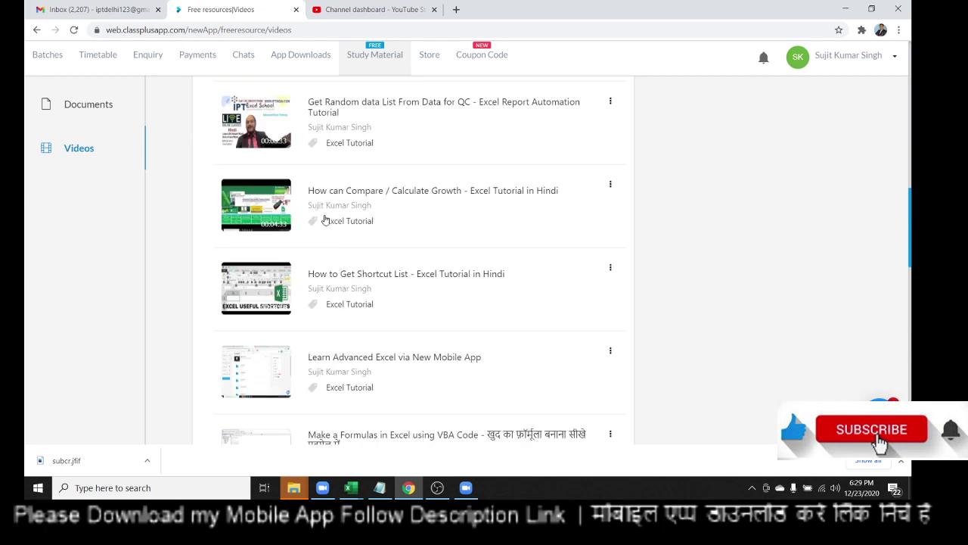
{"action": "scroll", "coordinate": [325, 219], "scroll_direction": "up", "scroll_amount": 5}
{"action": "scroll", "coordinate": [325, 219], "scroll_direction": "up", "scroll_amount": 4}
{"action": "scroll", "coordinate": [325, 219], "scroll_direction": "up", "scroll_amount": 1}
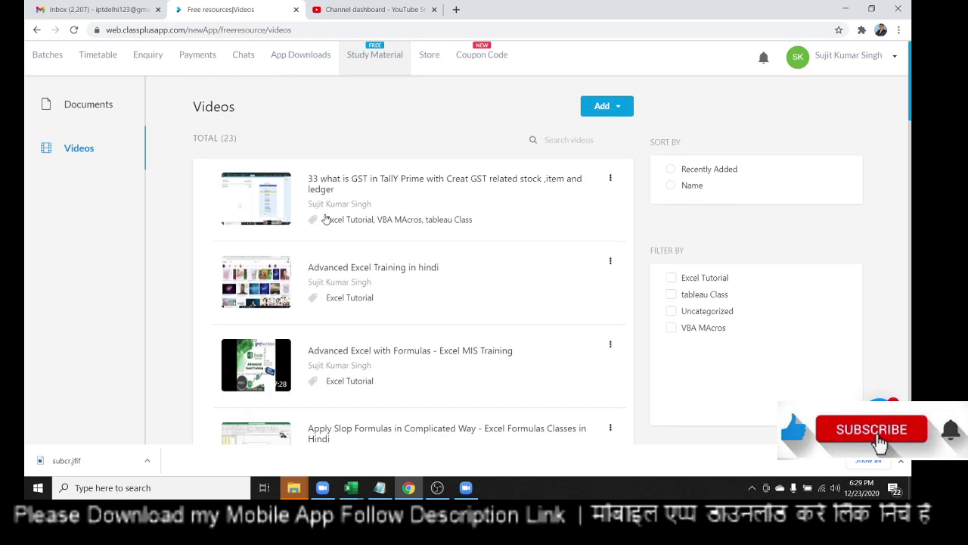
{"action": "scroll", "coordinate": [325, 219], "scroll_direction": "down", "scroll_amount": 1}
{"action": "scroll", "coordinate": [325, 219], "scroll_direction": "up", "scroll_amount": 1}
- Return to the Store, close the downloads bar and reload the blank page
{"action": "left_click", "coordinate": [436, 57]}
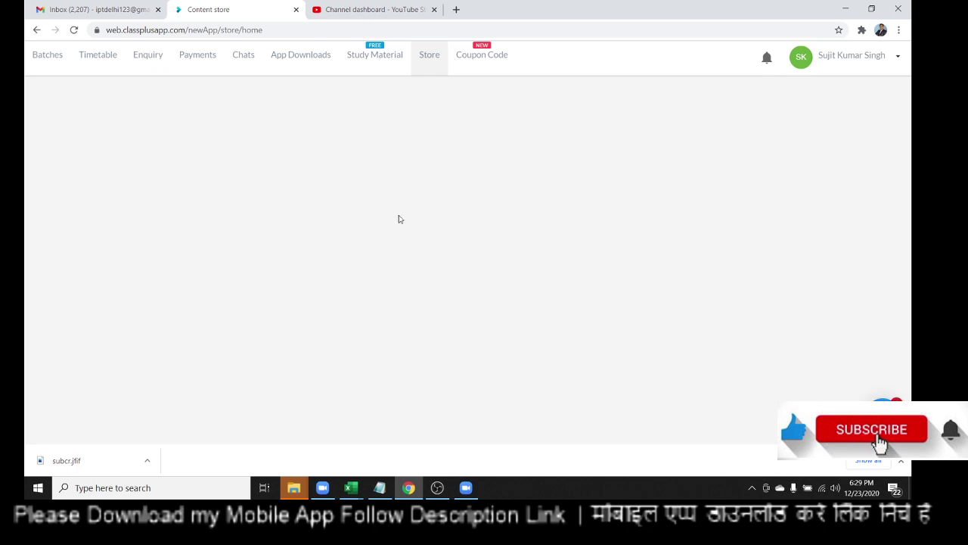
{"action": "left_click", "coordinate": [431, 63]}
{"action": "left_click", "coordinate": [902, 462]}
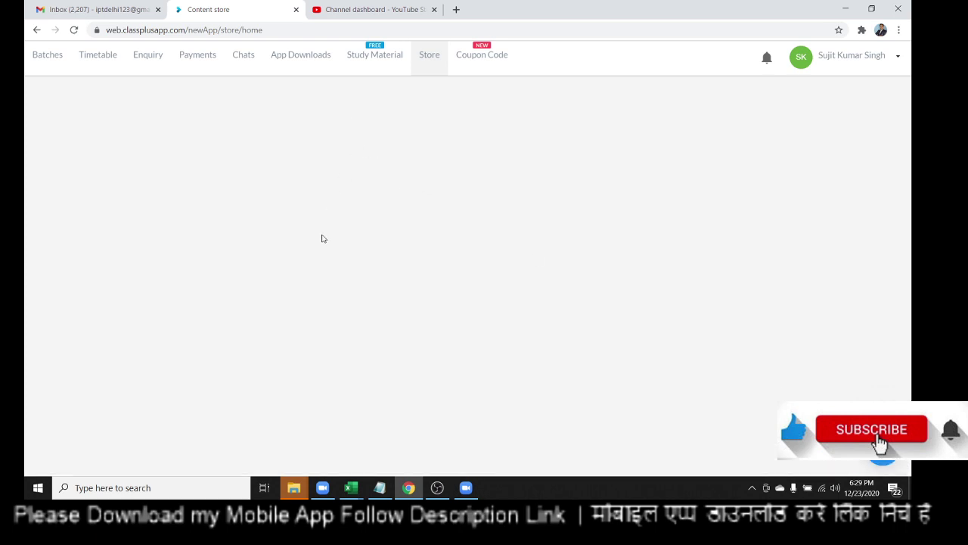
{"action": "left_click", "coordinate": [428, 57]}
{"action": "left_click", "coordinate": [74, 30]}
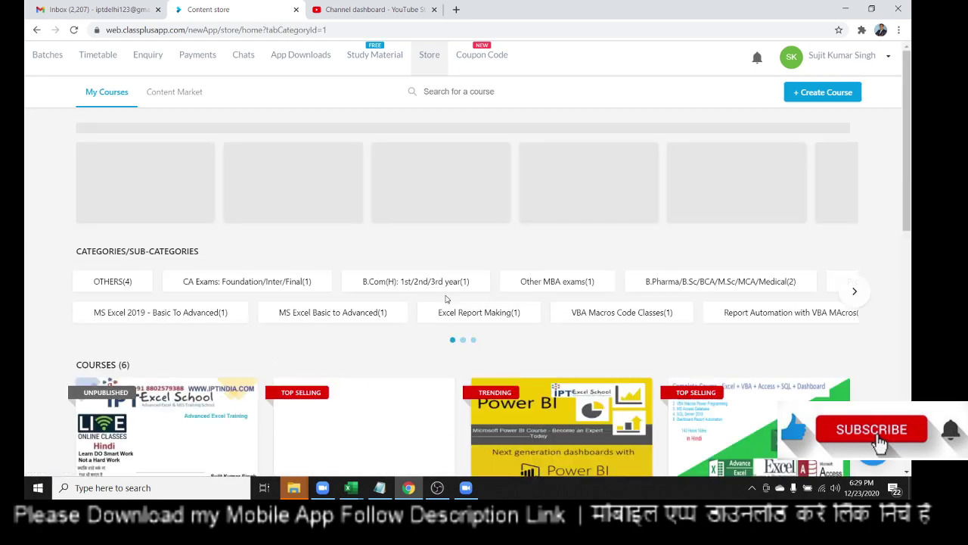
- Scroll through the six listed courses and their prices on the Store page
{"action": "scroll", "coordinate": [445, 297], "scroll_direction": "down", "scroll_amount": 4}
{"action": "scroll", "coordinate": [444, 295], "scroll_direction": "up", "scroll_amount": 1}
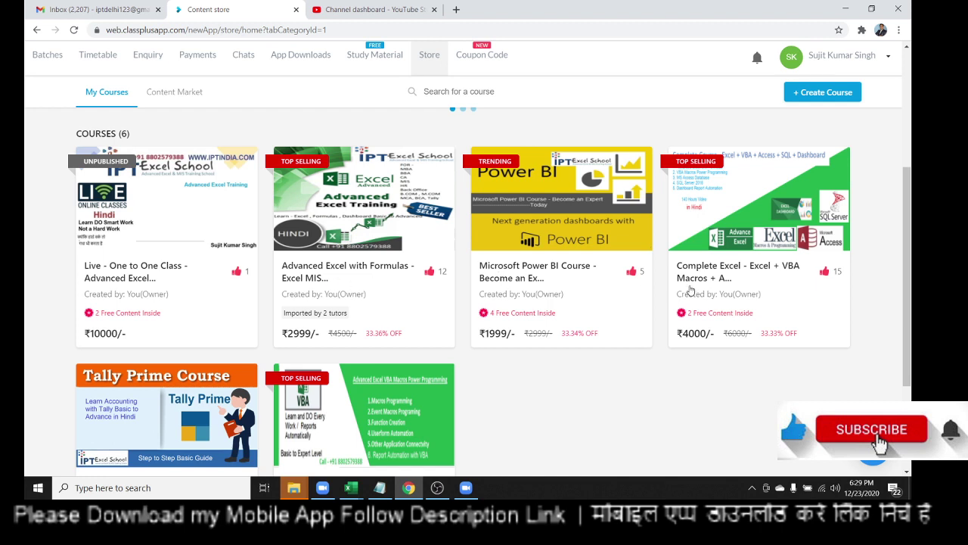
{"action": "scroll", "coordinate": [690, 289], "scroll_direction": "down", "scroll_amount": 2}
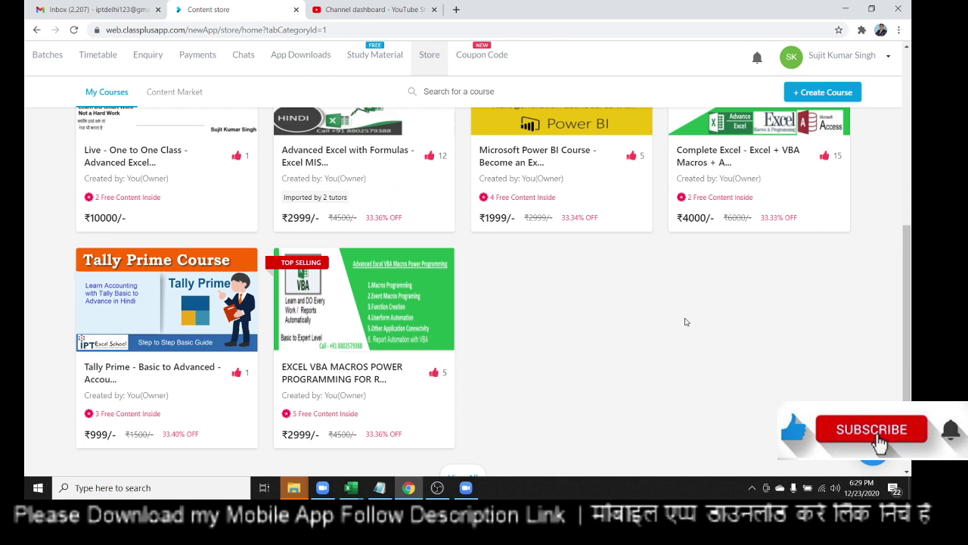
{"action": "scroll", "coordinate": [686, 321], "scroll_direction": "up", "scroll_amount": 1}
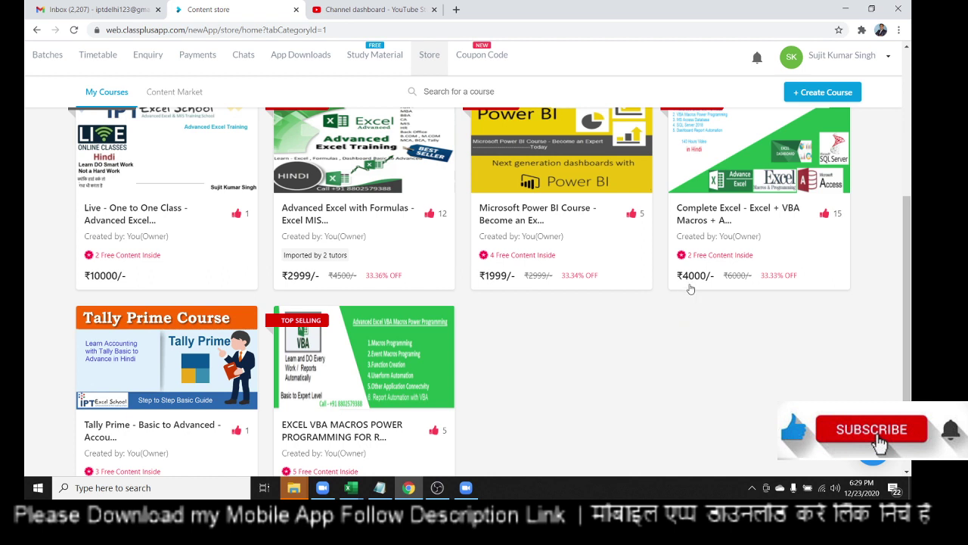
{"action": "scroll", "coordinate": [615, 352], "scroll_direction": "down", "scroll_amount": 1}
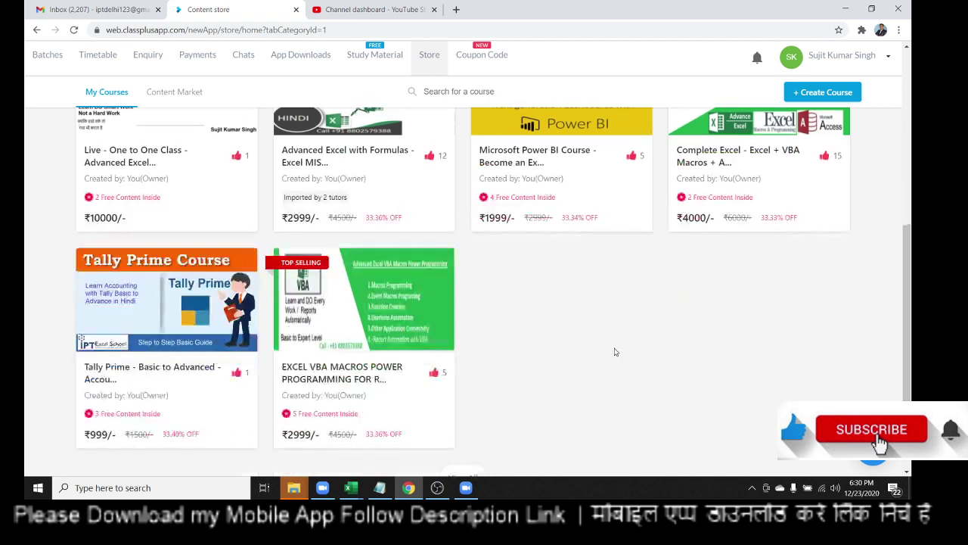
{"action": "scroll", "coordinate": [615, 352], "scroll_direction": "up", "scroll_amount": 1}
{"action": "scroll", "coordinate": [615, 352], "scroll_direction": "up", "scroll_amount": 1}
{"action": "scroll", "coordinate": [615, 352], "scroll_direction": "down", "scroll_amount": 1}
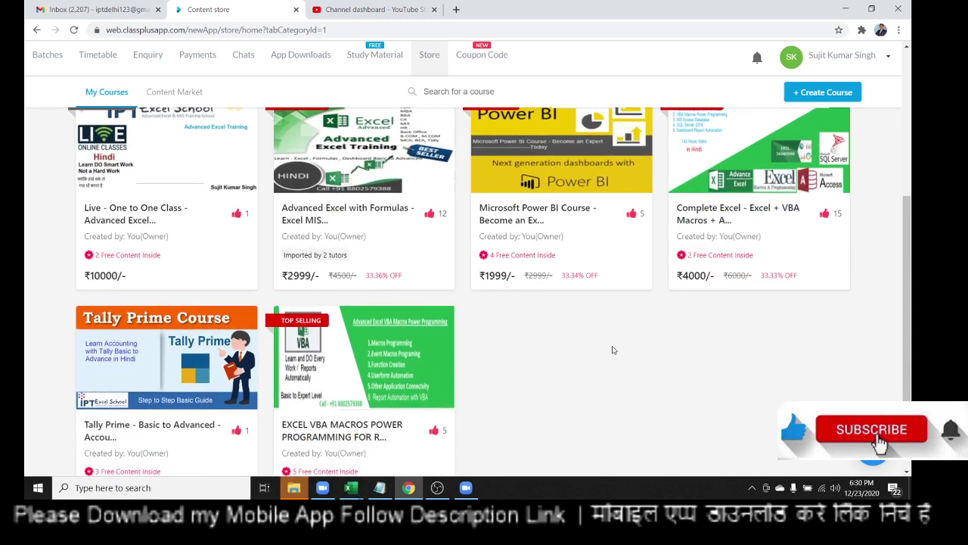
{"action": "scroll", "coordinate": [613, 348], "scroll_direction": "up", "scroll_amount": 1}
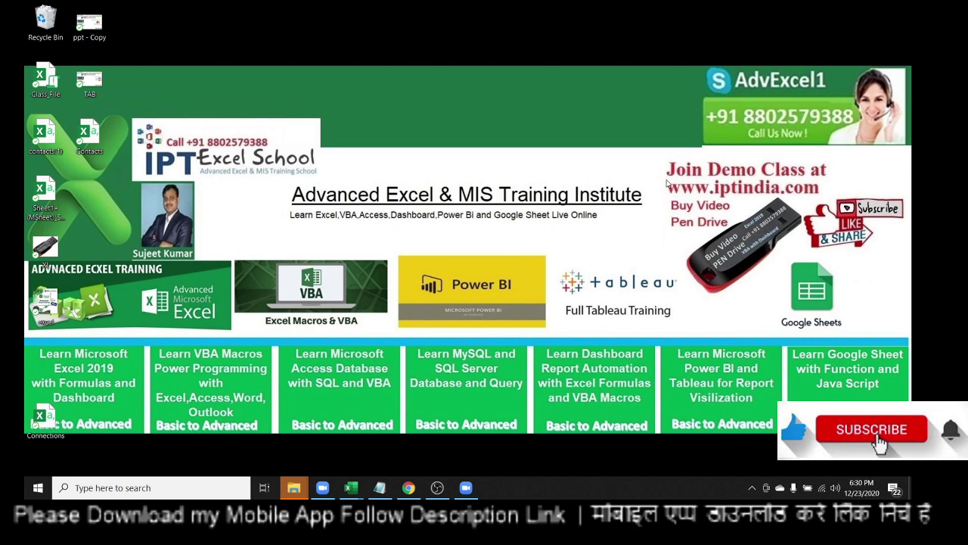
- Bring the live-streaming, recording OBS Studio window back to the front from the taskbar
{"action": "left_click_drag", "start_coordinate": [667, 180], "coordinate": [832, 200]}
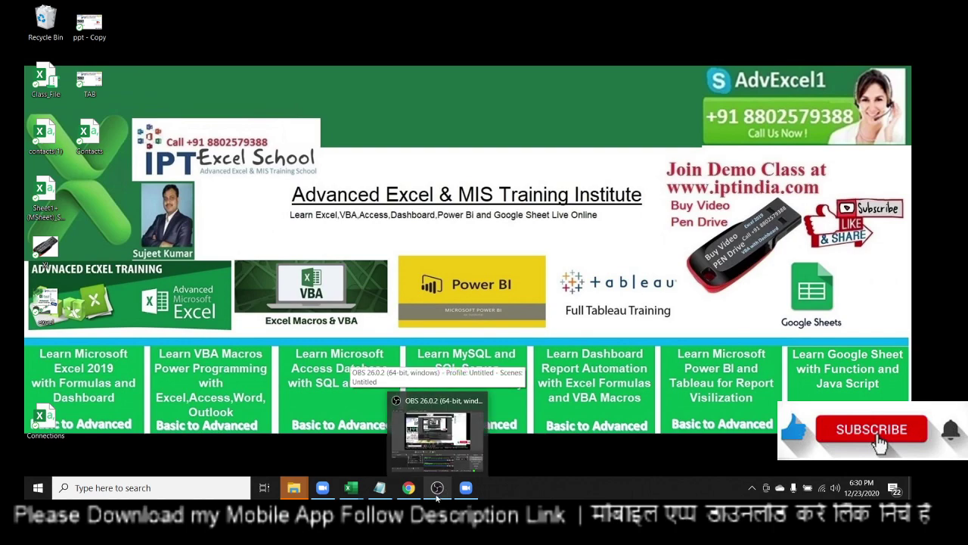
{"action": "left_click", "coordinate": [437, 493]}
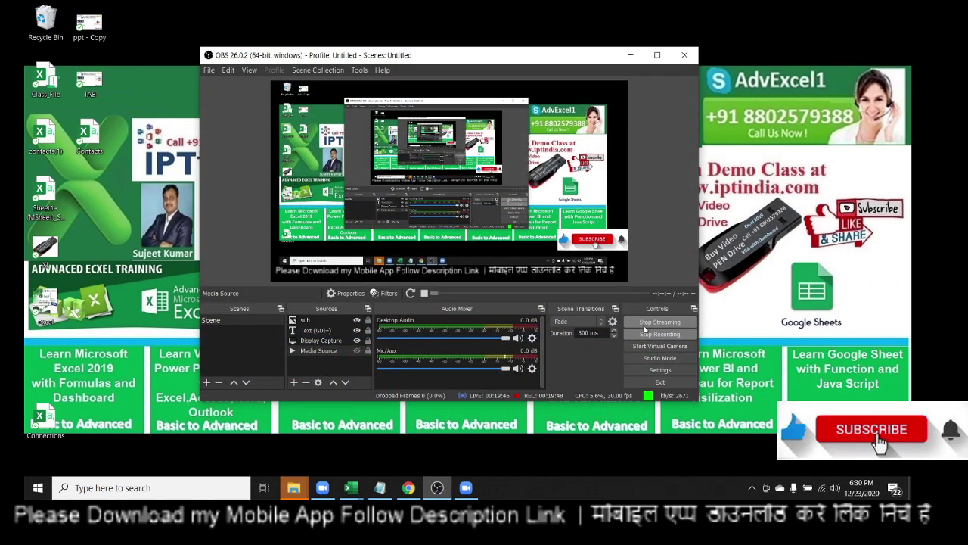